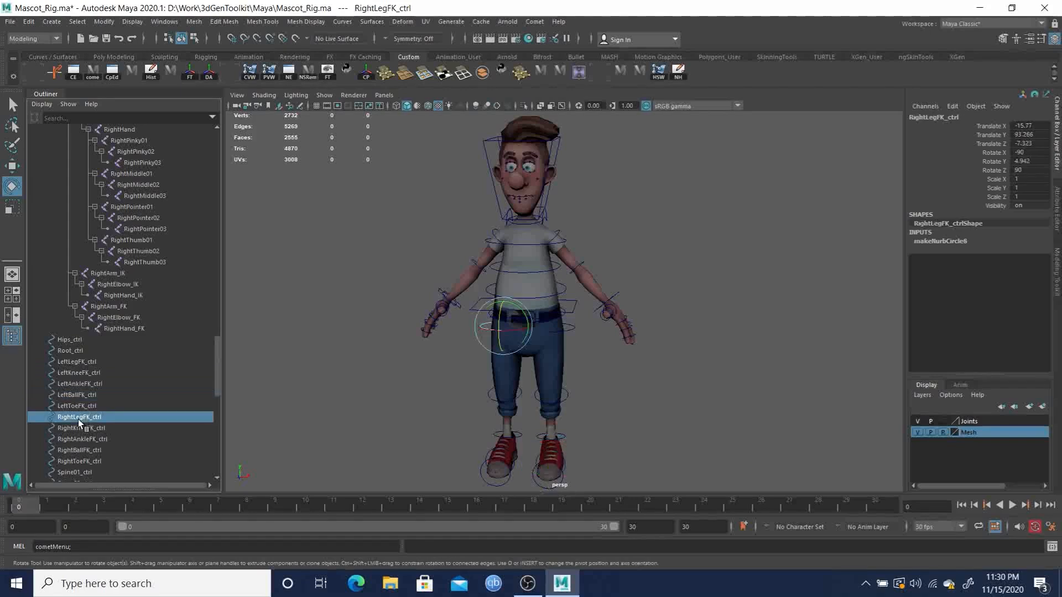
Step: Examine the transform values of the hips, root and left and right leg FK controls
{"action": "left_click", "coordinate": [76, 462]}
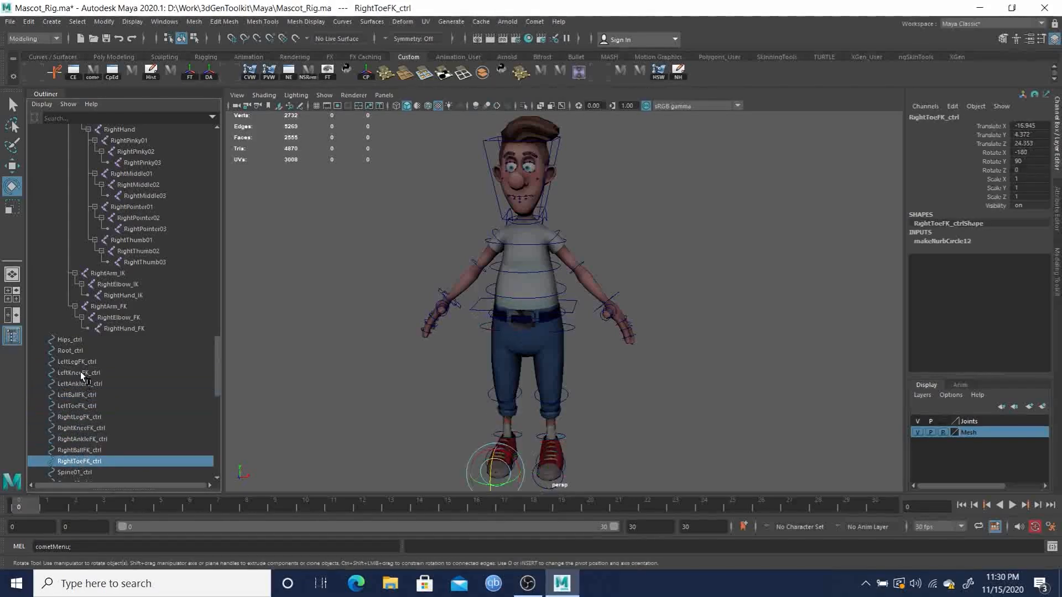
{"action": "left_click", "coordinate": [75, 362]}
{"action": "left_click", "coordinate": [69, 351]}
{"action": "left_click", "coordinate": [70, 339]}
{"action": "left_click", "coordinate": [76, 406]}
{"action": "left_click", "coordinate": [74, 439]}
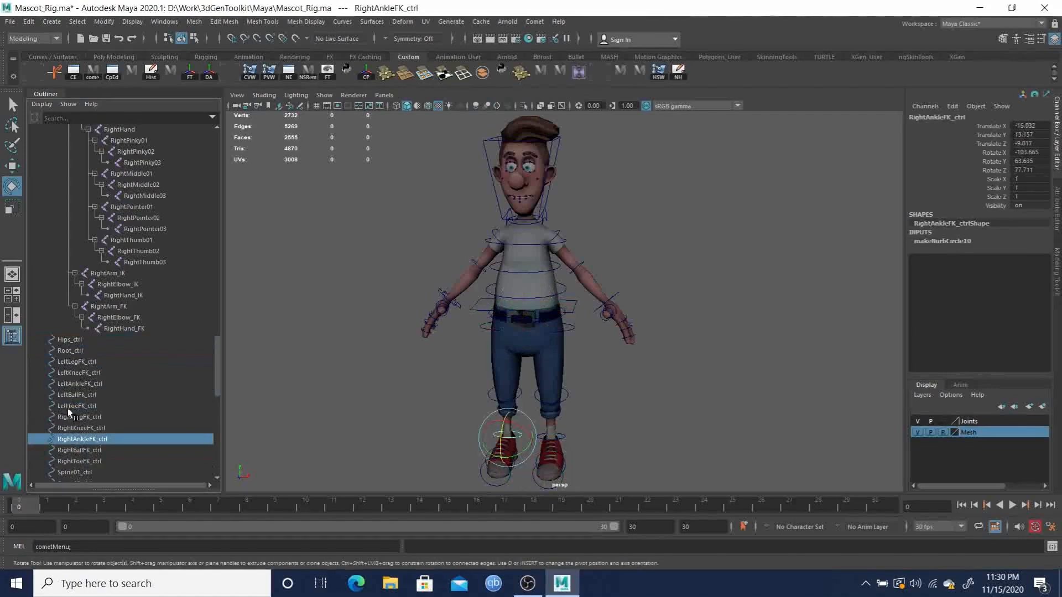
{"action": "left_click", "coordinate": [74, 339]}
{"action": "left_click", "coordinate": [71, 350]}
{"action": "left_click", "coordinate": [73, 395]}
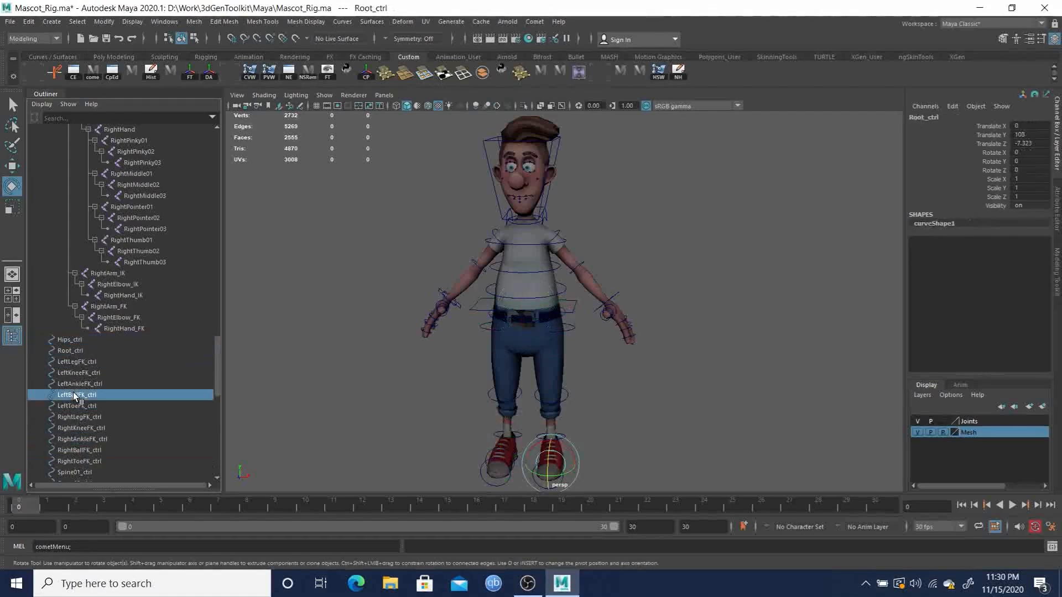
{"action": "left_click", "coordinate": [75, 439]}
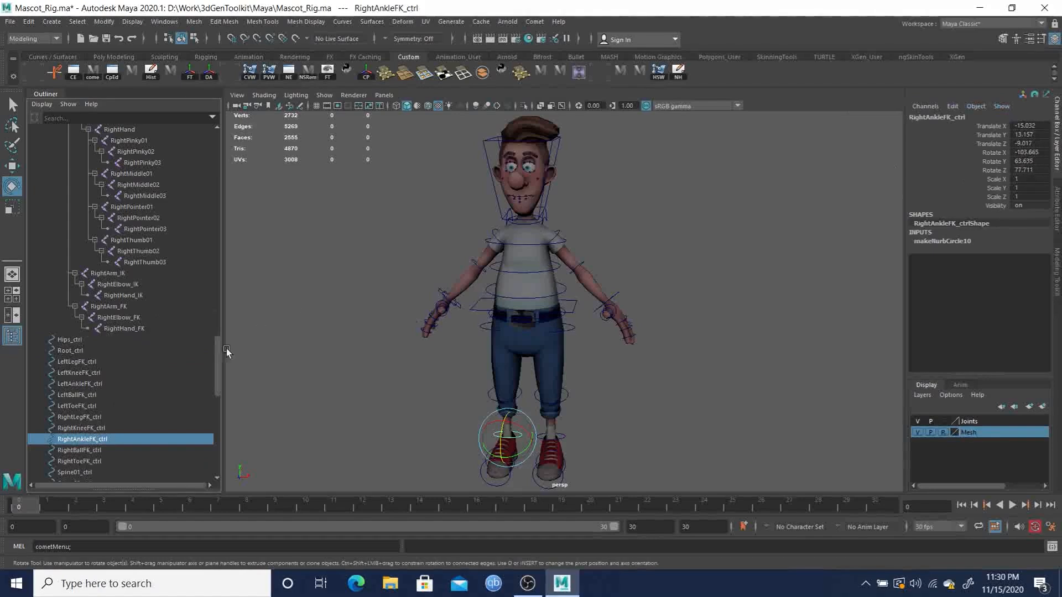
Step: Select all control curves from Hips_ctrl through LeftHandIK_ctrl and apply Comet's zeroOut to them
{"action": "scroll", "coordinate": [98, 426], "scroll_direction": "down", "scroll_amount": 3}
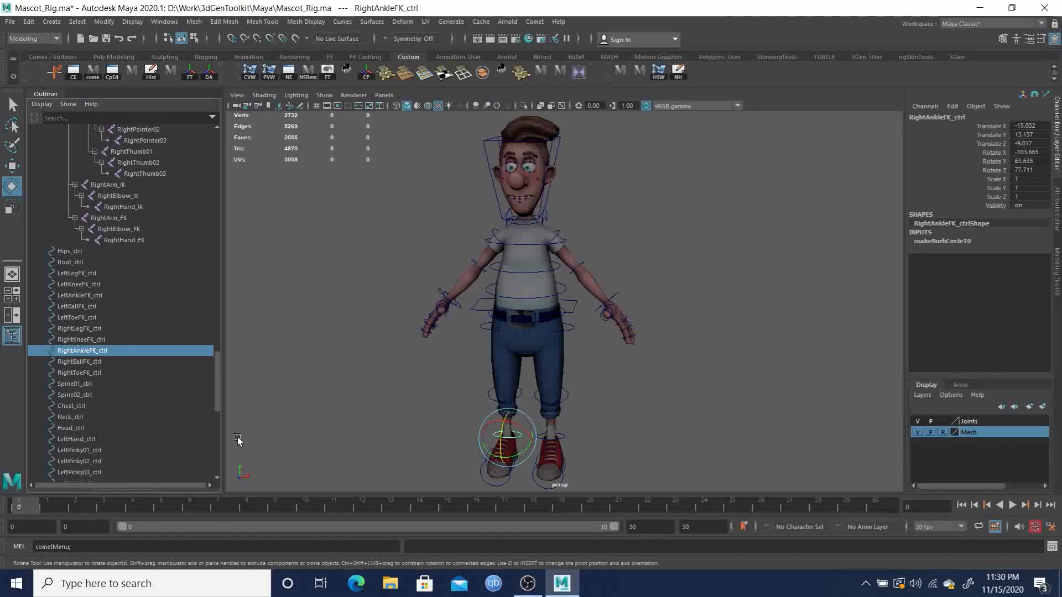
{"action": "left_click", "coordinate": [71, 250]}
{"action": "scroll", "coordinate": [105, 416], "scroll_direction": "down", "scroll_amount": 10}
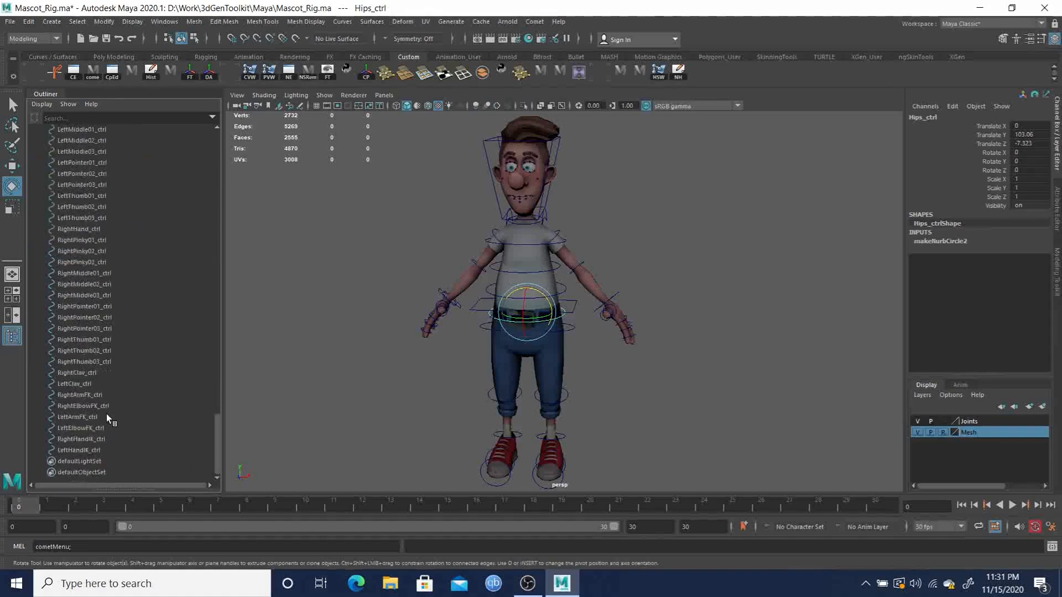
{"action": "left_click", "coordinate": [75, 450], "text": "shift"}
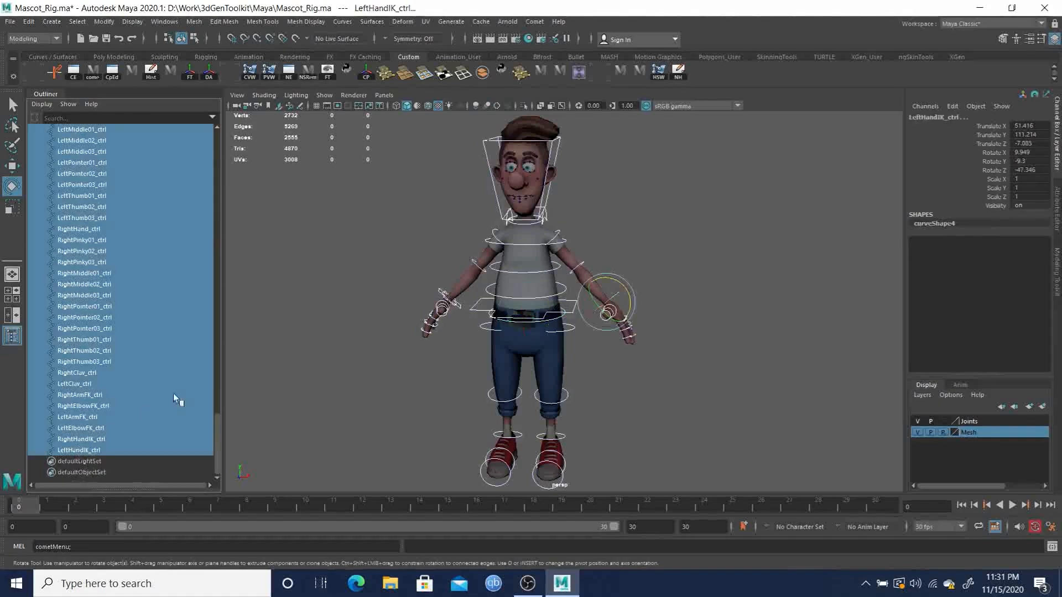
{"action": "scroll", "coordinate": [575, 354], "scroll_direction": "down", "scroll_amount": 1}
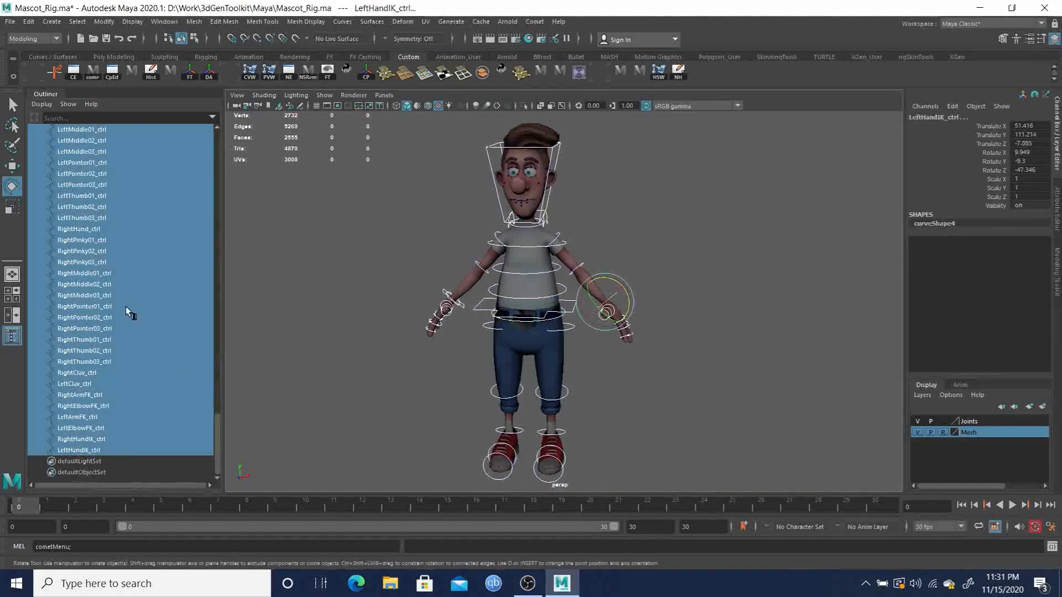
{"action": "left_click_drag", "start_coordinate": [639, 399], "coordinate": [575, 377], "text": "alt"}
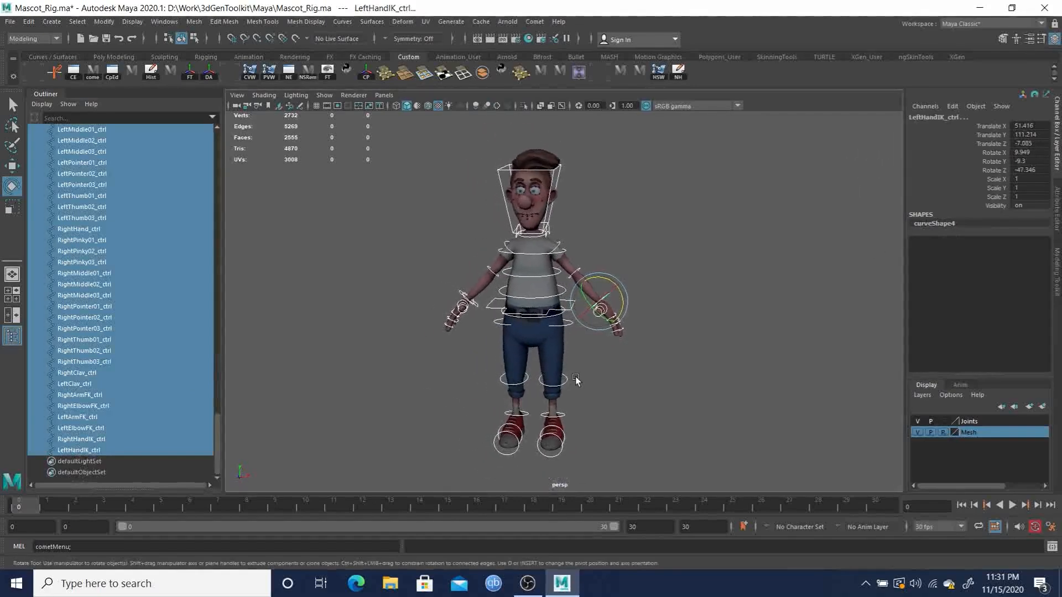
{"action": "left_click", "coordinate": [539, 24]}
{"action": "mouse_move", "coordinate": [567, 74]}
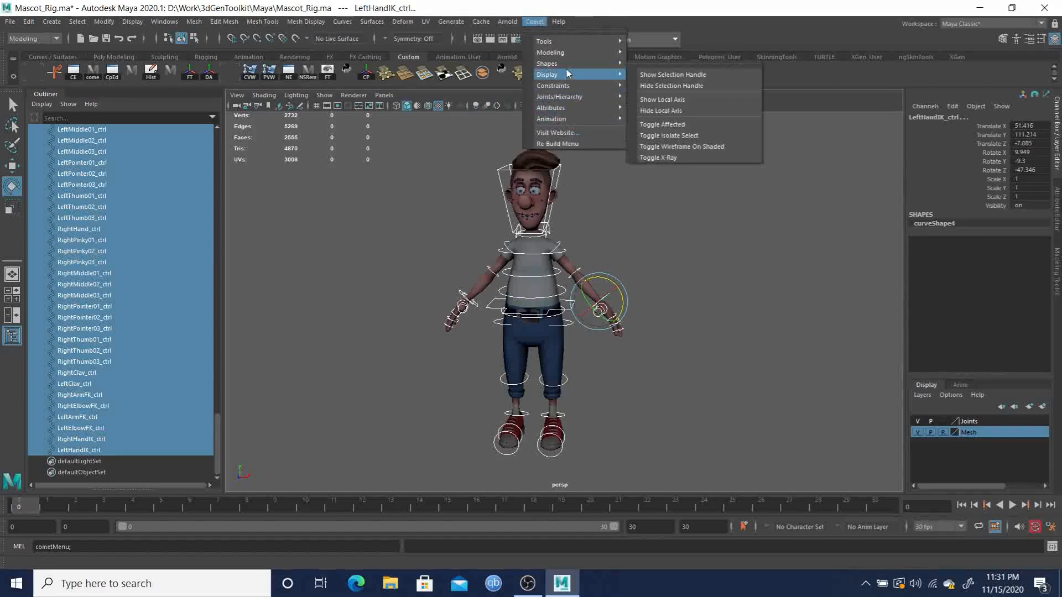
{"action": "mouse_move", "coordinate": [566, 101]}
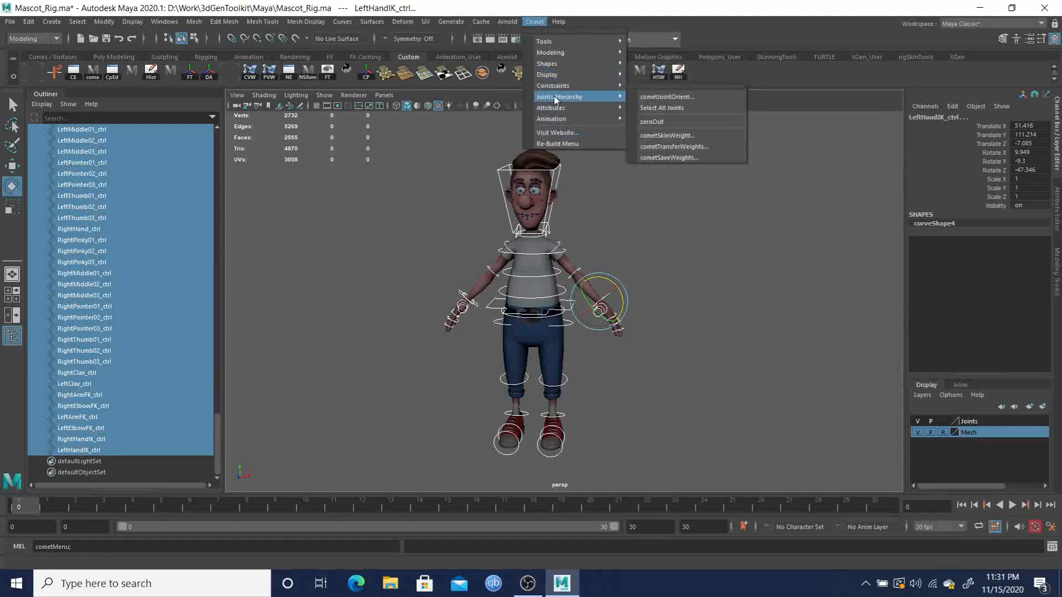
{"action": "left_click", "coordinate": [661, 122]}
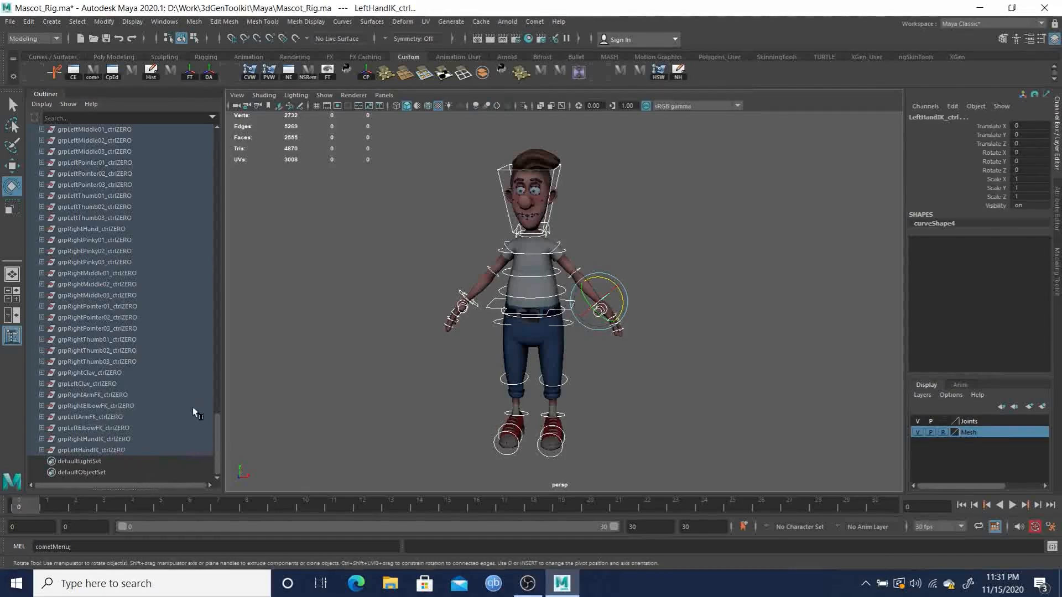
Step: Compare the transform values of Head_ctrl with those of its parent group grpHead_ctrlZERO
{"action": "left_click", "coordinate": [499, 164]}
{"action": "scroll", "coordinate": [132, 407], "scroll_direction": "up", "scroll_amount": 8}
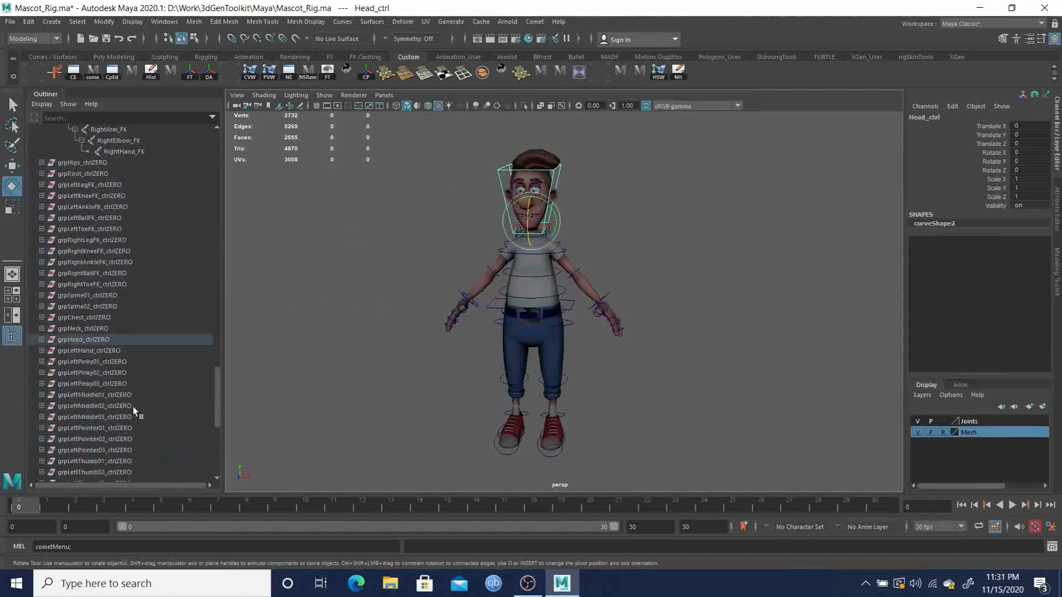
{"action": "key", "text": "r"}
{"action": "left_click", "coordinate": [42, 339]}
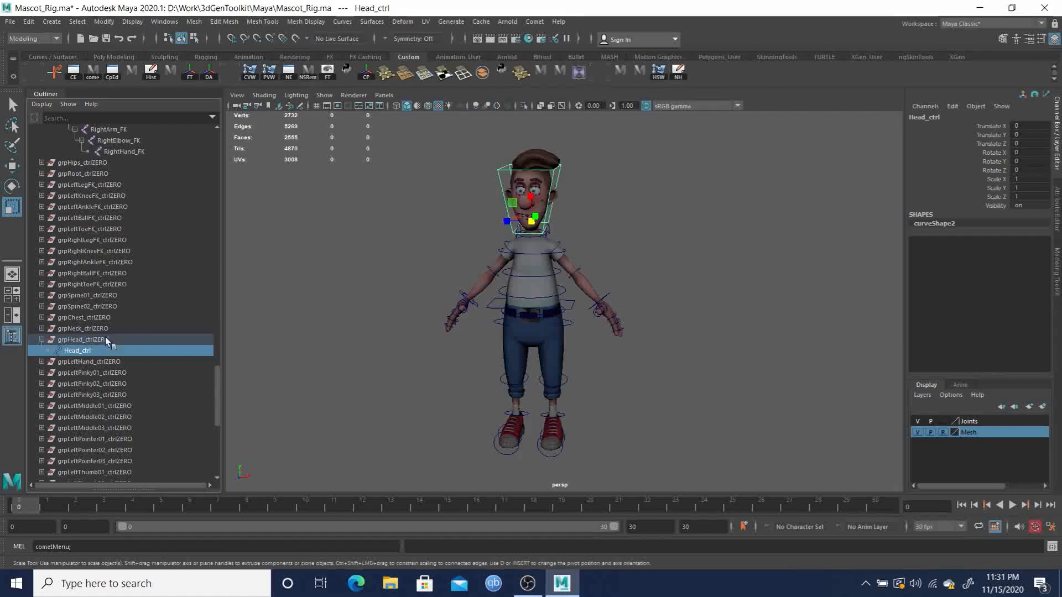
{"action": "left_click", "coordinate": [80, 338]}
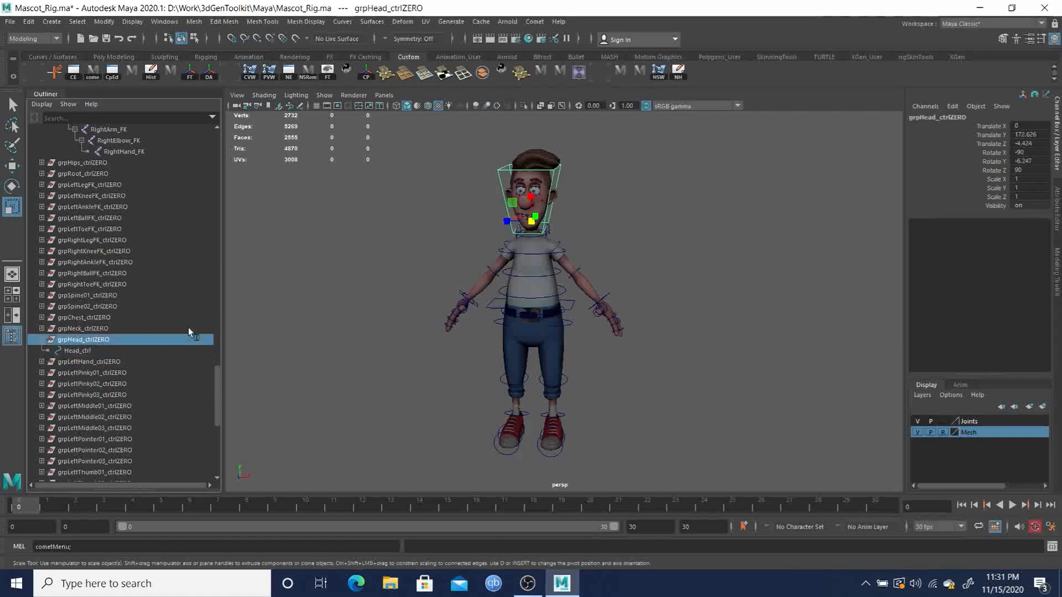
{"action": "key", "text": "x"}
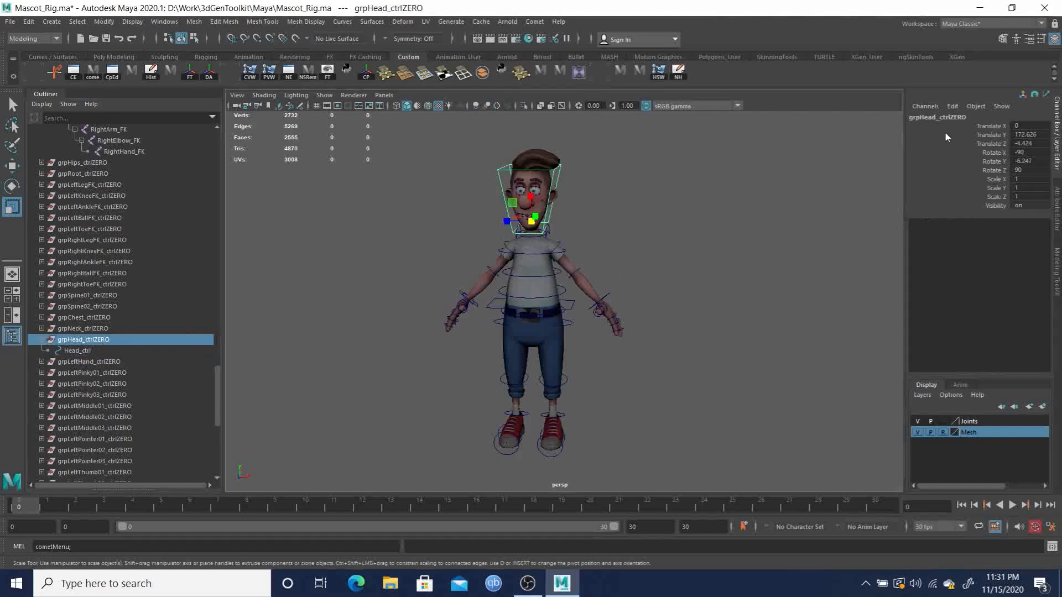
{"action": "right_click_drag", "start_coordinate": [636, 218], "coordinate": [684, 252], "text": "alt"}
{"action": "middle_click_drag", "start_coordinate": [640, 240], "coordinate": [640, 235], "text": "alt"}
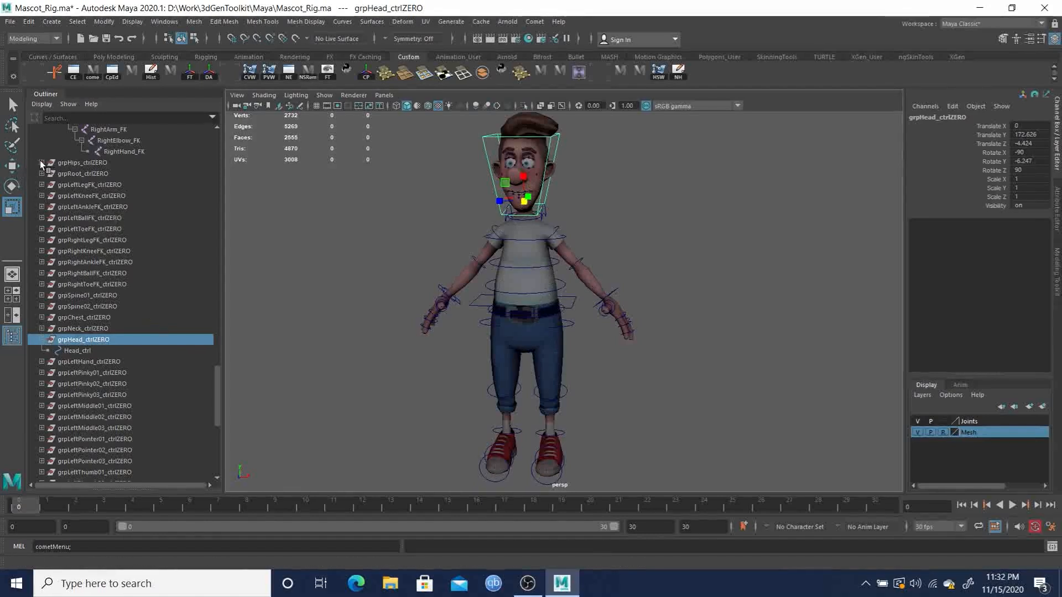
{"action": "left_click", "coordinate": [41, 339]}
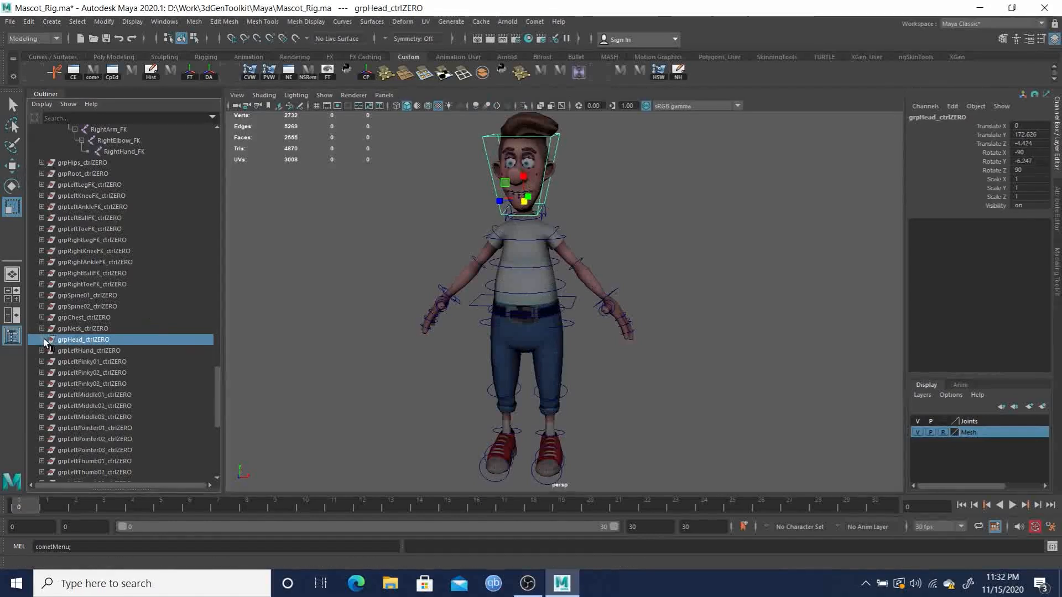
Step: Test Root_ctrl at the waist by moving it down and rotating it, undoing each transform
{"action": "middle_click_drag", "start_coordinate": [529, 328], "coordinate": [508, 276], "text": "alt"}
{"action": "right_click_drag", "start_coordinate": [508, 276], "coordinate": [583, 391], "text": "alt"}
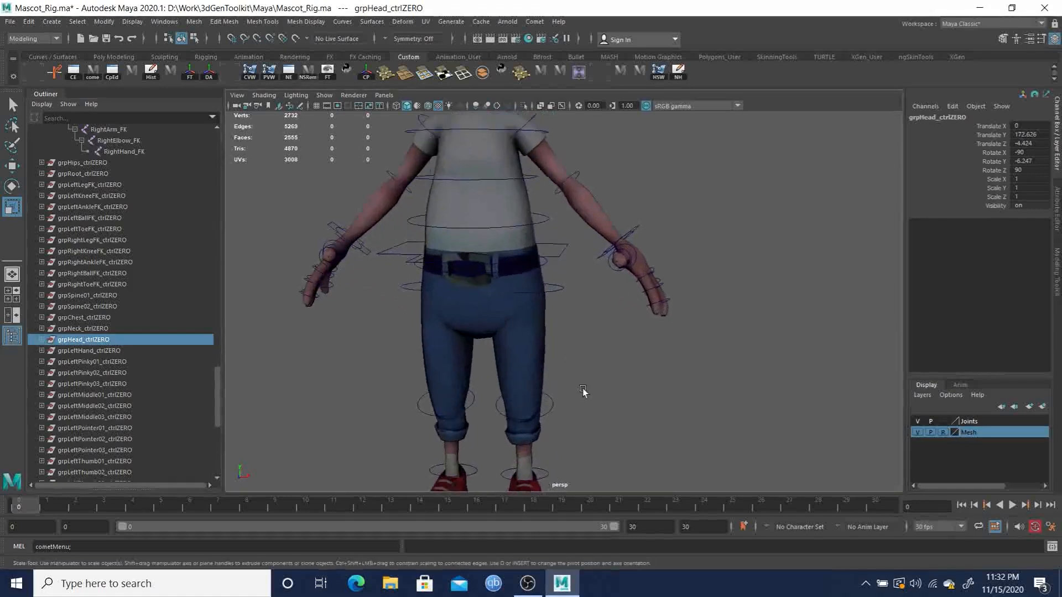
{"action": "middle_click_drag", "start_coordinate": [535, 275], "coordinate": [585, 252], "text": "alt"}
{"action": "left_click", "coordinate": [585, 252]}
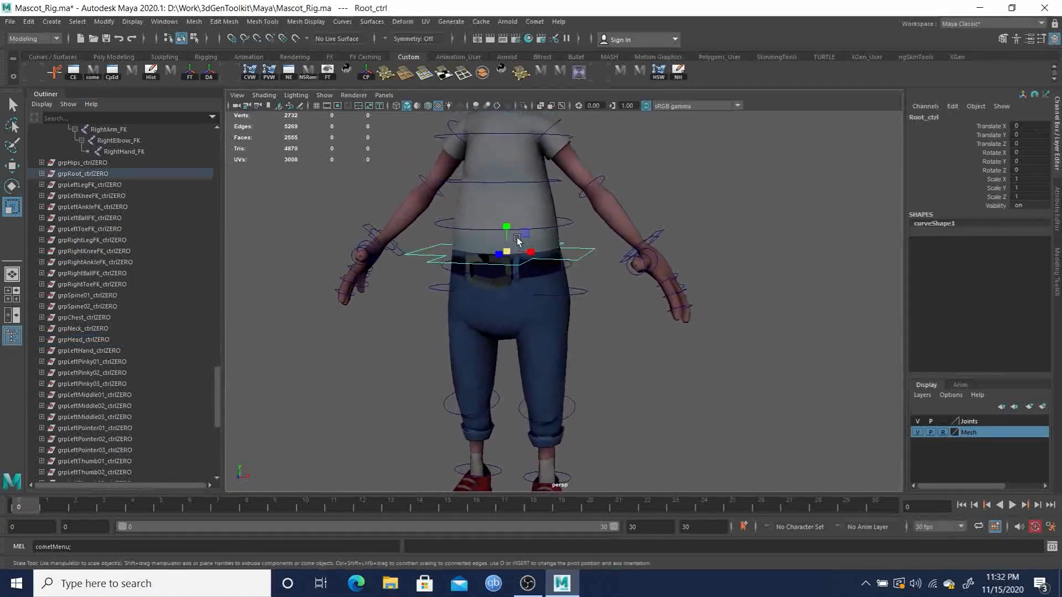
{"action": "key", "text": "w"}
{"action": "left_click_drag", "start_coordinate": [509, 242], "coordinate": [525, 287]}
{"action": "key", "text": "ctrl+z"}
{"action": "key", "text": "e"}
{"action": "left_click_drag", "start_coordinate": [532, 246], "coordinate": [539, 265]}
{"action": "key", "text": "ctrl+z"}
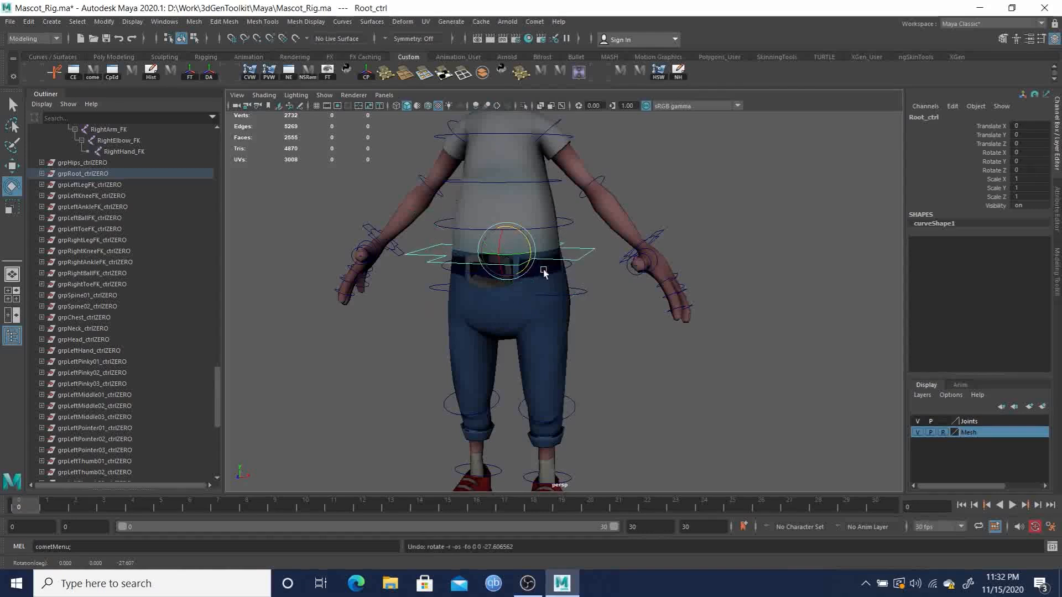
Step: Compare the transform values of grpRoot_ctrlZERO with those of its child Root_ctrl
{"action": "mouse_move", "coordinate": [453, 308]}
{"action": "left_mouse_down", "text": "alt"}
{"action": "mouse_move", "coordinate": [496, 315]}
{"action": "mouse_move", "coordinate": [462, 310]}
{"action": "mouse_move", "coordinate": [473, 308]}
{"action": "left_mouse_up", "text": "alt"}
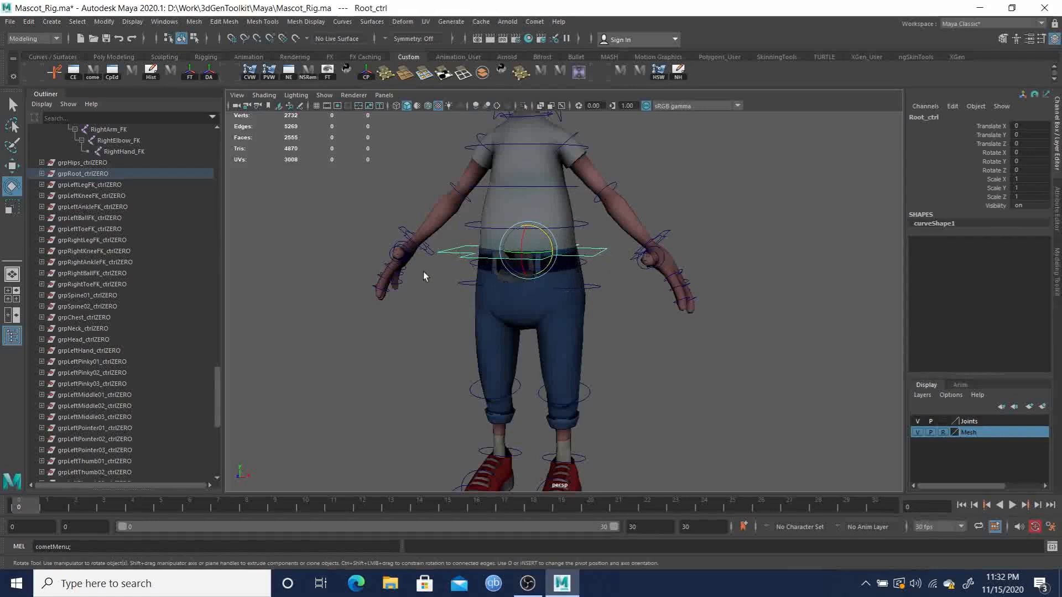
{"action": "key", "text": "w"}
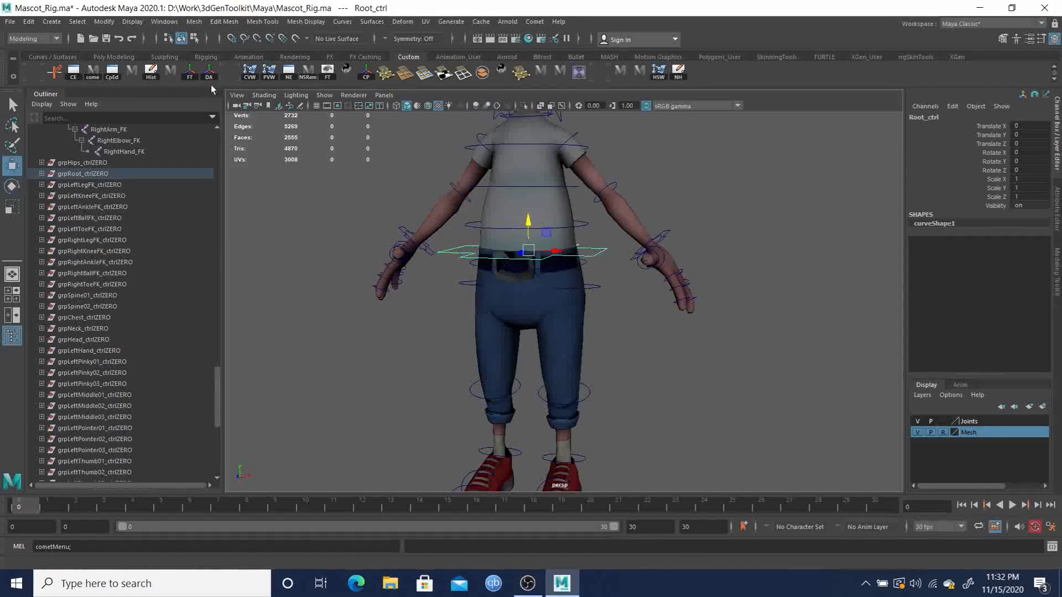
{"action": "left_click", "coordinate": [42, 174]}
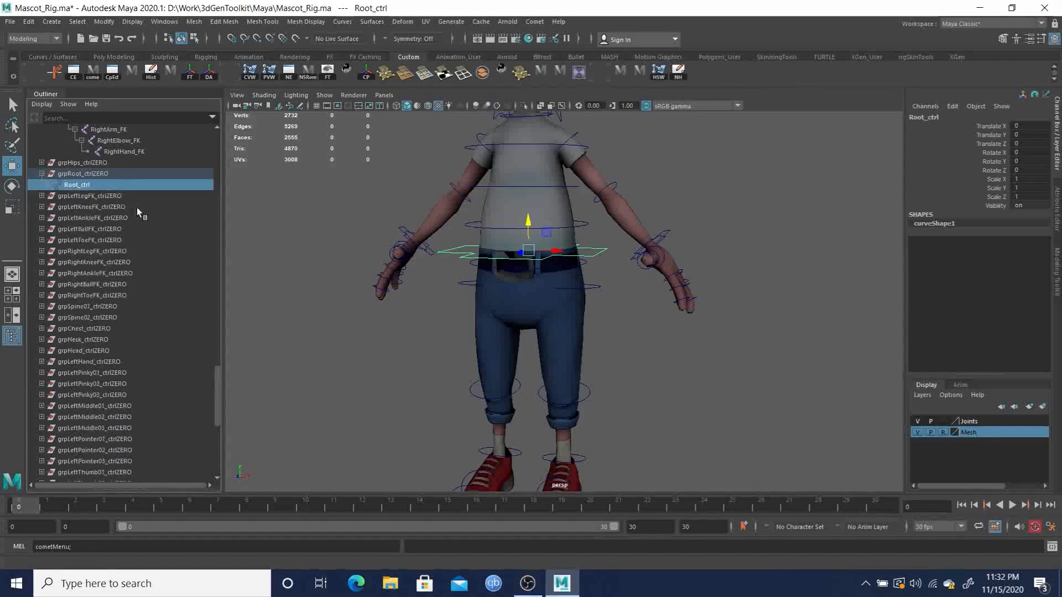
{"action": "left_click", "coordinate": [79, 174]}
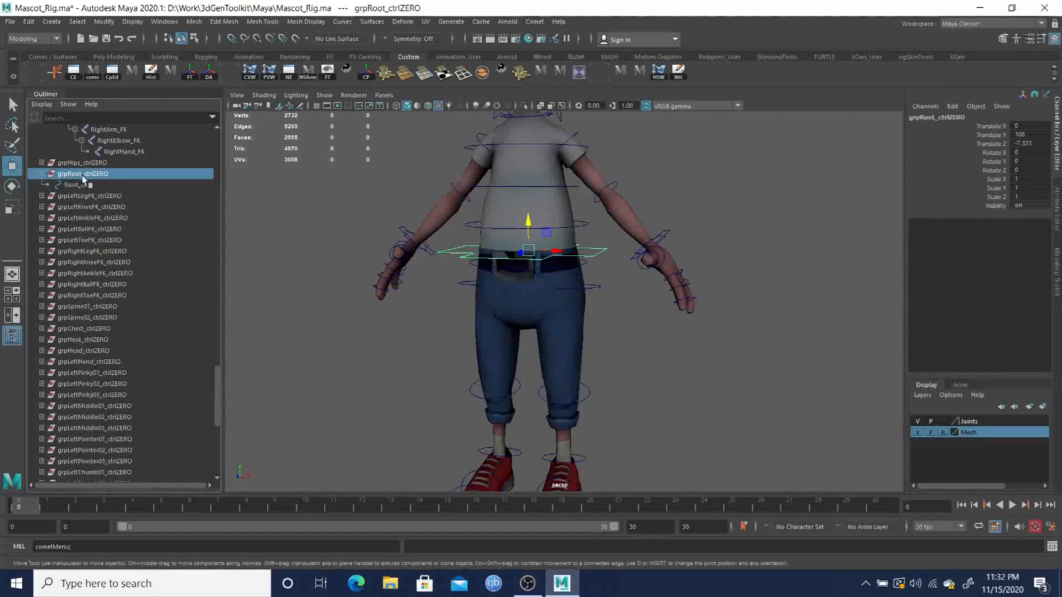
{"action": "left_click", "coordinate": [73, 184]}
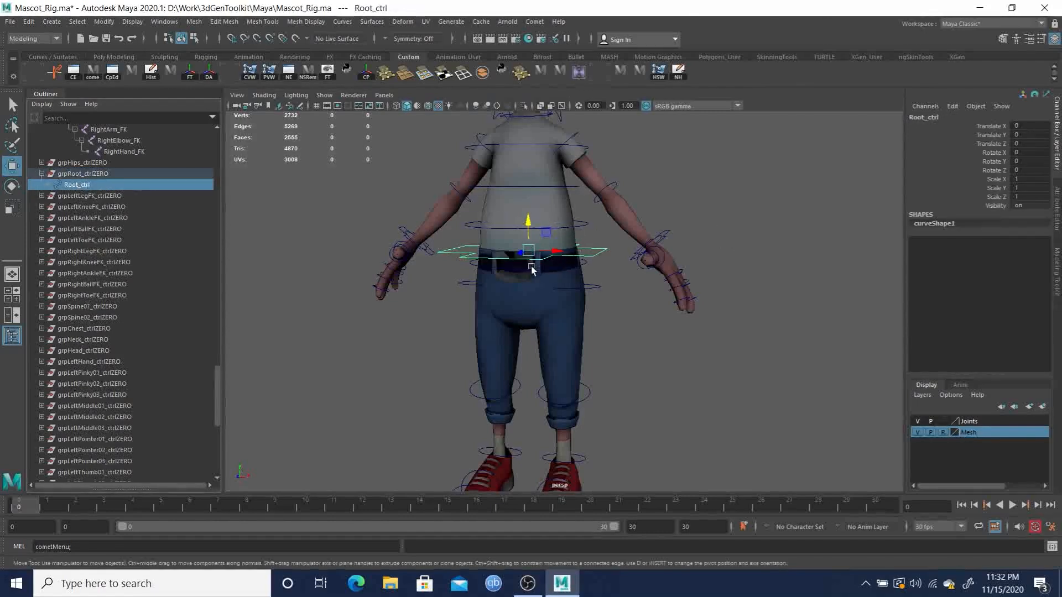
{"action": "mouse_move", "coordinate": [579, 270]}
{"action": "left_mouse_down", "text": "alt"}
{"action": "mouse_move", "coordinate": [621, 284]}
{"action": "mouse_move", "coordinate": [558, 271]}
{"action": "left_mouse_up", "text": "alt"}
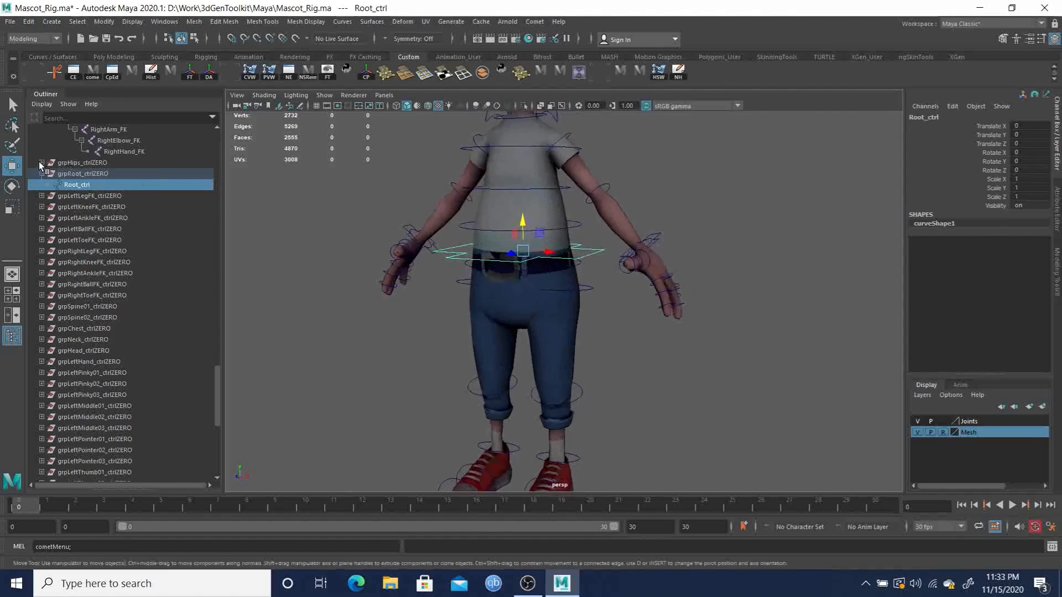
Step: Parent grpHips_ctrlZERO under Root_ctrl and expand the root hierarchy down to Hips_ctrl
{"action": "left_click", "coordinate": [41, 163]}
{"action": "left_click", "coordinate": [81, 163]}
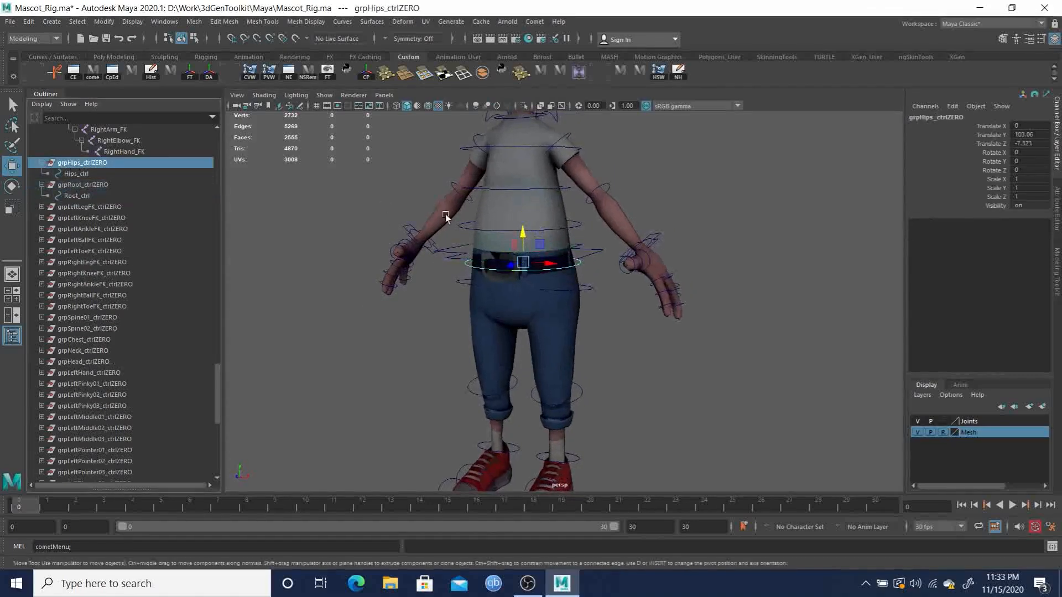
{"action": "left_click", "coordinate": [78, 197], "text": "ctrl"}
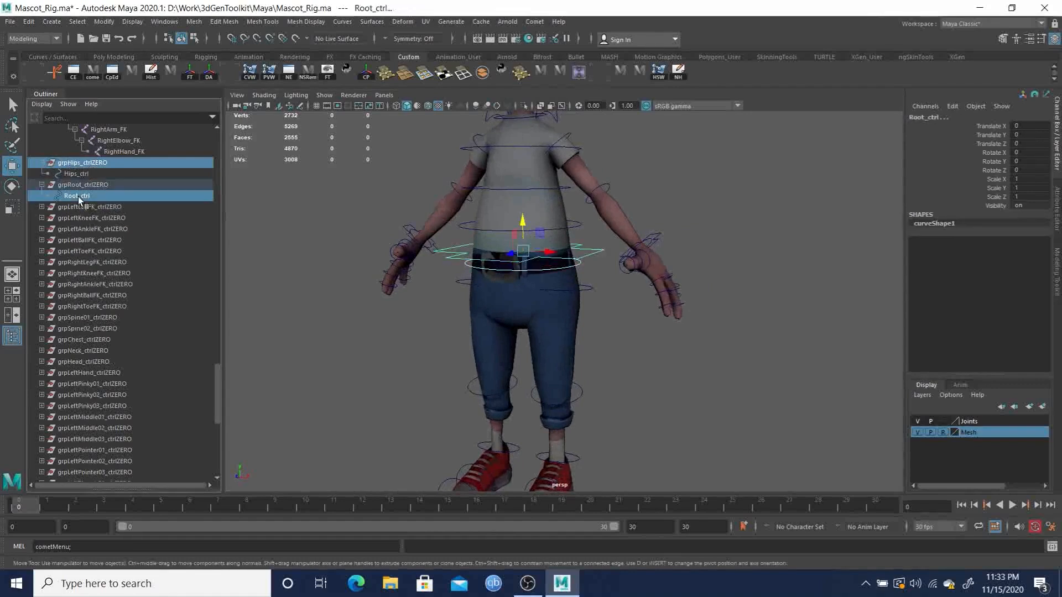
{"action": "key", "text": "p"}
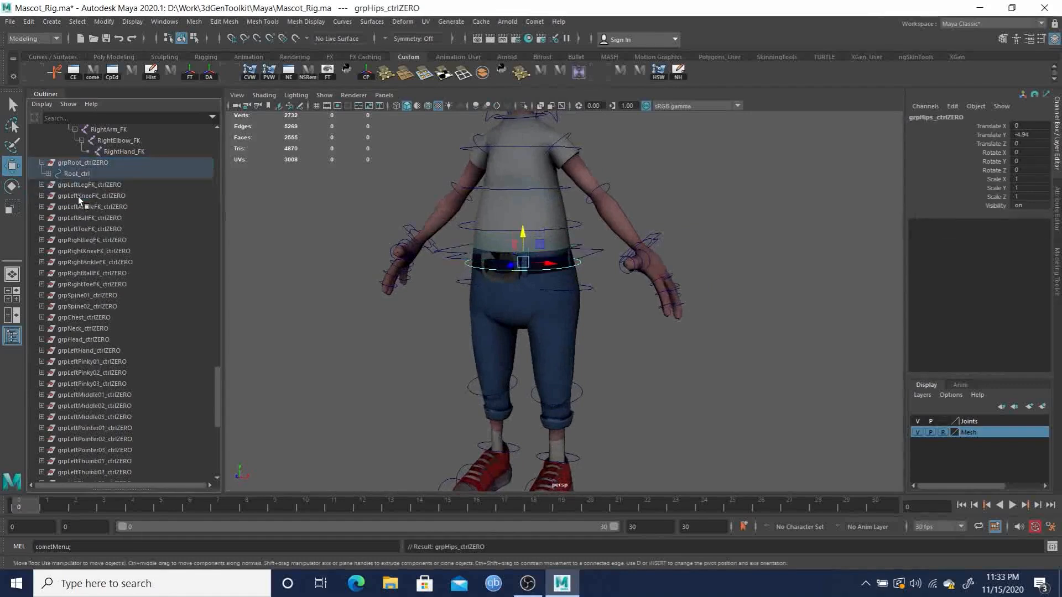
{"action": "left_click", "coordinate": [48, 174]}
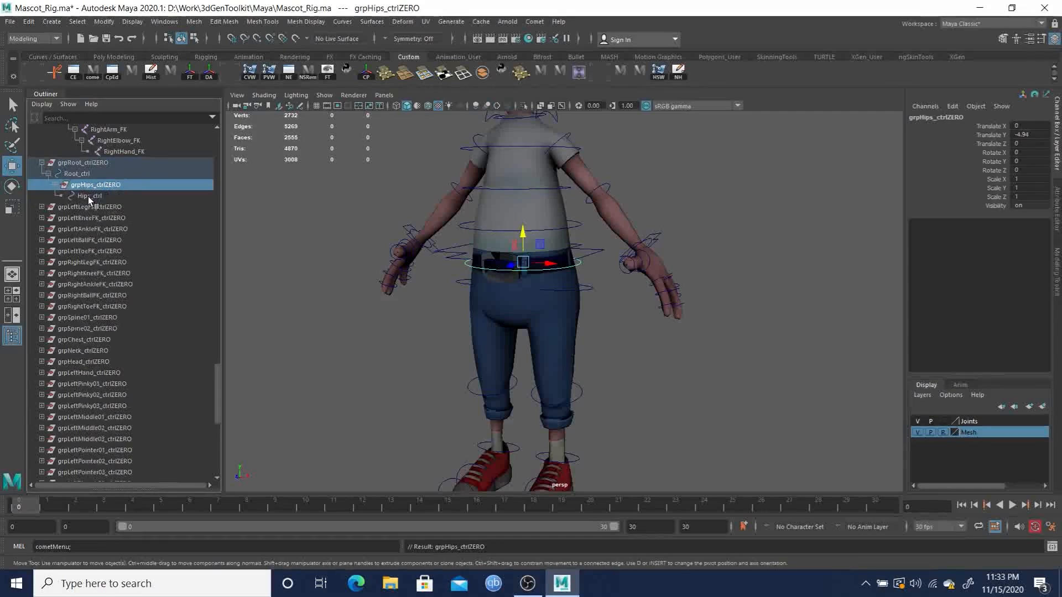
{"action": "left_click", "coordinate": [80, 196]}
Step: Test the new root hierarchy by raising and rotating Root_ctrl, undoing the transforms
{"action": "left_click_drag", "start_coordinate": [593, 244], "coordinate": [602, 255]}
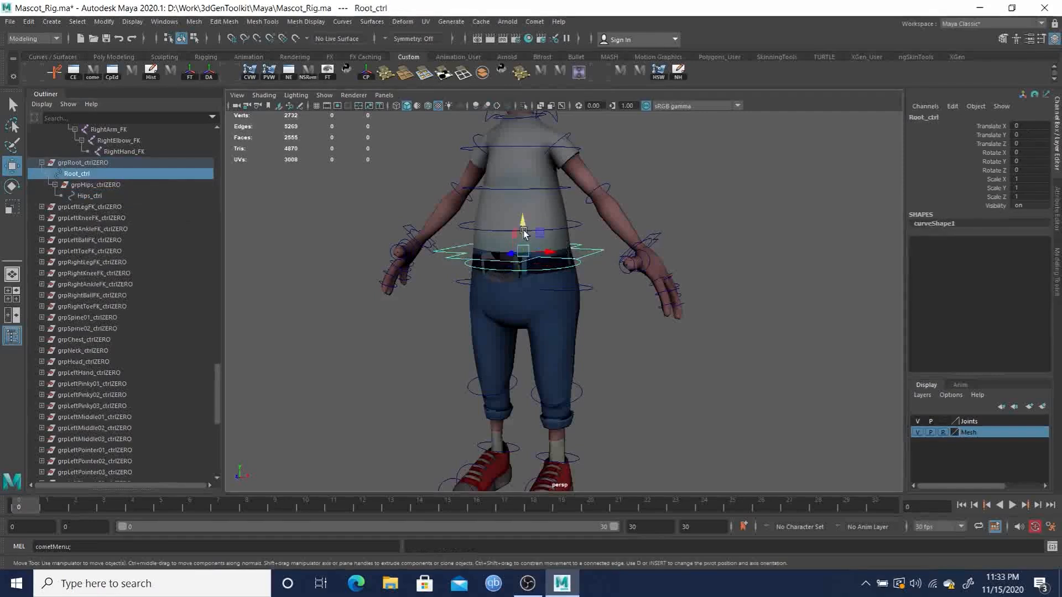
{"action": "left_click_drag", "start_coordinate": [523, 220], "coordinate": [526, 197]}
{"action": "key", "text": "ctrl+z"}
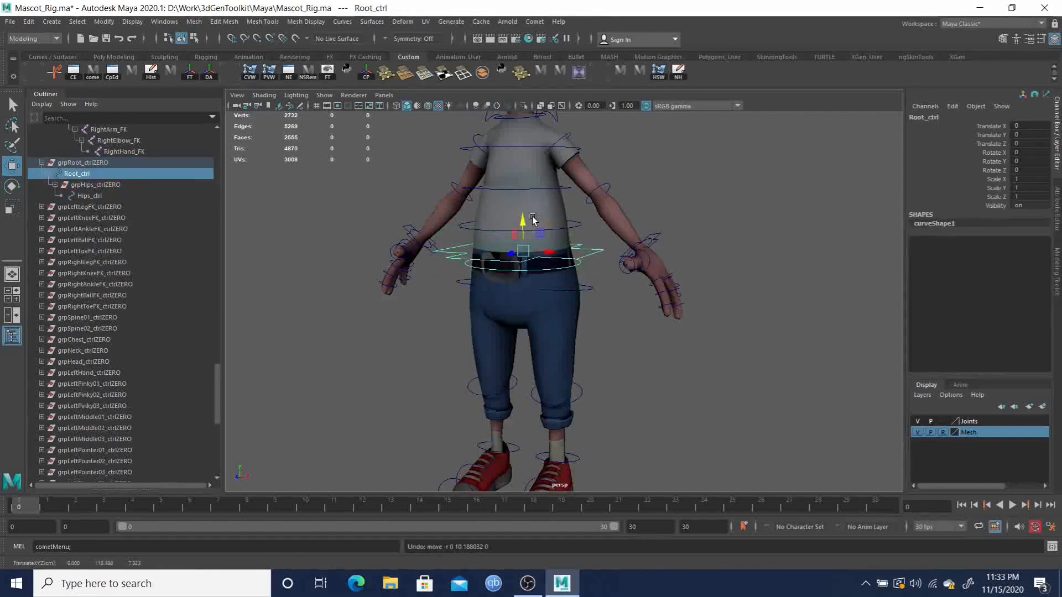
{"action": "key", "text": "e"}
{"action": "mouse_move", "coordinate": [542, 237]}
{"action": "left_mouse_down"}
{"action": "mouse_move", "coordinate": [544, 254]}
{"action": "mouse_move", "coordinate": [539, 230]}
{"action": "mouse_move", "coordinate": [563, 268]}
{"action": "mouse_move", "coordinate": [533, 278]}
{"action": "mouse_move", "coordinate": [543, 257]}
{"action": "left_mouse_up"}
{"action": "key", "text": "q"}
Step: Test the hips control by rotating Hips_ctrl slightly, and undo the rotation
{"action": "middle_click_drag", "start_coordinate": [543, 257], "coordinate": [517, 216], "text": "alt"}
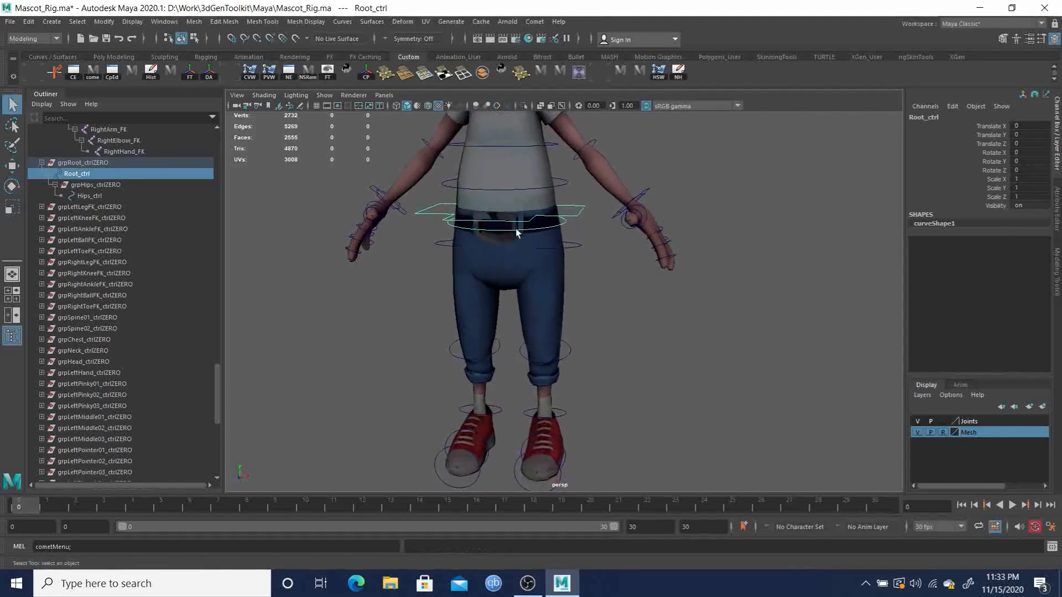
{"action": "left_click", "coordinate": [562, 224]}
{"action": "key", "text": "e"}
{"action": "left_click_drag", "start_coordinate": [527, 206], "coordinate": [531, 209]}
{"action": "key", "text": "ctrl+z"}
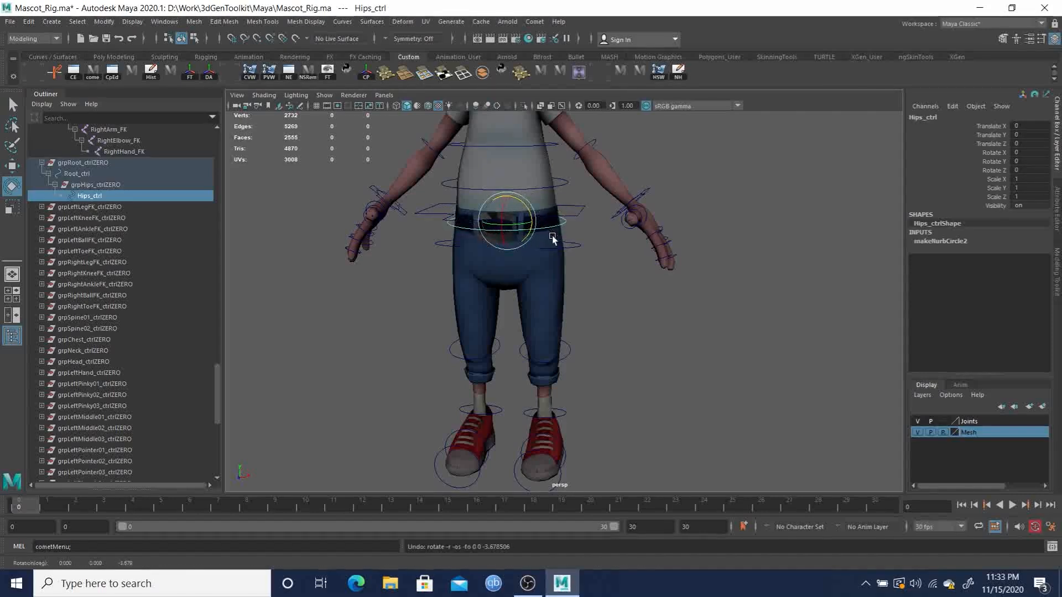
Step: Locate the left leg control from the viewport and expand the leg, knee, ankle, ball and toe FK zero groups of the left side
{"action": "mouse_move", "coordinate": [572, 255]}
{"action": "left_mouse_down", "text": "alt"}
{"action": "mouse_move", "coordinate": [542, 243]}
{"action": "mouse_move", "coordinate": [567, 239]}
{"action": "left_mouse_up", "text": "alt"}
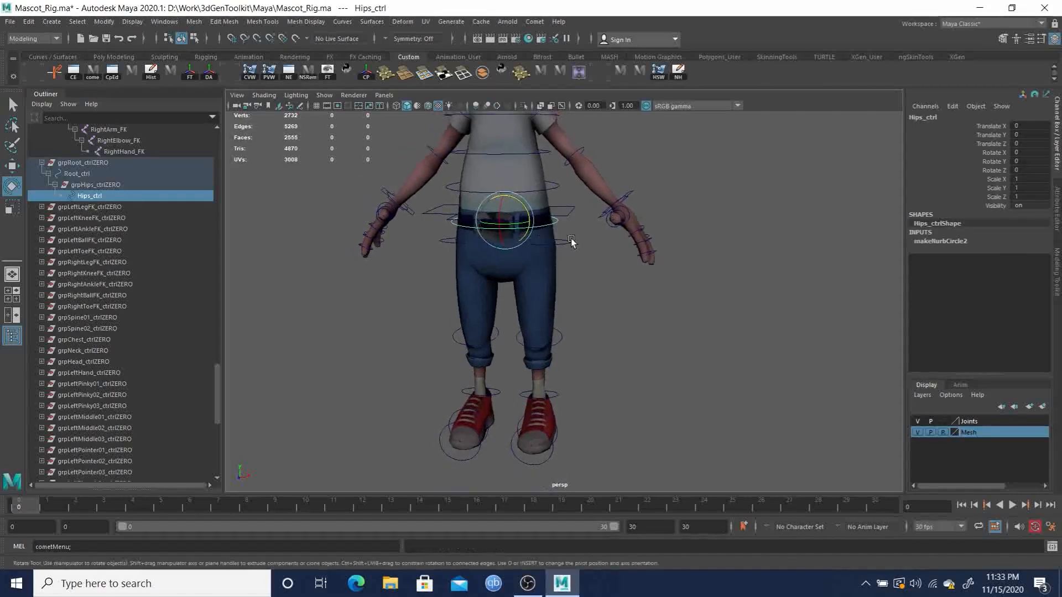
{"action": "key", "text": "q"}
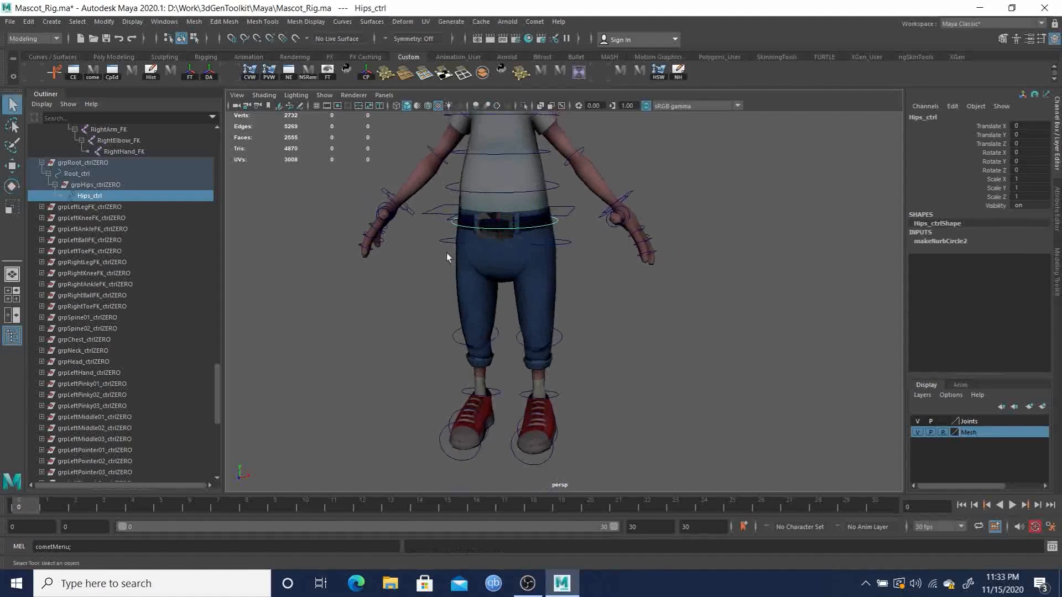
{"action": "left_click", "coordinate": [566, 241]}
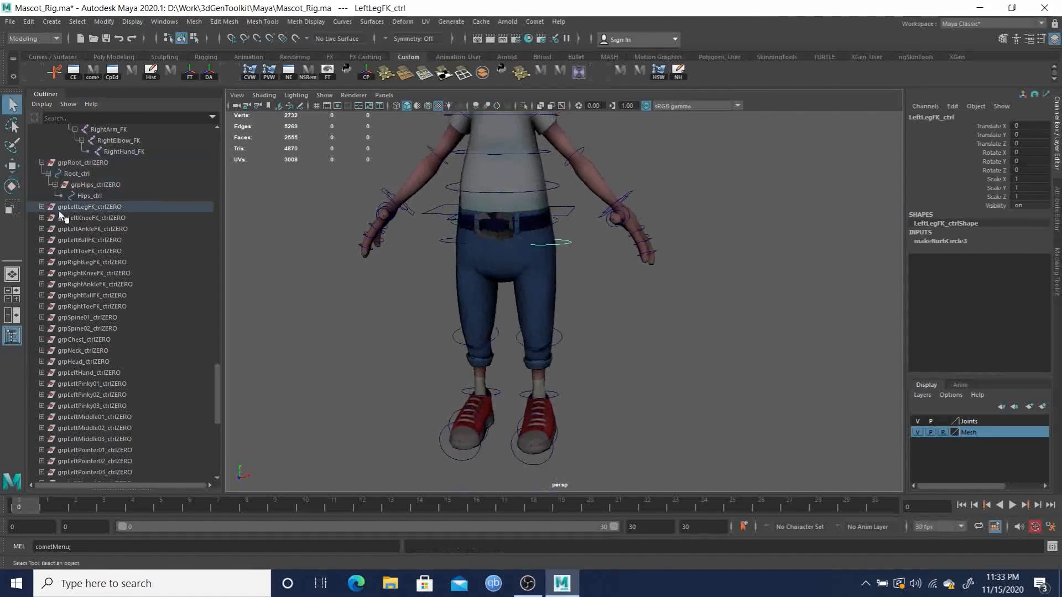
{"action": "left_click", "coordinate": [42, 207]}
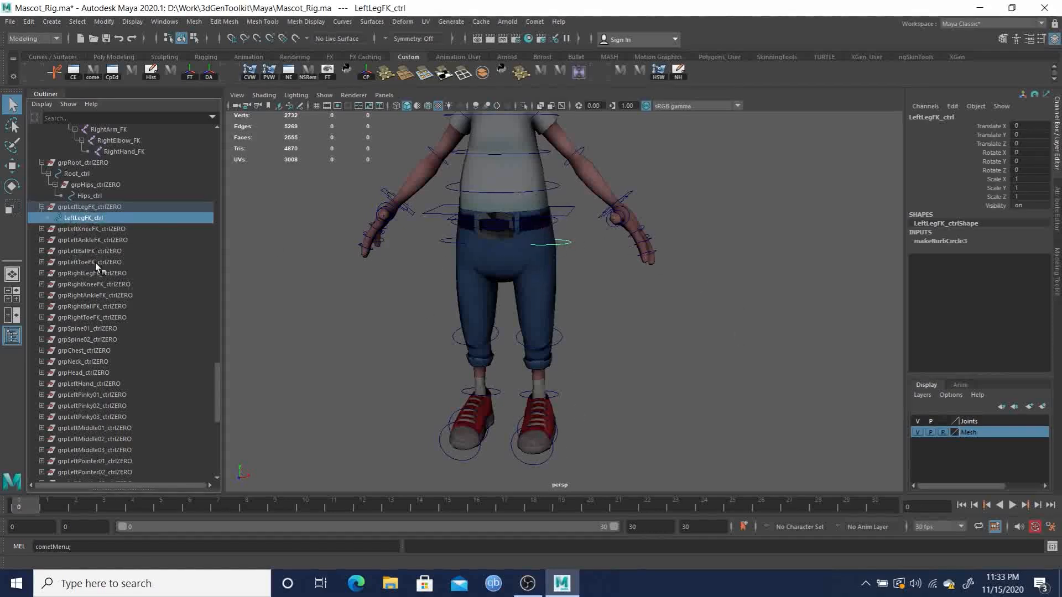
{"action": "scroll", "coordinate": [218, 377], "scroll_direction": "down", "scroll_amount": 1}
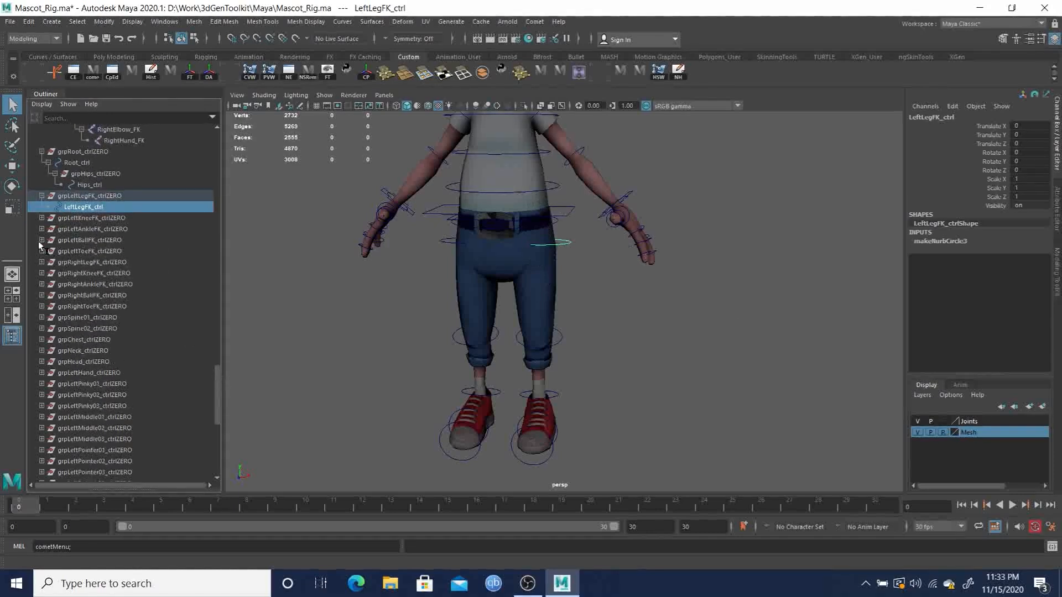
{"action": "left_click", "coordinate": [41, 218]}
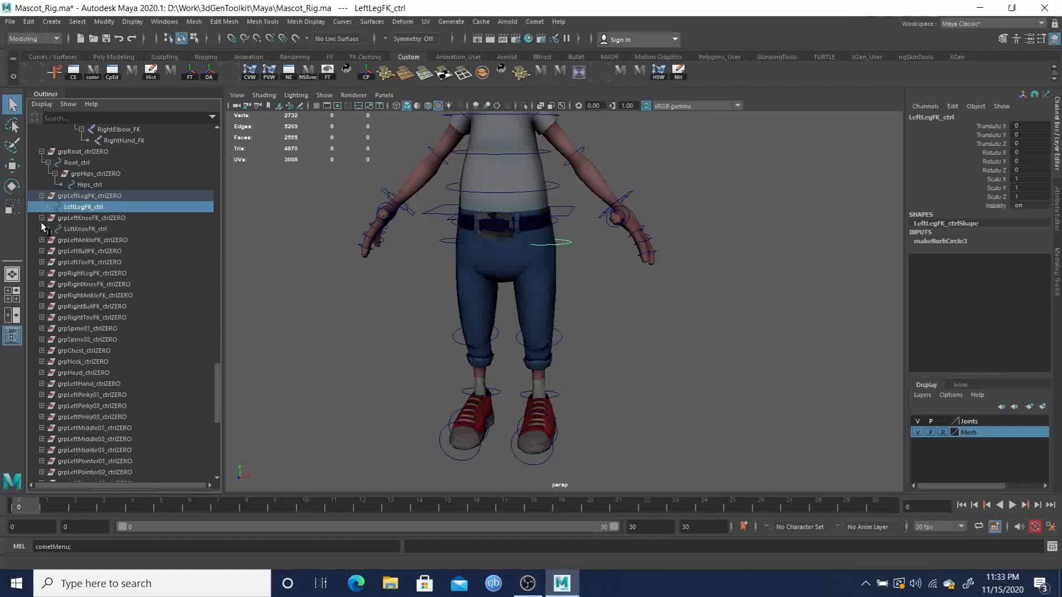
{"action": "left_click", "coordinate": [41, 240]}
{"action": "left_click", "coordinate": [42, 262]}
{"action": "left_click", "coordinate": [42, 285]}
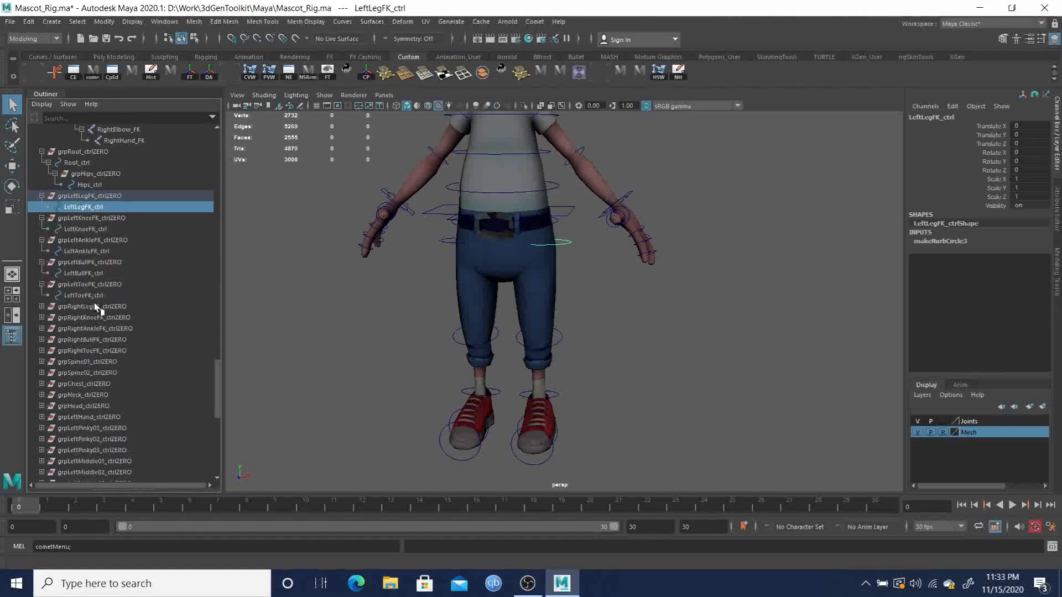
Step: Parent grpLeftToeFK_ctrlZERO under LeftBallFK_ctrl, and grpLeftBallFK_ctrlZERO under LeftAnkleFK_ctrl
{"action": "left_click", "coordinate": [87, 285]}
{"action": "left_click", "coordinate": [84, 275], "text": "ctrl"}
{"action": "key", "text": "p"}
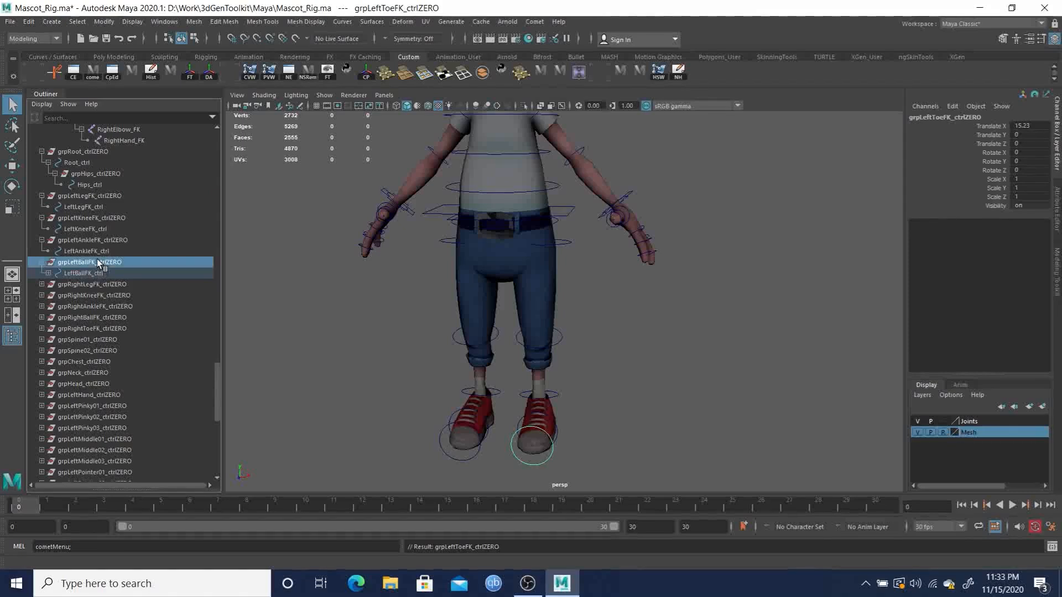
{"action": "left_click", "coordinate": [91, 251]}
{"action": "middle_click_drag", "start_coordinate": [91, 251], "coordinate": [91, 251]}
Step: Parent grpLeftAnkleFK_ctrlZERO under LeftKneeFK_ctrl, and grpLeftKneeFK_ctrlZERO under LeftLegFK_ctrl
{"action": "left_click", "coordinate": [88, 240]}
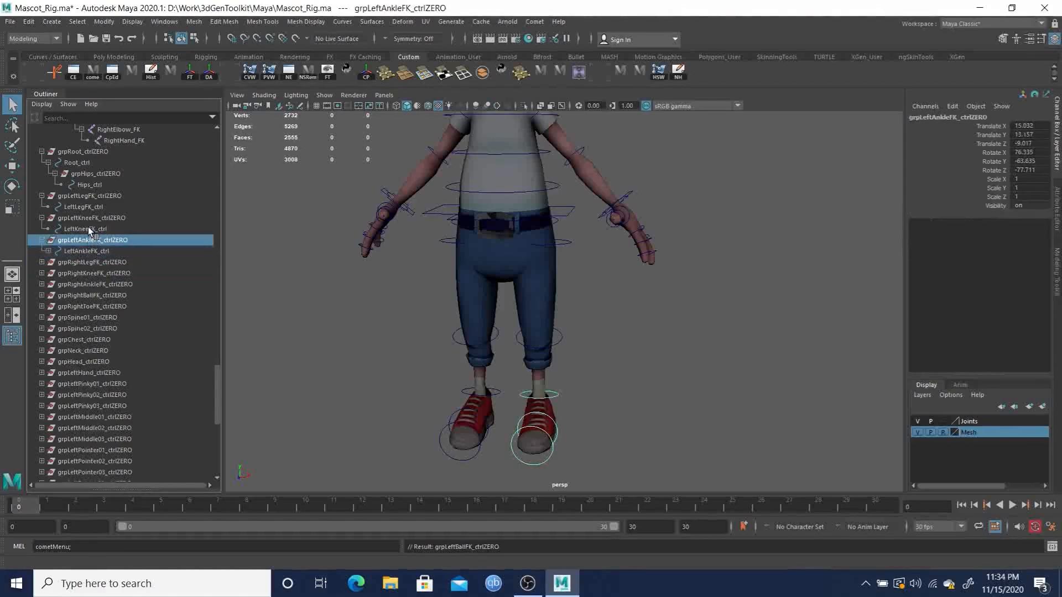
{"action": "left_click", "coordinate": [88, 228], "text": "ctrl"}
{"action": "key", "text": "p"}
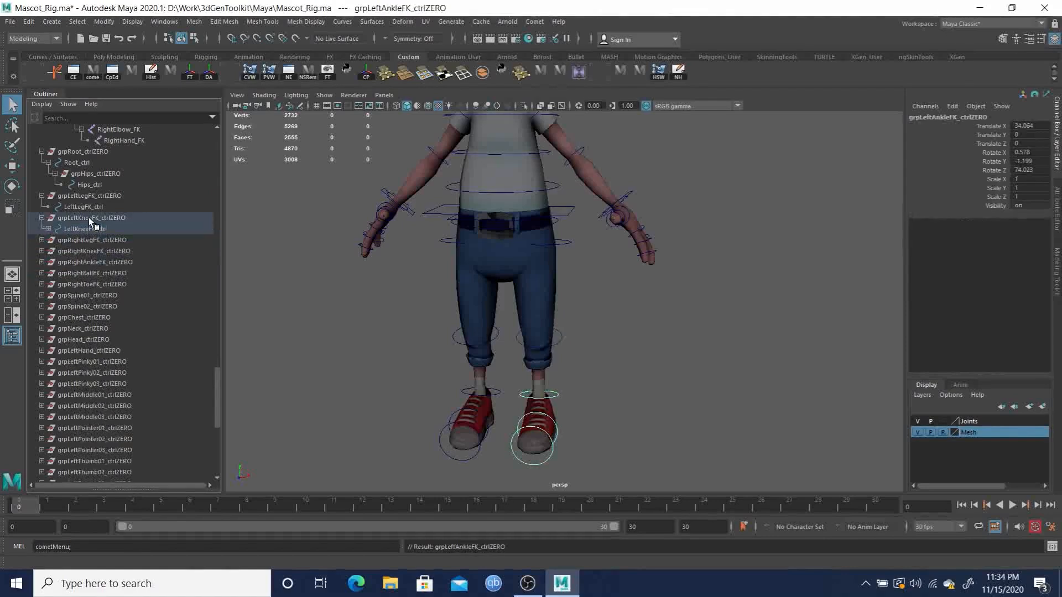
{"action": "left_click", "coordinate": [89, 217]}
{"action": "left_click", "coordinate": [88, 207], "text": "ctrl"}
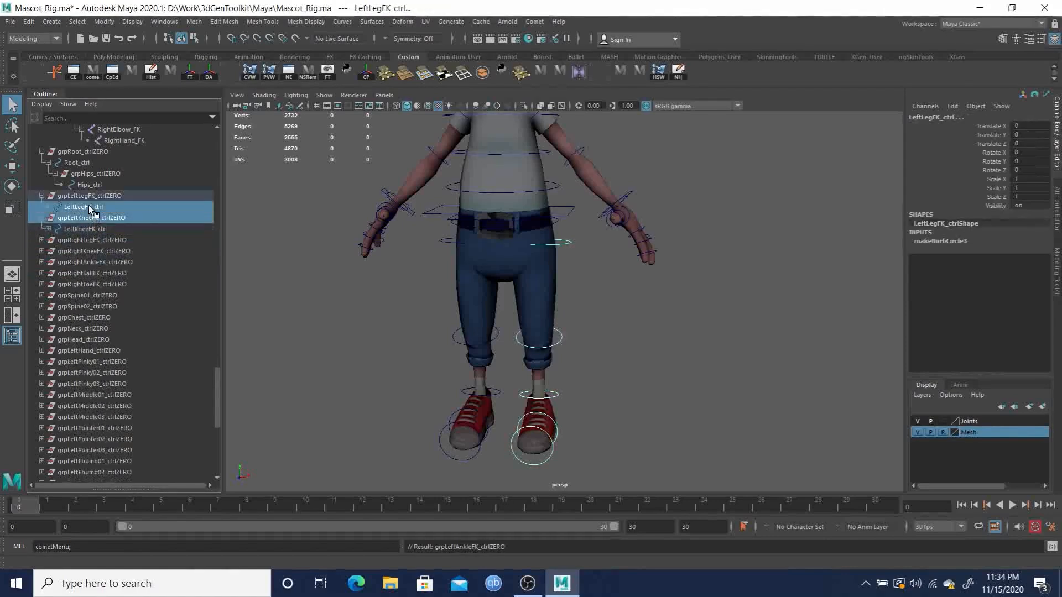
{"action": "key", "text": "p"}
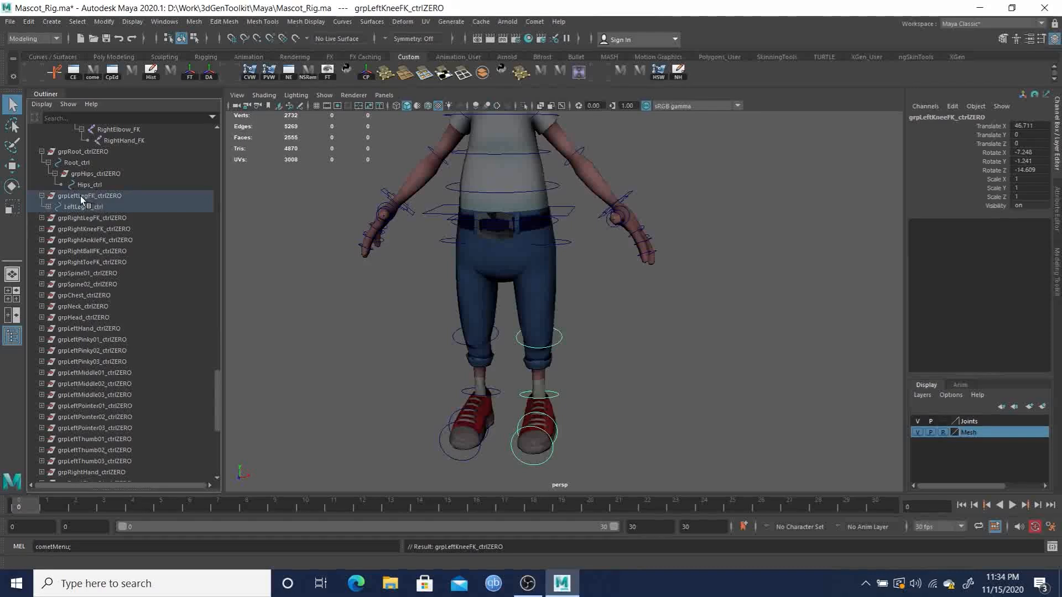
Step: Parent grpLeftLegFK_ctrlZERO under Hips_ctrl and expand the whole left leg hierarchy down to LeftToeFK_ctrl
{"action": "left_click", "coordinate": [81, 196]}
{"action": "left_click", "coordinate": [90, 184], "text": "ctrl"}
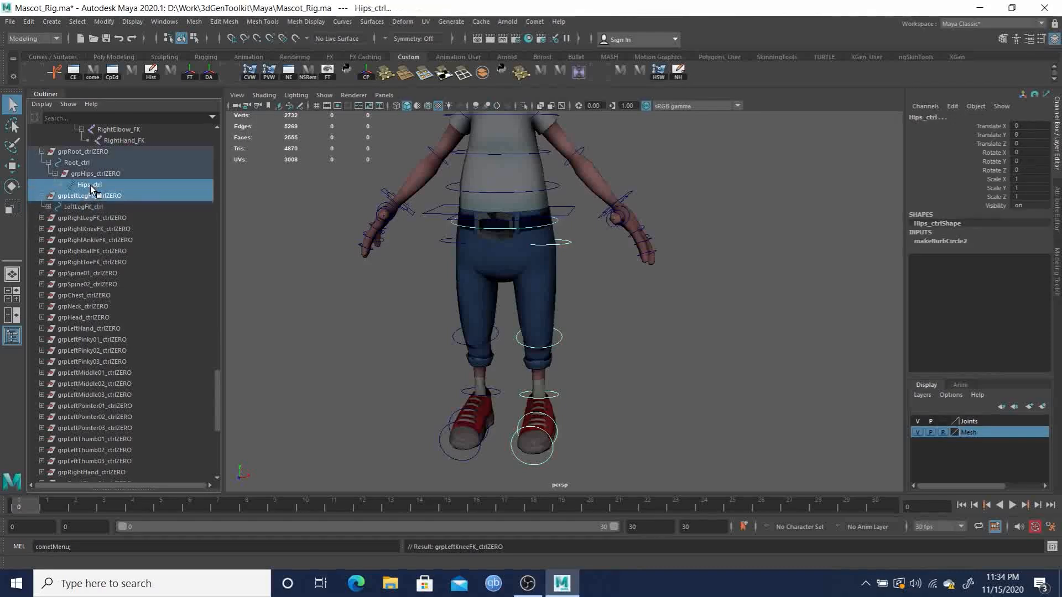
{"action": "key", "text": "p"}
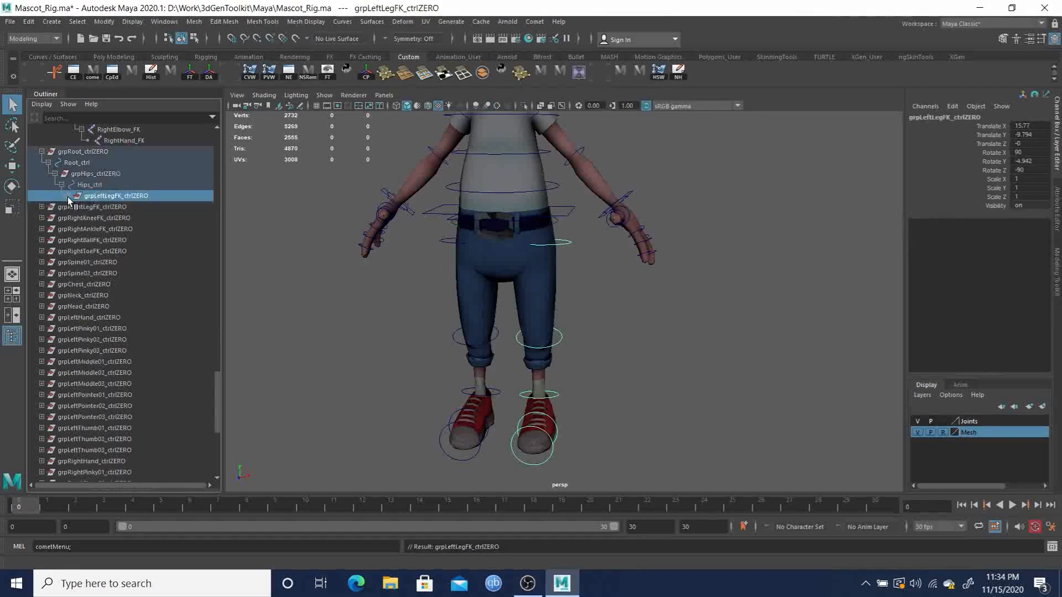
{"action": "left_click", "coordinate": [68, 195], "text": "shift"}
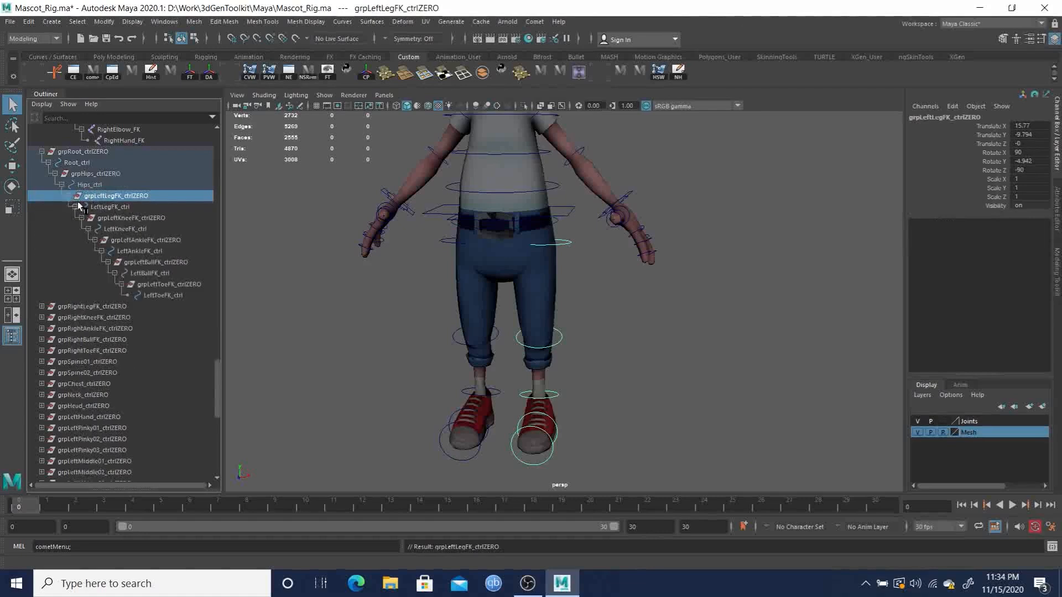
Step: Test the left leg chain by rotating its leg, knee, ankle, ball and toe FK controls together, and undo the rotation
{"action": "left_click", "coordinate": [118, 206]}
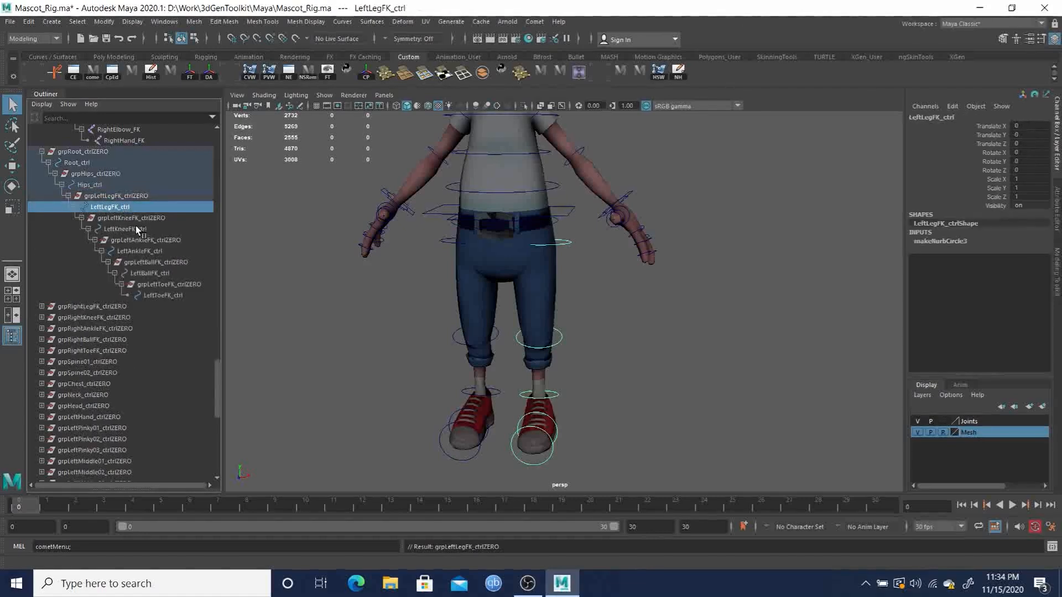
{"action": "left_click", "coordinate": [130, 229], "text": "ctrl"}
{"action": "left_click", "coordinate": [140, 251], "text": "ctrl"}
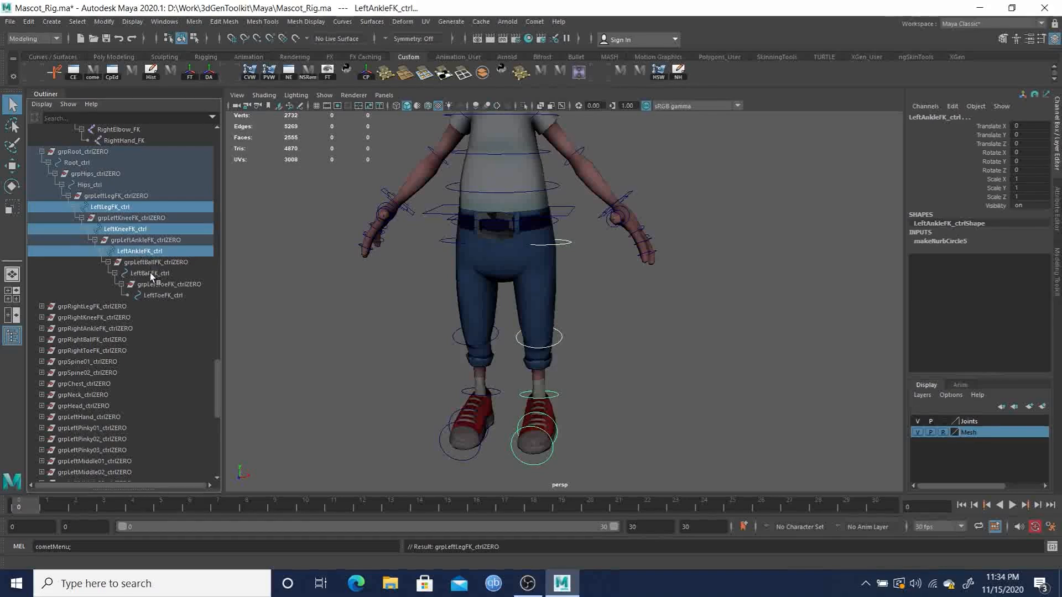
{"action": "left_click", "coordinate": [150, 272], "text": "ctrl"}
{"action": "left_click", "coordinate": [162, 295], "text": "ctrl"}
{"action": "left_click_drag", "start_coordinate": [387, 291], "coordinate": [329, 271], "text": "alt"}
{"action": "key", "text": "e"}
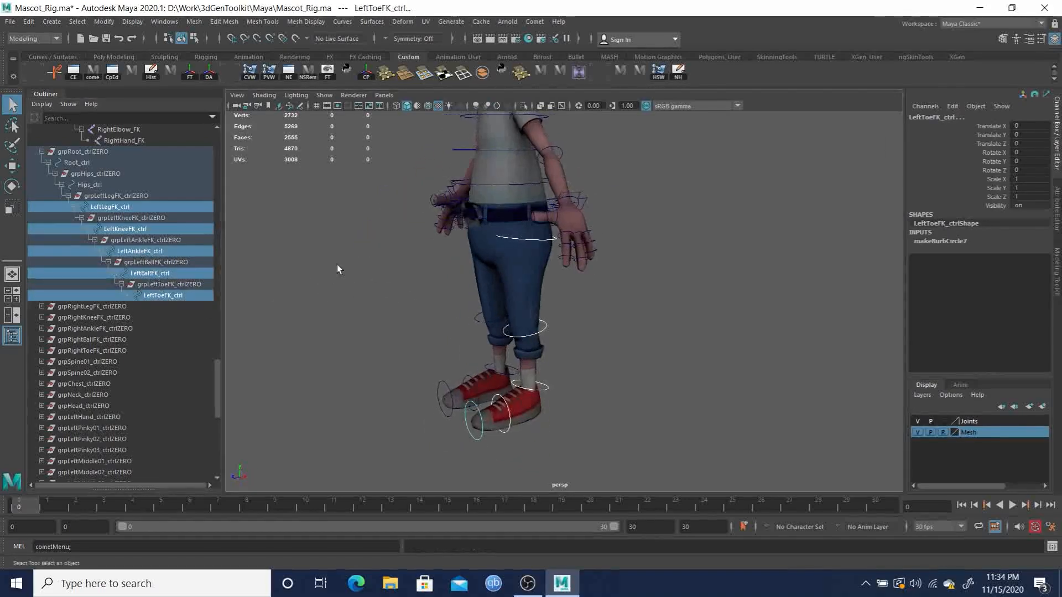
{"action": "mouse_move", "coordinate": [465, 419]}
{"action": "left_mouse_down"}
{"action": "mouse_move", "coordinate": [477, 439]}
{"action": "mouse_move", "coordinate": [474, 427]}
{"action": "left_mouse_up"}
{"action": "key", "text": "ctrl+z"}
{"action": "left_click_drag", "start_coordinate": [421, 368], "coordinate": [446, 370], "text": "alt"}
{"action": "key", "text": "q"}
Step: Rotate Root_ctrl to test that the left leg controls follow it, and undo the rotation
{"action": "left_click", "coordinate": [81, 163]}
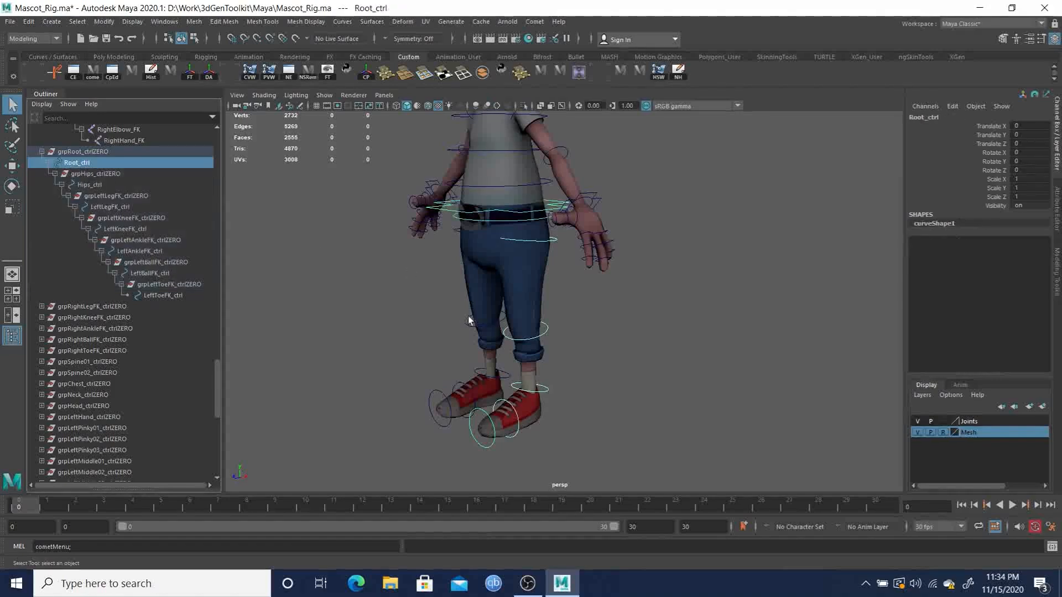
{"action": "left_click_drag", "start_coordinate": [467, 318], "coordinate": [526, 318], "text": "alt"}
{"action": "key", "text": "e"}
{"action": "mouse_move", "coordinate": [528, 218]}
{"action": "left_mouse_down"}
{"action": "mouse_move", "coordinate": [523, 189]}
{"action": "mouse_move", "coordinate": [531, 214]}
{"action": "left_mouse_up"}
{"action": "key", "text": "ctrl+z"}
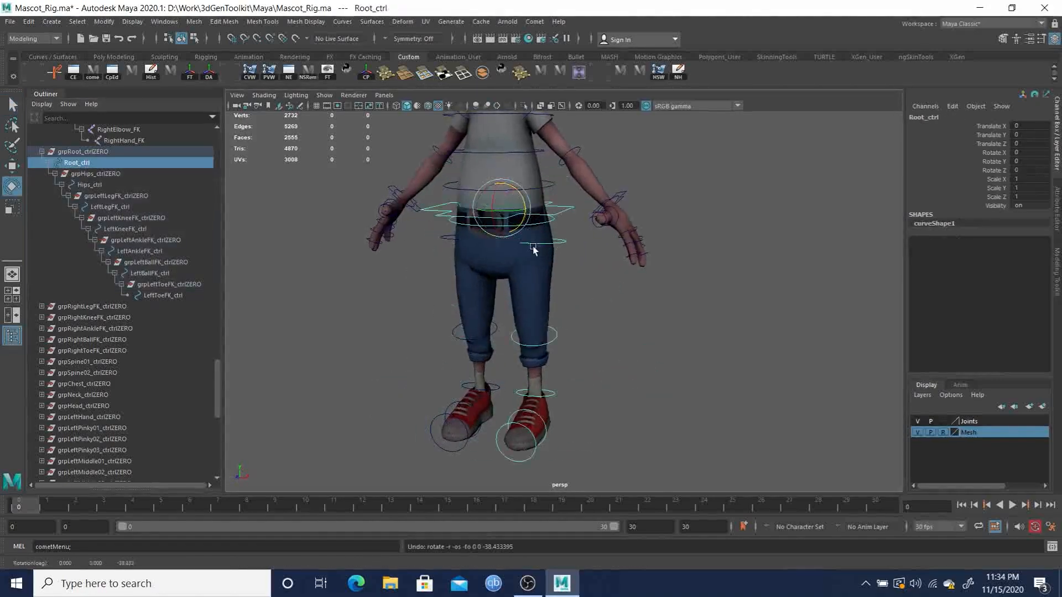
Step: Expand the leg, knee, ankle, ball and toe FK zero groups of the right side to expose their controls
{"action": "left_click_drag", "start_coordinate": [576, 337], "coordinate": [578, 266], "text": "alt"}
{"action": "left_click", "coordinate": [41, 307]}
{"action": "left_click", "coordinate": [41, 329]}
{"action": "left_click", "coordinate": [41, 350]}
{"action": "left_click", "coordinate": [42, 373]}
{"action": "left_click", "coordinate": [42, 395]}
Step: Parent grpRightToeFK_ctrlZERO under RightBallFK_ctrl, and grpRightBallFK_ctrlZERO under RightAnkleFK_ctrl
{"action": "left_click", "coordinate": [94, 395]}
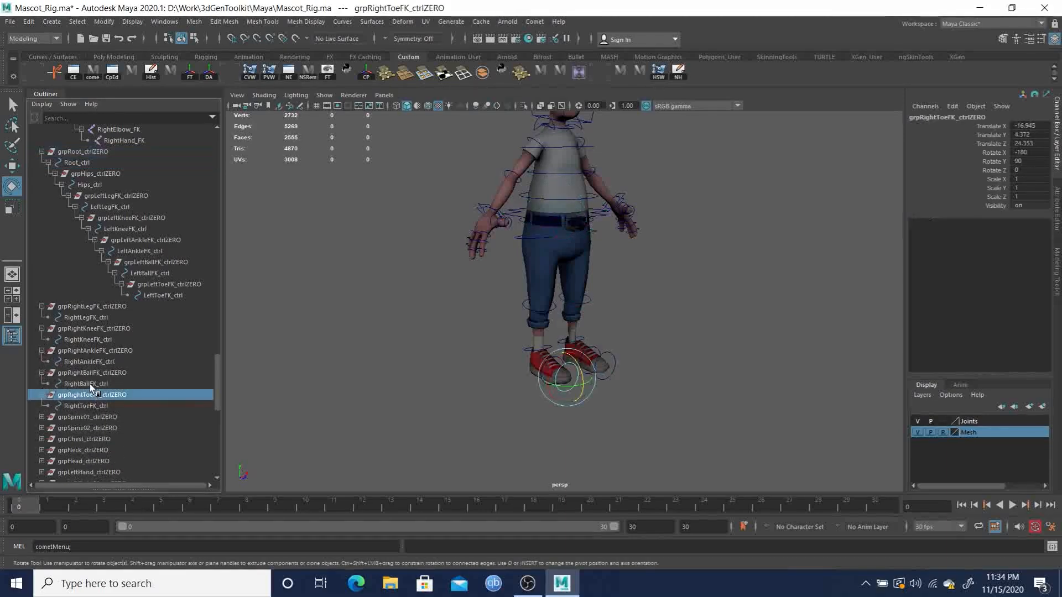
{"action": "left_click", "coordinate": [88, 383], "text": "ctrl"}
{"action": "key", "text": "p"}
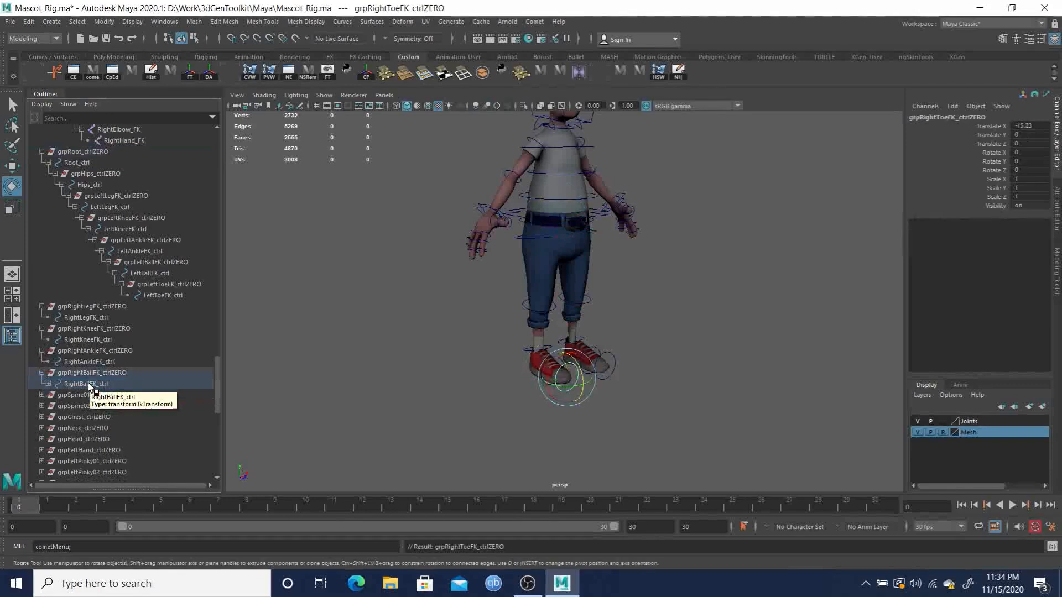
{"action": "left_click", "coordinate": [88, 374]}
{"action": "left_click", "coordinate": [91, 360], "text": "ctrl"}
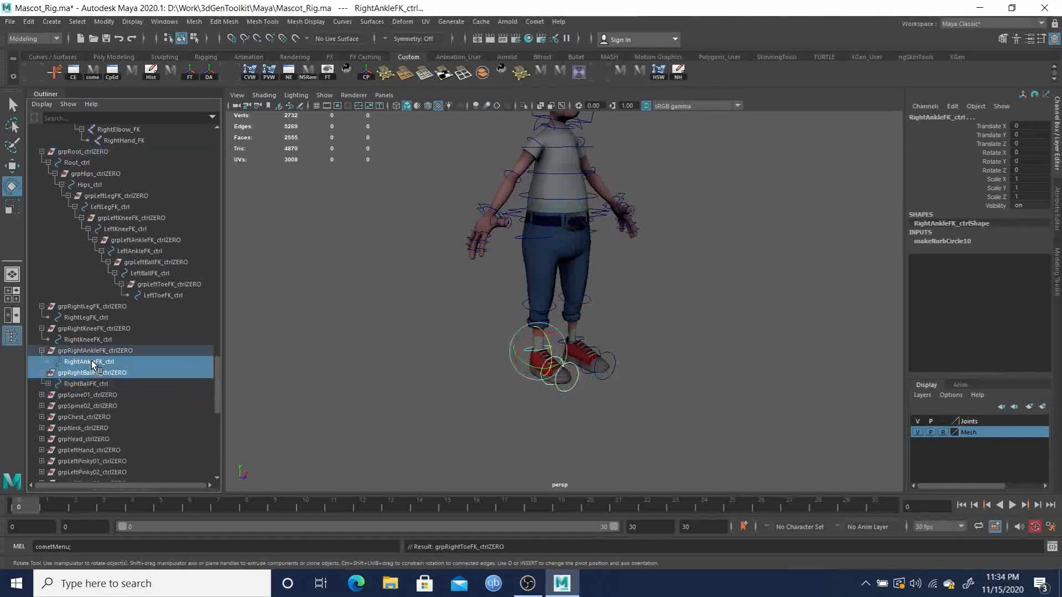
{"action": "key", "text": "p"}
Step: Parent grpRightAnkleFK_ctrlZERO under RightKneeFK_ctrl, and grpRightKneeFK_ctrlZERO under RightLegFK_ctrl
{"action": "left_click", "coordinate": [92, 350]}
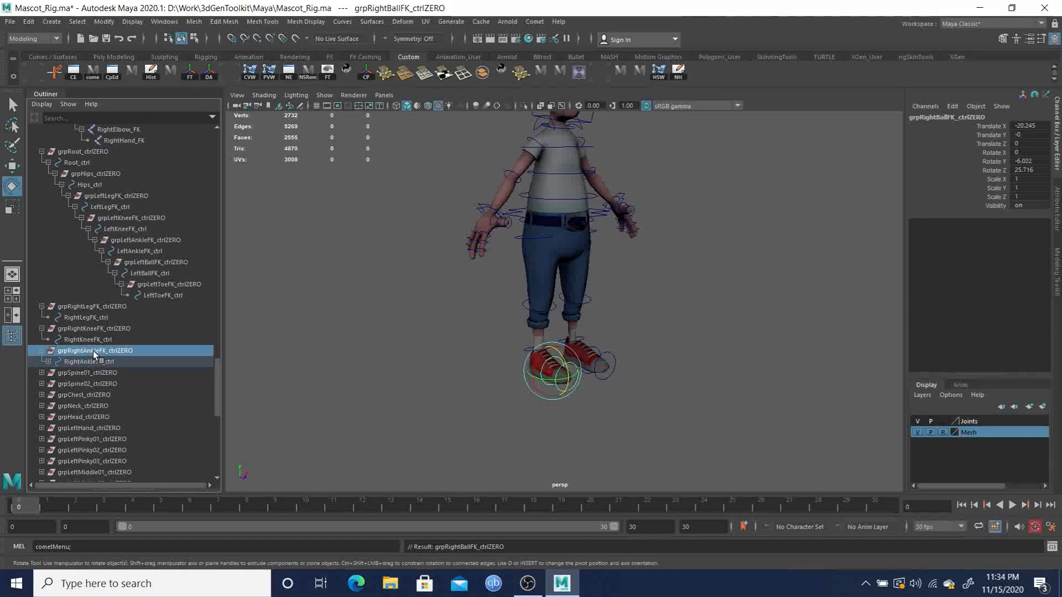
{"action": "left_click", "coordinate": [88, 339], "text": "ctrl"}
{"action": "key", "text": "p"}
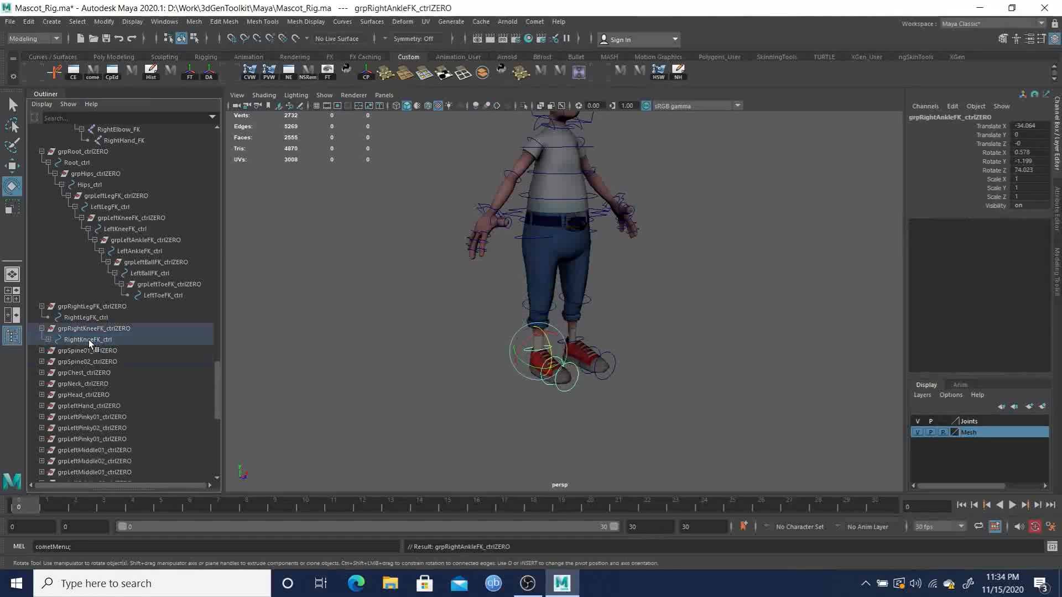
{"action": "left_click", "coordinate": [100, 327]}
{"action": "left_click", "coordinate": [92, 318], "text": "ctrl"}
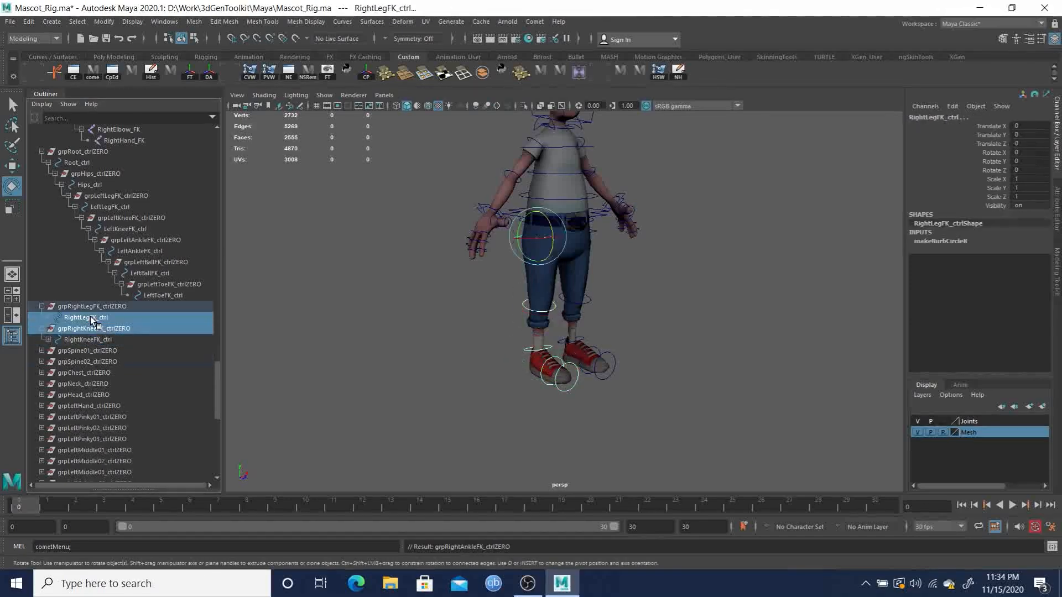
{"action": "key", "text": "p"}
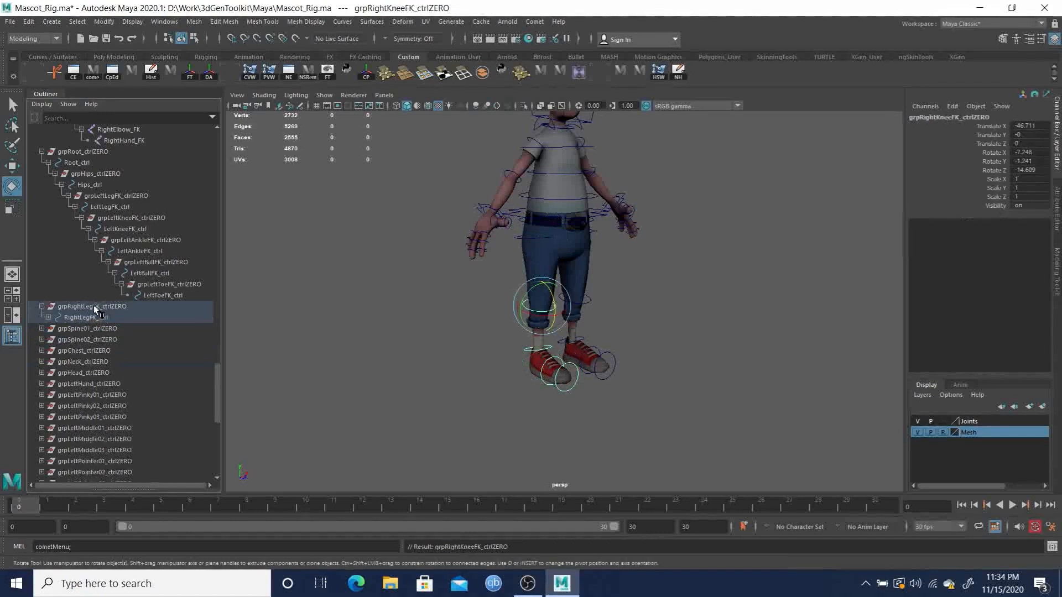
Step: Parent grpRightLegFK_ctrlZERO under Hips_ctrl and expand the group to show RightLegFK_ctrl
{"action": "left_click", "coordinate": [81, 307]}
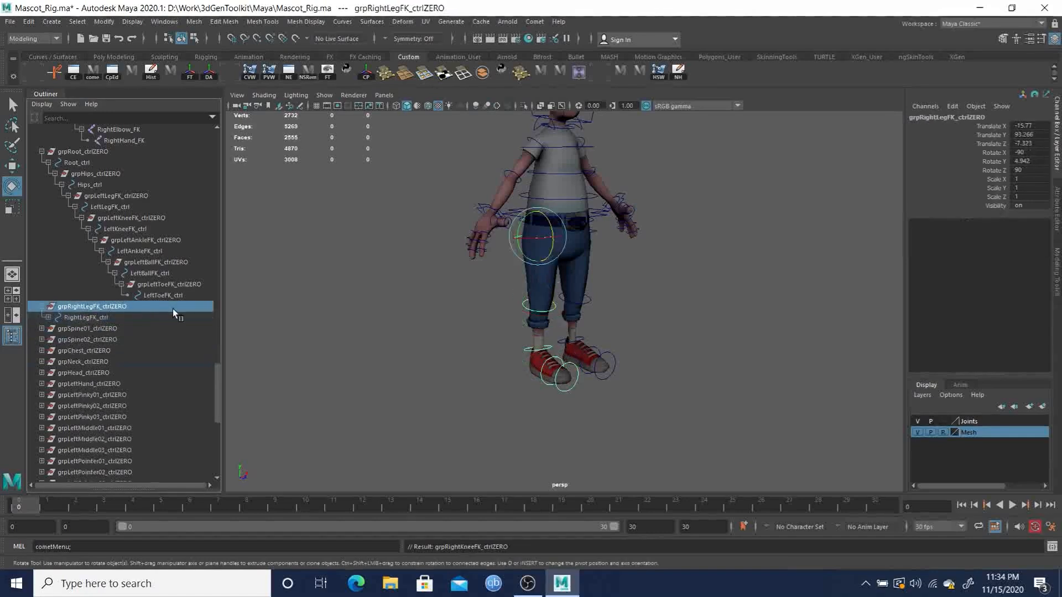
{"action": "left_click", "coordinate": [94, 185], "text": "ctrl"}
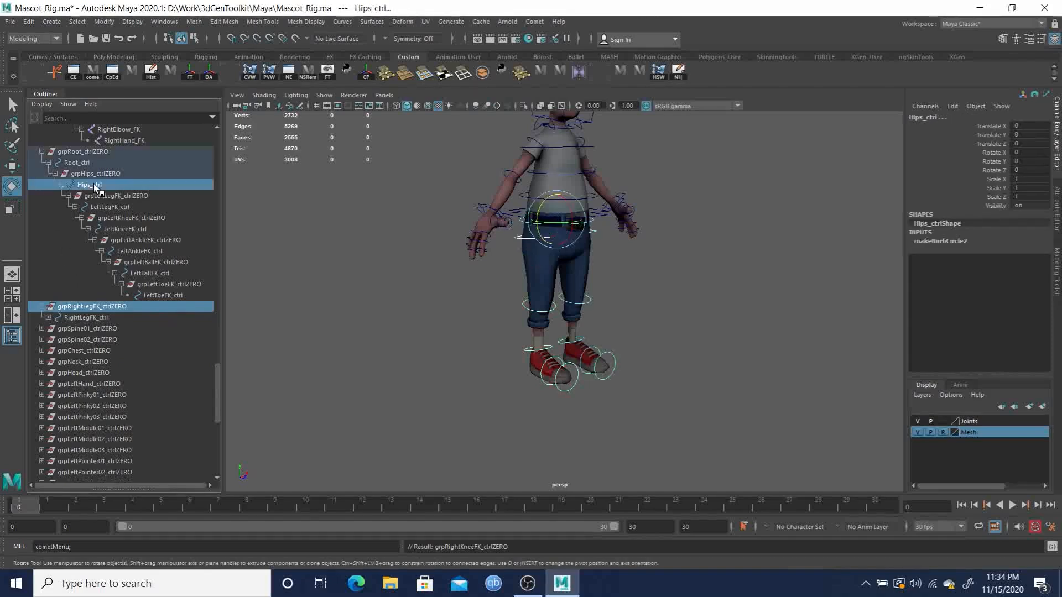
{"action": "key", "text": "p"}
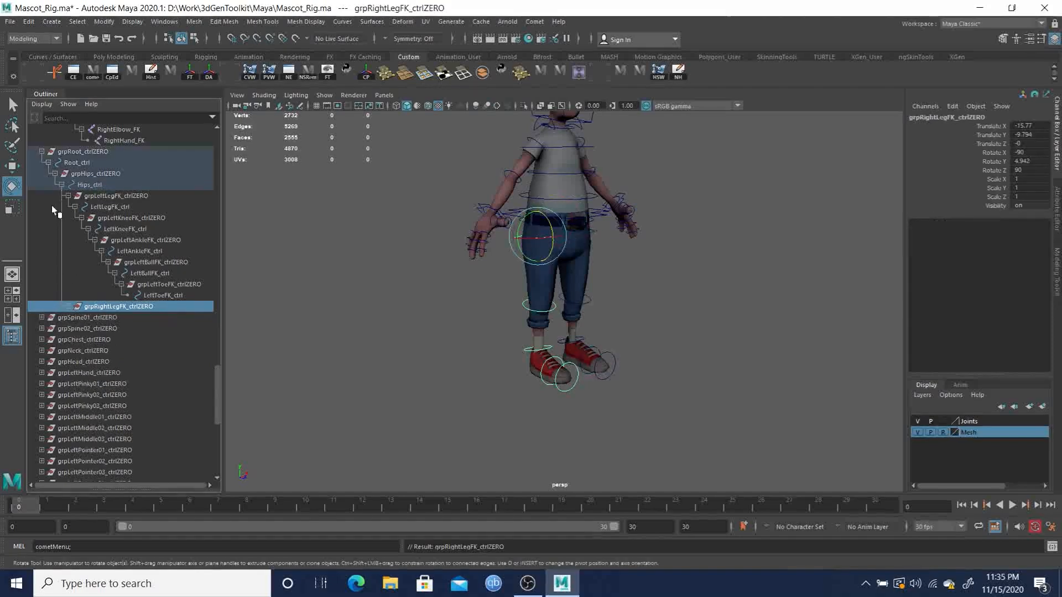
{"action": "left_click", "coordinate": [67, 307]}
Step: Test the hierarchy with both legs attached by rotating Root_ctrl from different views, undoing each rotation
{"action": "left_click", "coordinate": [601, 217]}
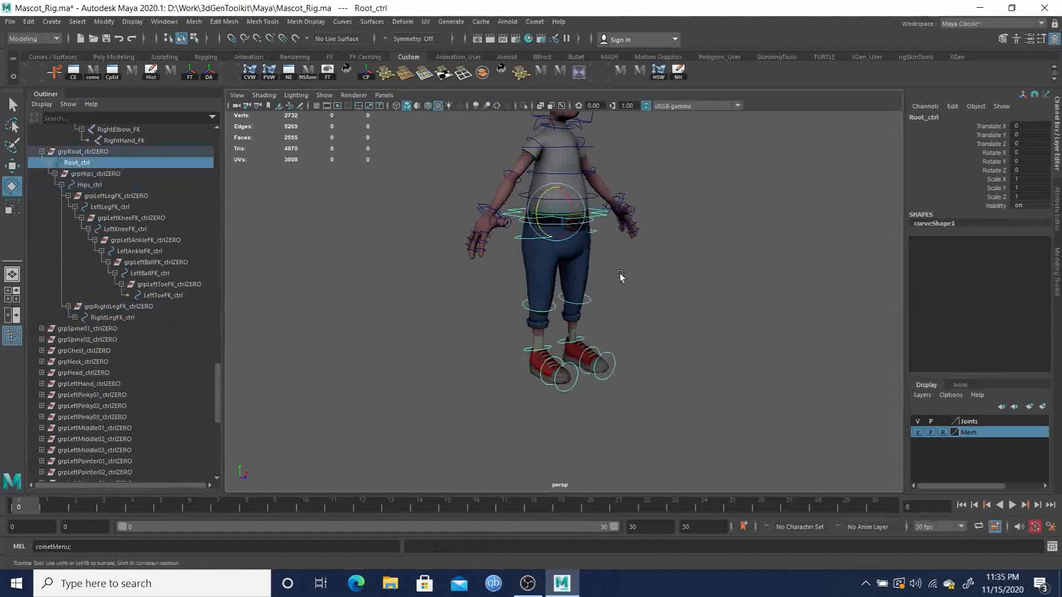
{"action": "left_click_drag", "start_coordinate": [622, 276], "coordinate": [557, 267], "text": "alt"}
{"action": "mouse_move", "coordinate": [567, 197]}
{"action": "left_mouse_down"}
{"action": "mouse_move", "coordinate": [582, 247]}
{"action": "mouse_move", "coordinate": [552, 209]}
{"action": "left_mouse_up"}
{"action": "key", "text": "ctrl+z"}
{"action": "scroll", "coordinate": [585, 299], "scroll_direction": "up", "scroll_amount": 5}
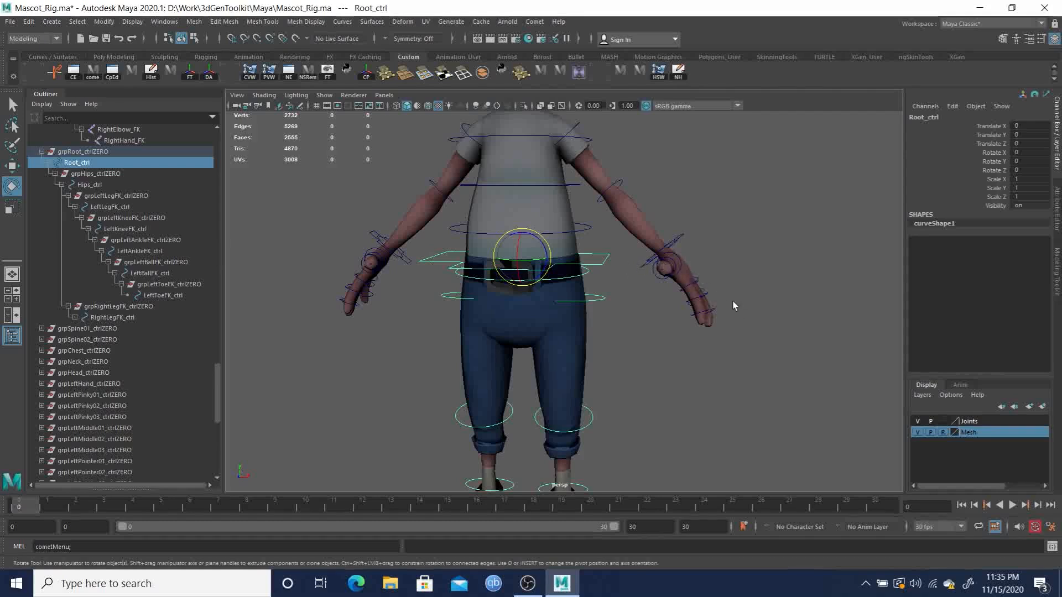
{"action": "left_click_drag", "start_coordinate": [701, 274], "coordinate": [597, 339], "text": "alt"}
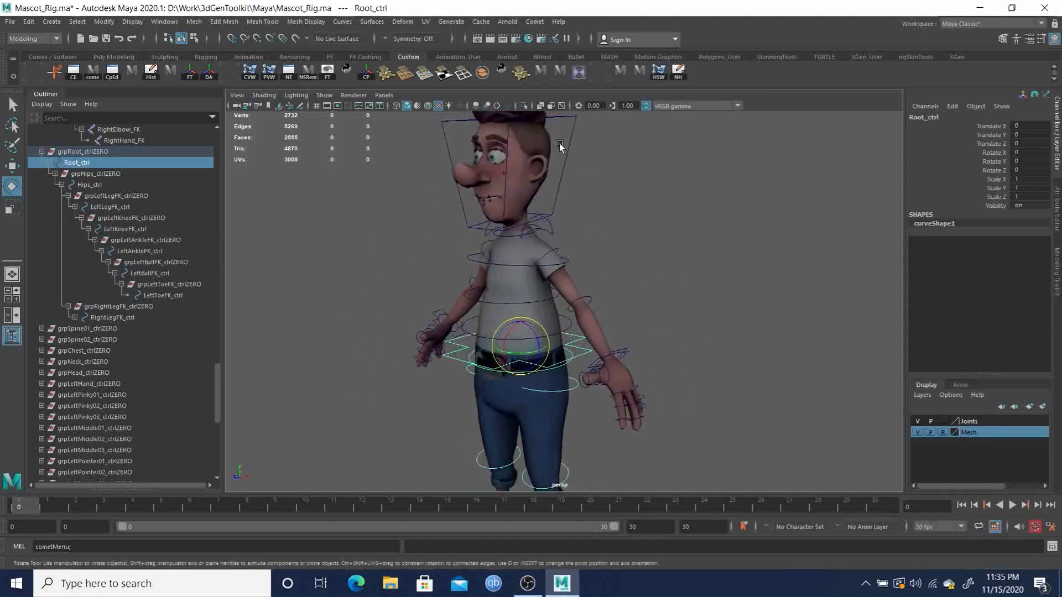
{"action": "left_click_drag", "start_coordinate": [515, 330], "coordinate": [525, 331], "text": "alt"}
{"action": "right_click_drag", "start_coordinate": [525, 331], "coordinate": [566, 377], "text": "alt"}
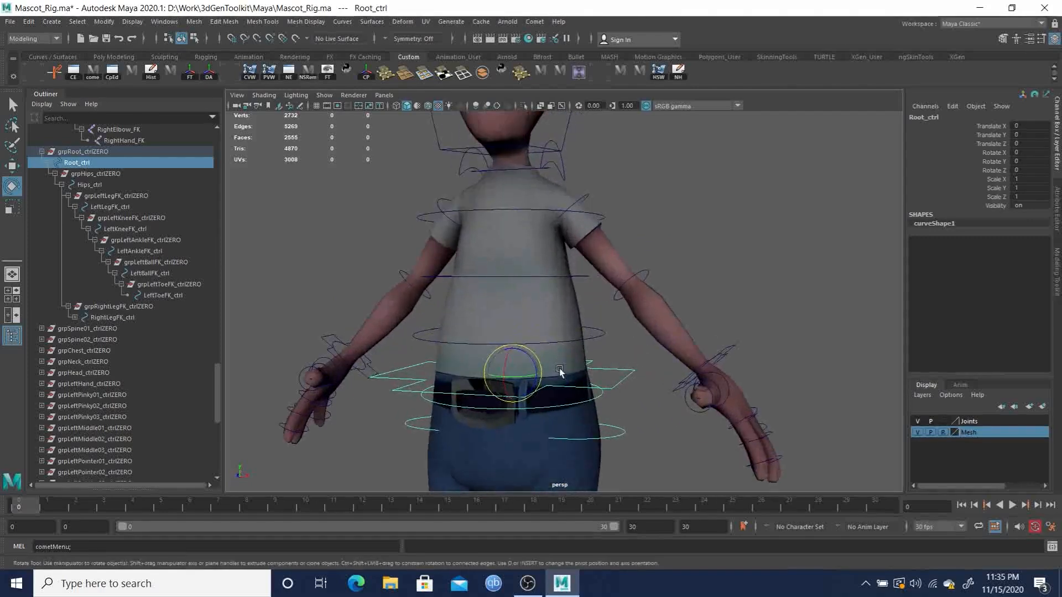
{"action": "left_click_drag", "start_coordinate": [505, 361], "coordinate": [505, 358]}
{"action": "key", "text": "ctrl+z"}
Step: Examine the upper-body controls by selecting Spine01_ctrl, Head_ctrl and Root_ctrl in turn and viewing how they line up
{"action": "left_click", "coordinate": [603, 336]}
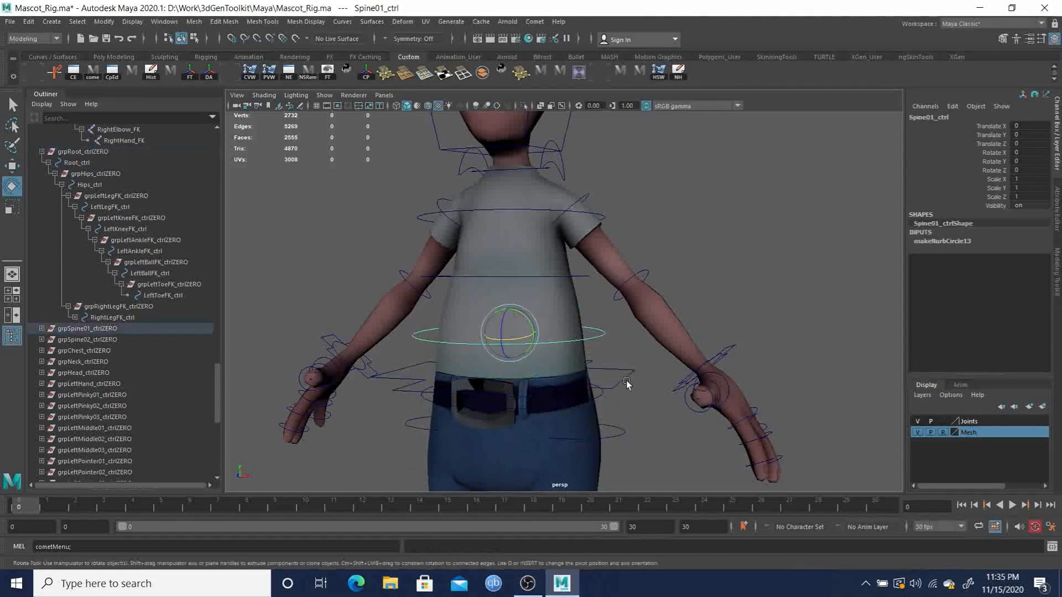
{"action": "scroll", "coordinate": [622, 369], "scroll_direction": "down", "scroll_amount": 5}
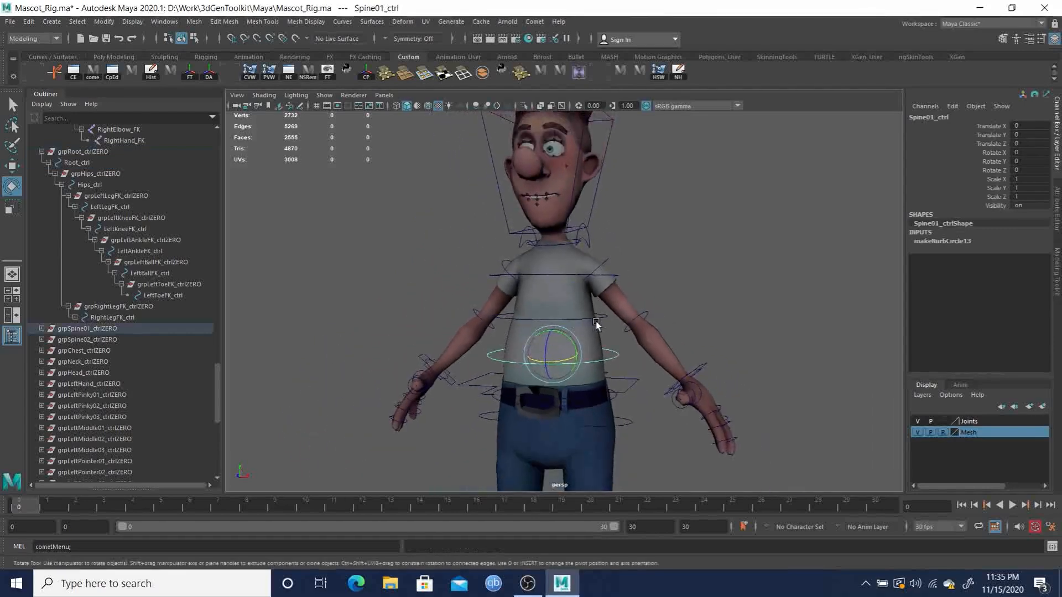
{"action": "left_click", "coordinate": [609, 321]}
{"action": "left_click_drag", "start_coordinate": [614, 344], "coordinate": [620, 364]}
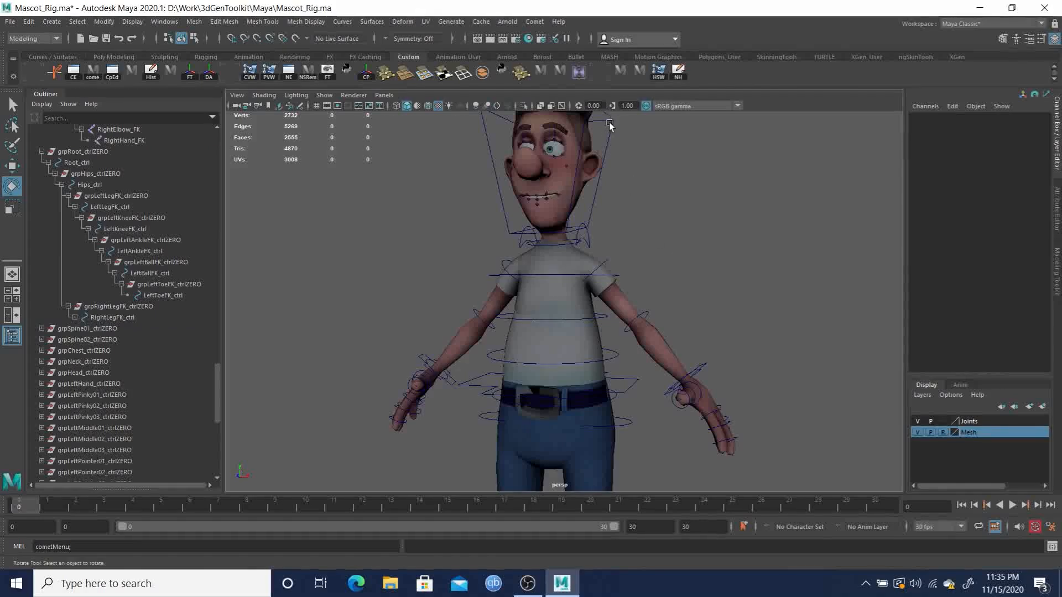
{"action": "left_click_drag", "start_coordinate": [621, 147], "coordinate": [621, 148]}
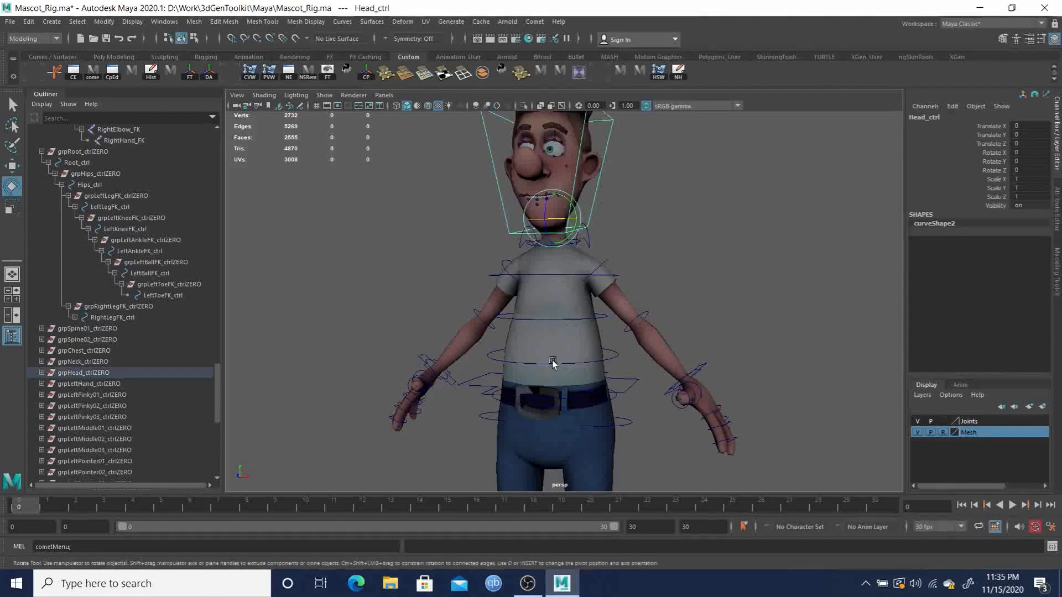
{"action": "left_click", "coordinate": [631, 379]}
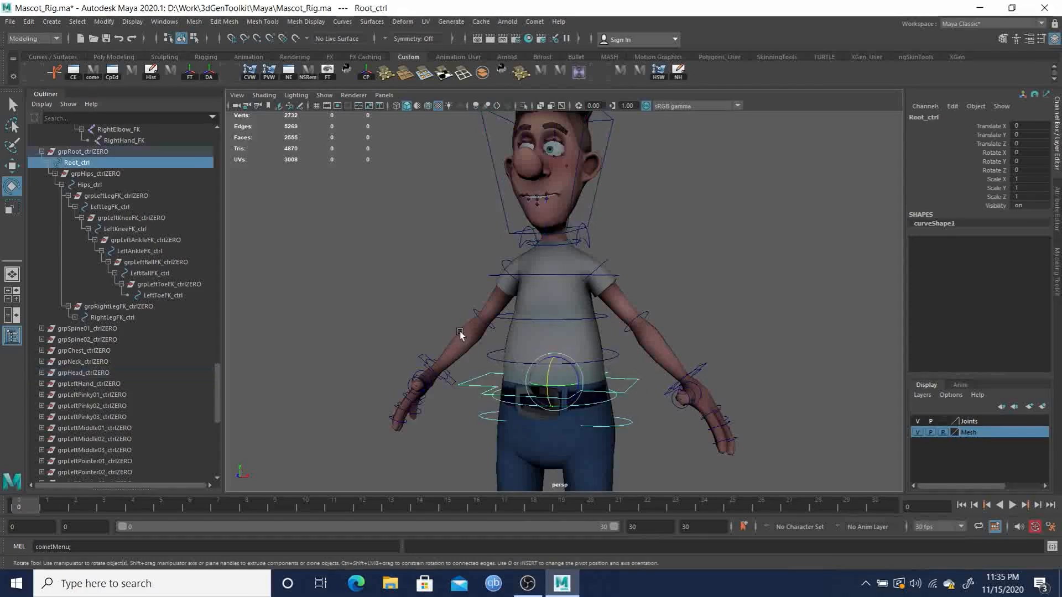
{"action": "left_click_drag", "start_coordinate": [415, 285], "coordinate": [516, 268], "text": "alt"}
{"action": "right_click_drag", "start_coordinate": [517, 268], "coordinate": [543, 275], "text": "alt"}
{"action": "left_click_drag", "start_coordinate": [544, 275], "coordinate": [564, 277], "text": "alt"}
{"action": "right_click_drag", "start_coordinate": [564, 277], "coordinate": [451, 247], "text": "alt"}
{"action": "left_click_drag", "start_coordinate": [553, 265], "coordinate": [536, 257], "text": "alt"}
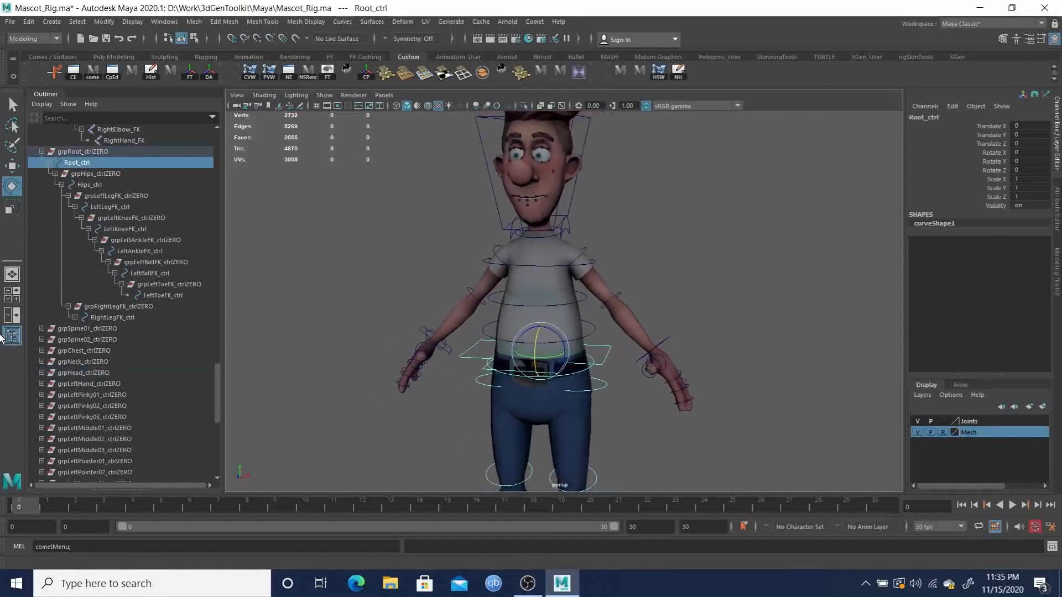
Step: Expand the zero groups of Spine01, Spine02, Chest, Neck and Head to show their controls
{"action": "left_click", "coordinate": [42, 328]}
{"action": "left_click", "coordinate": [42, 351]}
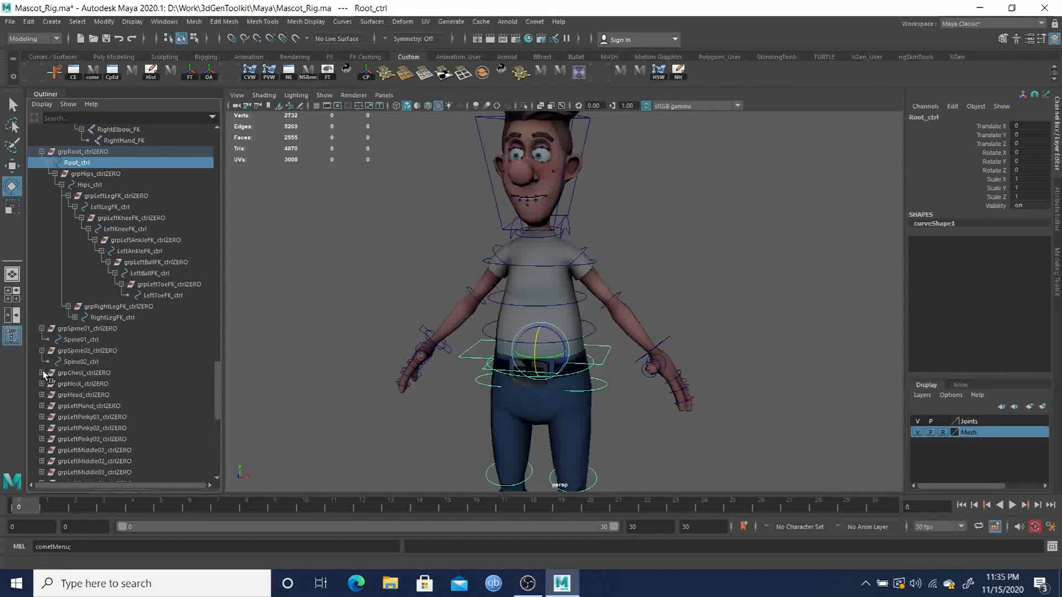
{"action": "left_click", "coordinate": [42, 373]}
{"action": "left_click", "coordinate": [41, 395]}
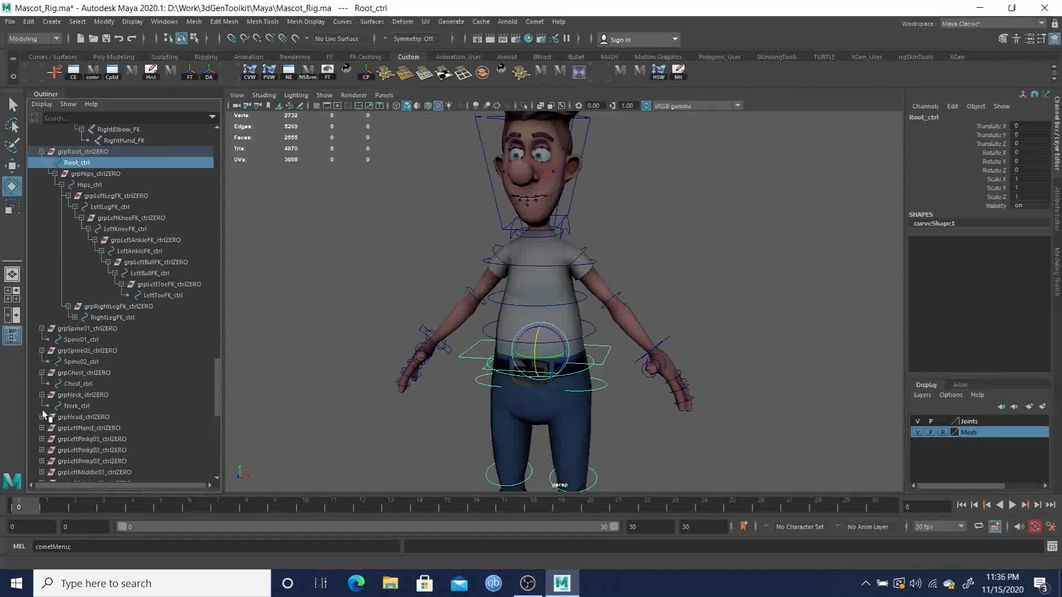
{"action": "left_click", "coordinate": [41, 417]}
Step: Parent grpHead_ctrlZERO under Neck_ctrl, and grpNeck_ctrlZERO under Chest_ctrl
{"action": "scroll", "coordinate": [115, 418], "scroll_direction": "down", "scroll_amount": 3}
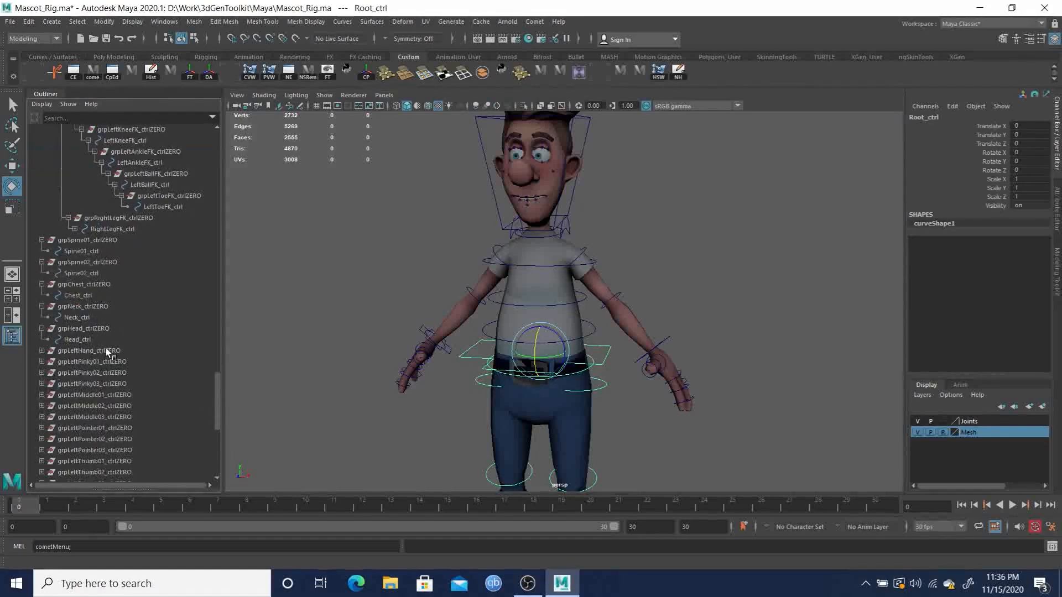
{"action": "left_click", "coordinate": [75, 328]}
{"action": "left_click", "coordinate": [73, 318], "text": "ctrl"}
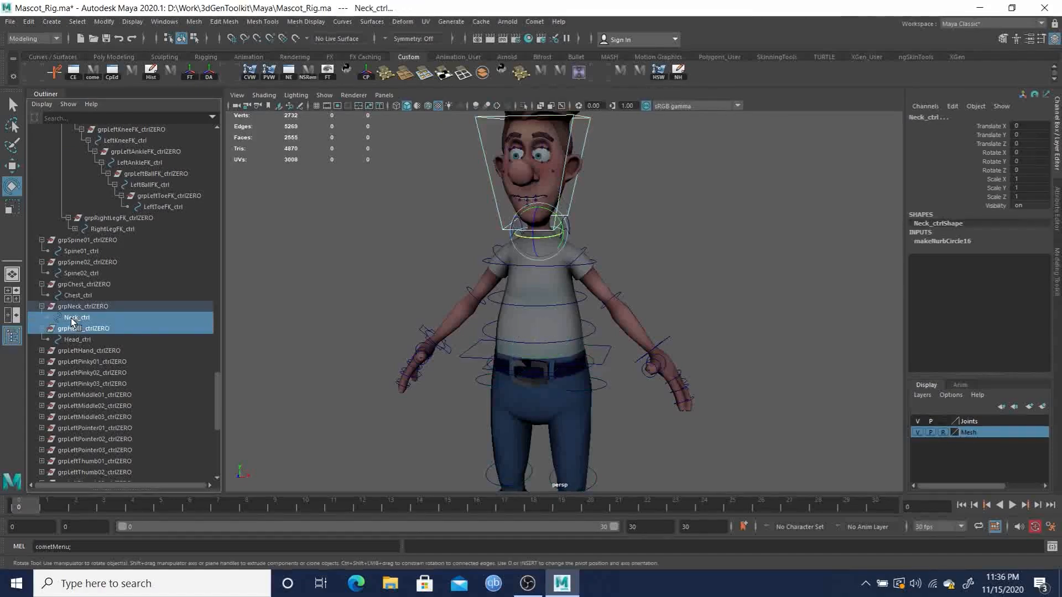
{"action": "key", "text": "p"}
{"action": "left_click", "coordinate": [76, 304]}
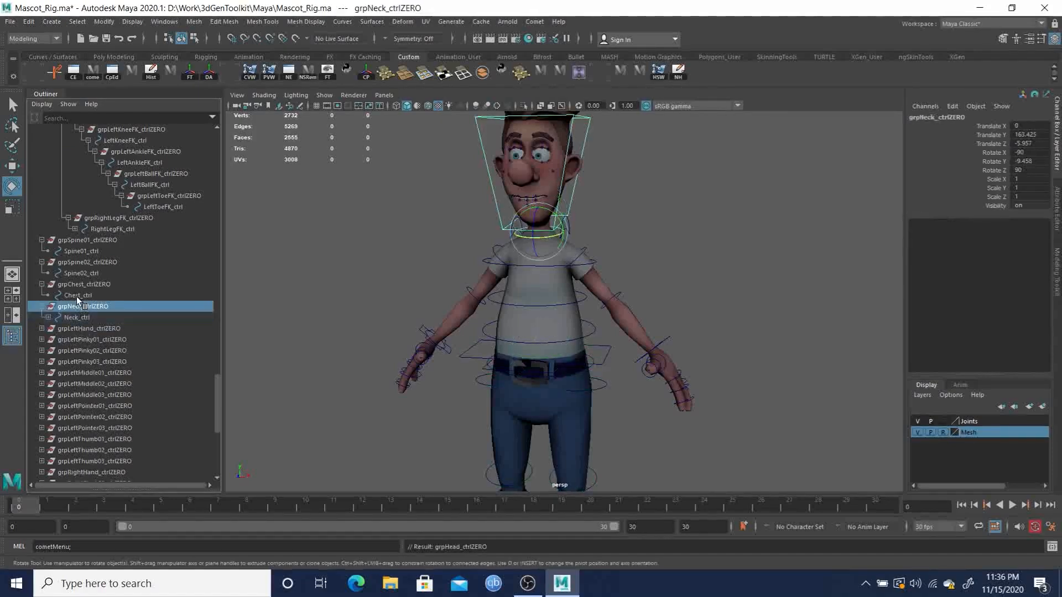
{"action": "left_click", "coordinate": [76, 296], "text": "ctrl"}
{"action": "key", "text": "p"}
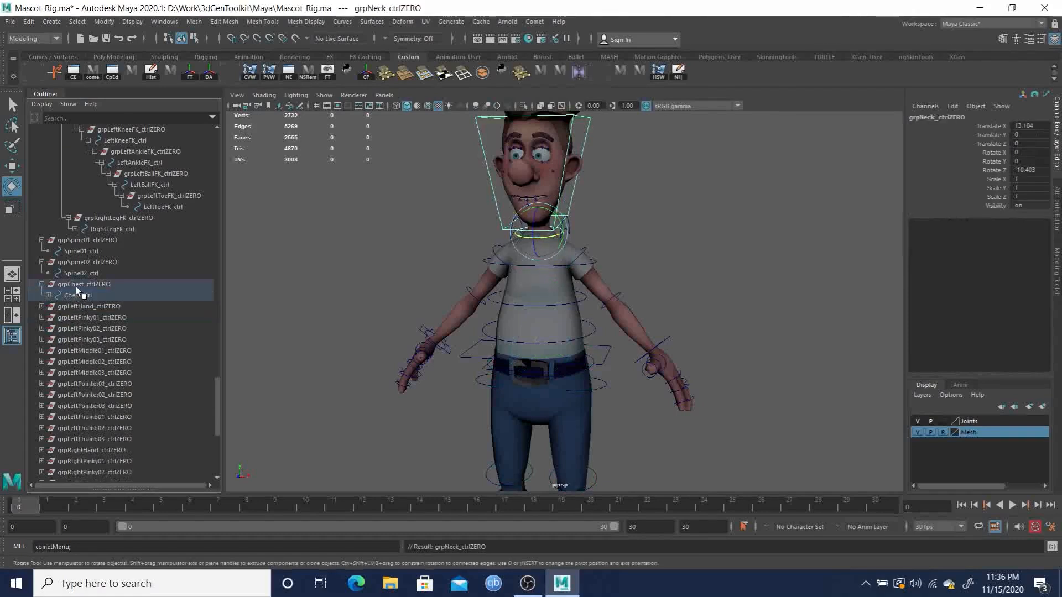
Step: Parent grpChest_ctrlZERO under Spine02_ctrl, and grpSpine02_ctrlZERO under Spine01_ctrl
{"action": "left_click", "coordinate": [109, 284]}
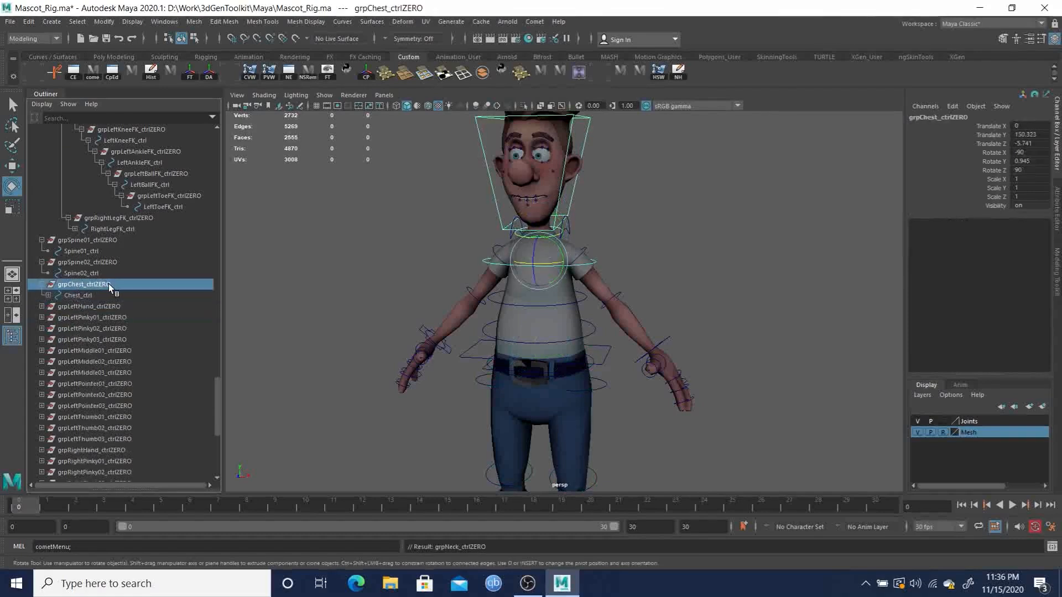
{"action": "left_click", "coordinate": [81, 274], "text": "ctrl"}
{"action": "key", "text": "p"}
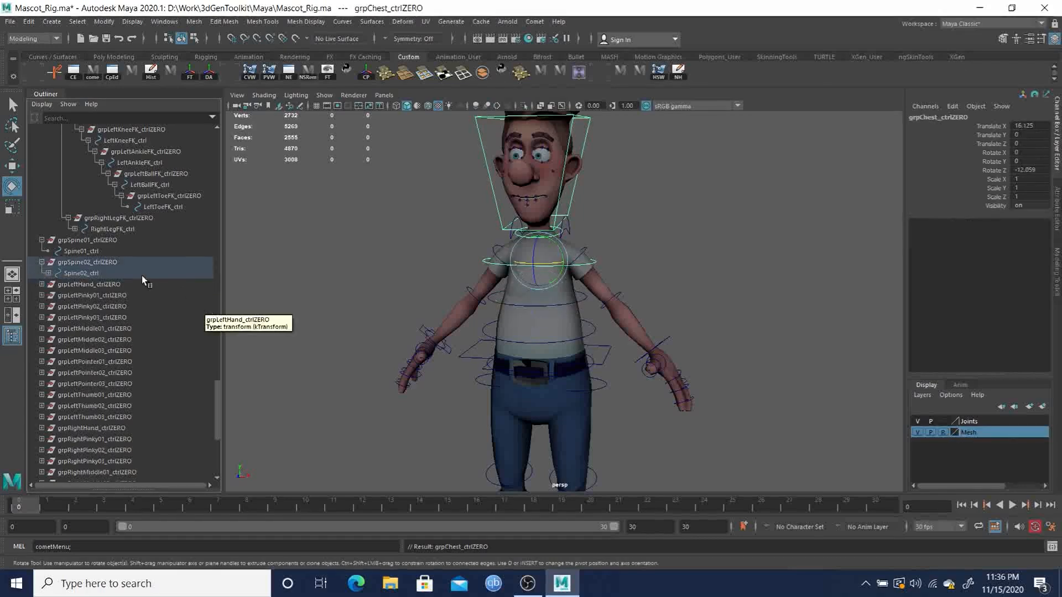
{"action": "left_click", "coordinate": [88, 261]}
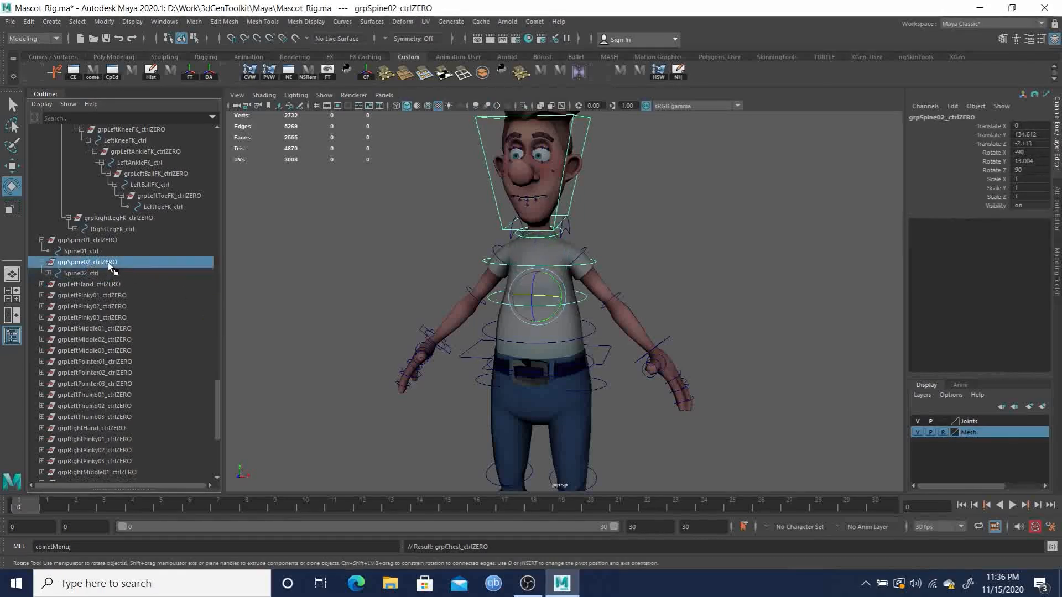
{"action": "left_click", "coordinate": [78, 251], "text": "ctrl"}
{"action": "key", "text": "p"}
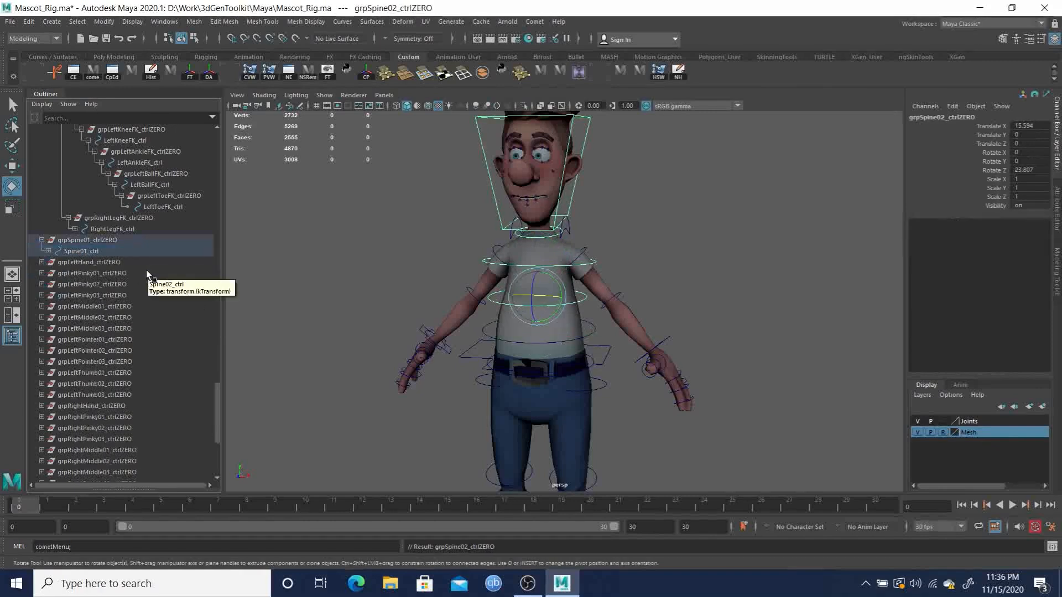
Step: Parent grpSpine01_ctrlZERO under Root_ctrl
{"action": "left_click", "coordinate": [83, 238]}
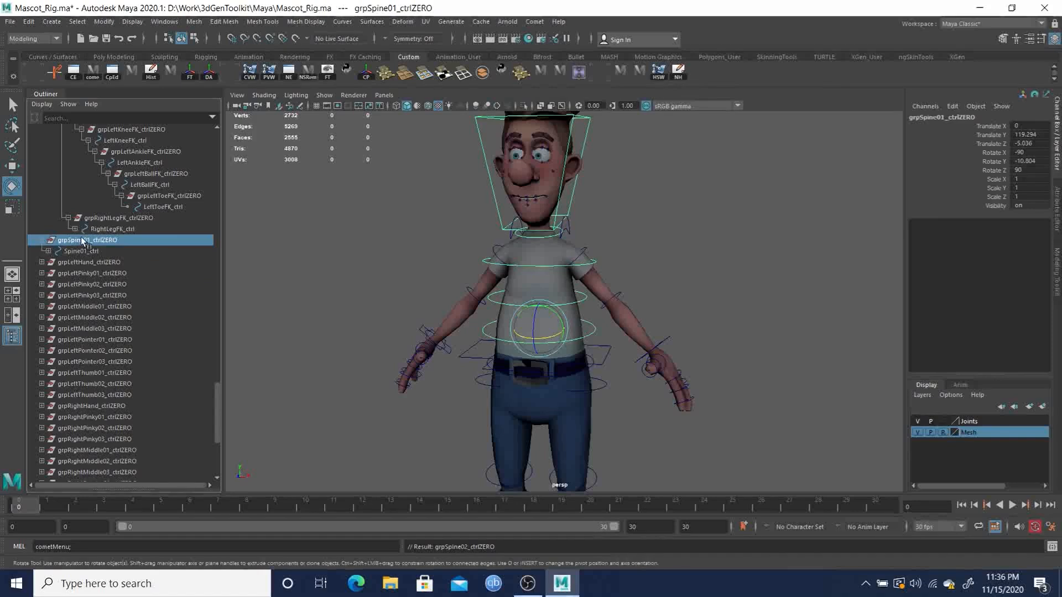
{"action": "scroll", "coordinate": [117, 343], "scroll_direction": "up", "scroll_amount": 5}
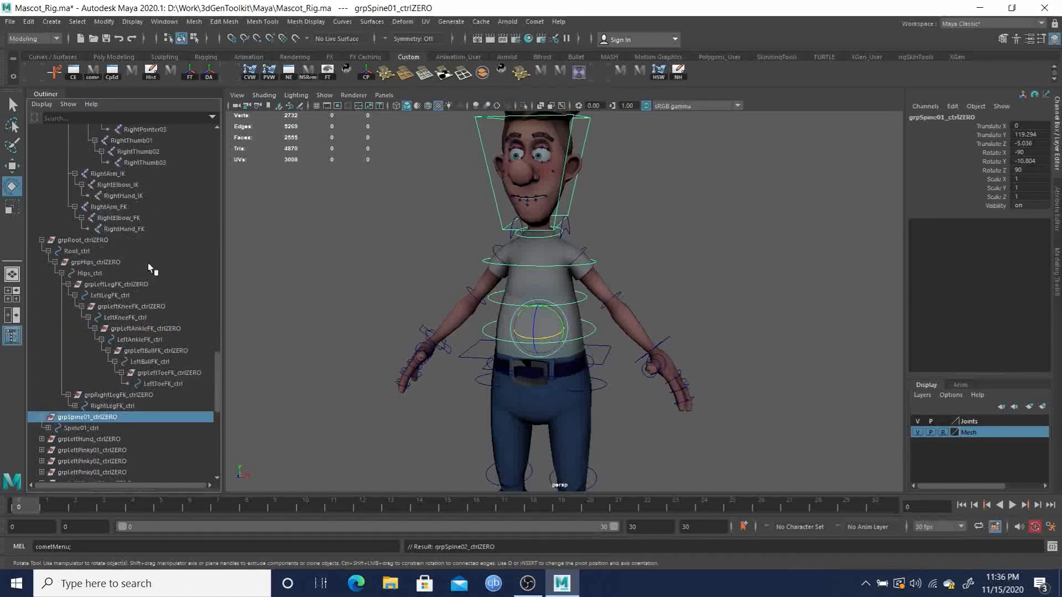
{"action": "left_click", "coordinate": [74, 252], "text": "ctrl"}
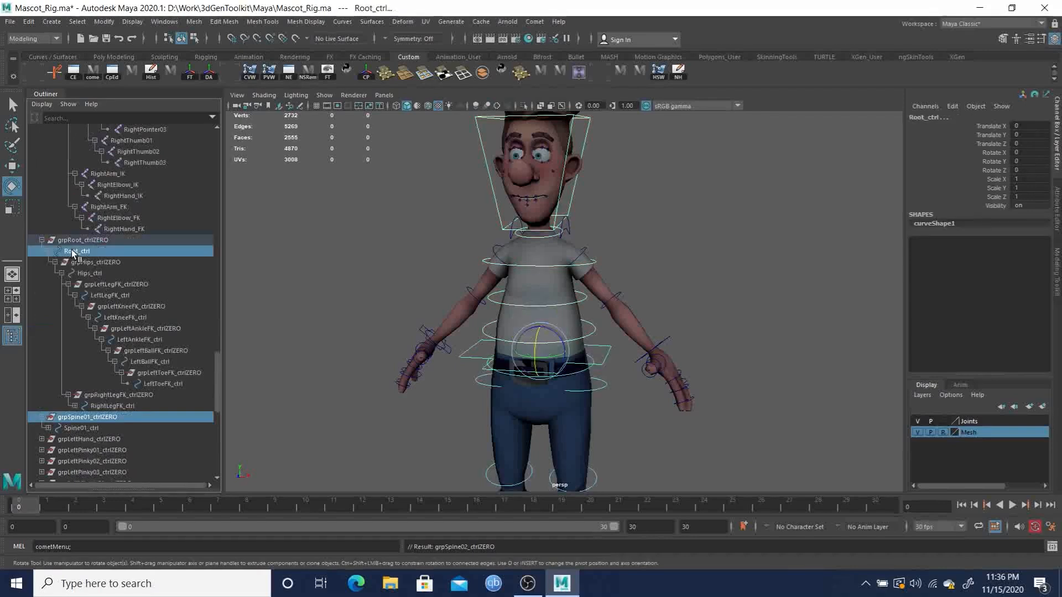
{"action": "key", "text": "p"}
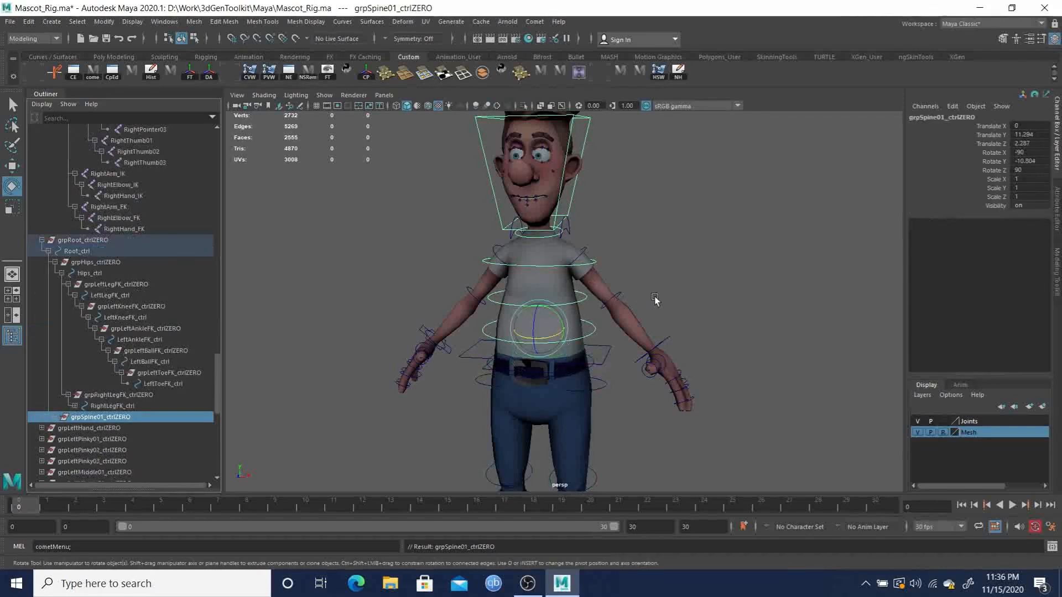
Step: Test the spine hierarchy by rotating Spine01_ctrl, and undo the rotation
{"action": "left_click", "coordinate": [597, 331]}
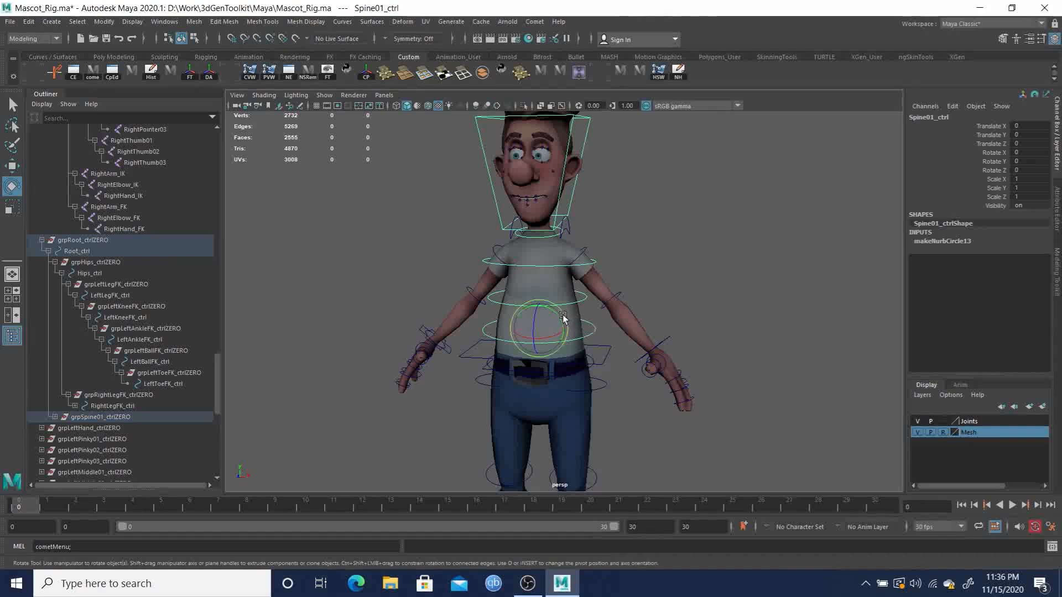
{"action": "left_click_drag", "start_coordinate": [557, 315], "coordinate": [584, 281]}
{"action": "left_click", "coordinate": [582, 296]}
{"action": "key", "text": "ctrl+z"}
{"action": "key", "text": "ctrl+z"}
{"action": "key", "text": "ctrl+z"}
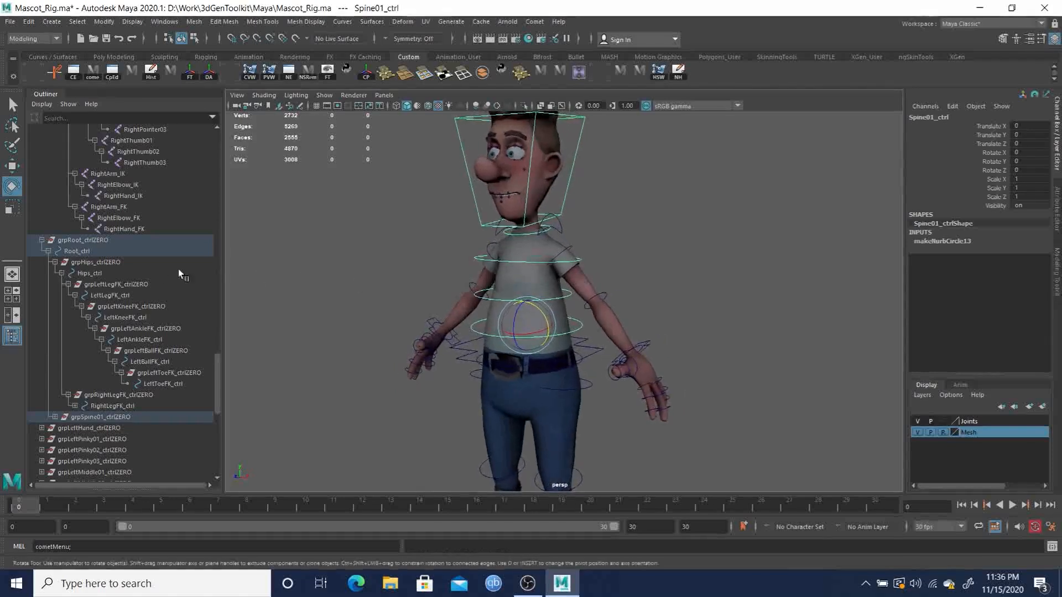
Step: Expand the grpSpine01_ctrlZERO hierarchy and select Spine01_ctrl, Spine02_ctrl, Chest_ctrl, Neck_ctrl and Head_ctrl together
{"action": "left_click", "coordinate": [55, 416]}
{"action": "scroll", "coordinate": [103, 393], "scroll_direction": "down", "scroll_amount": 5}
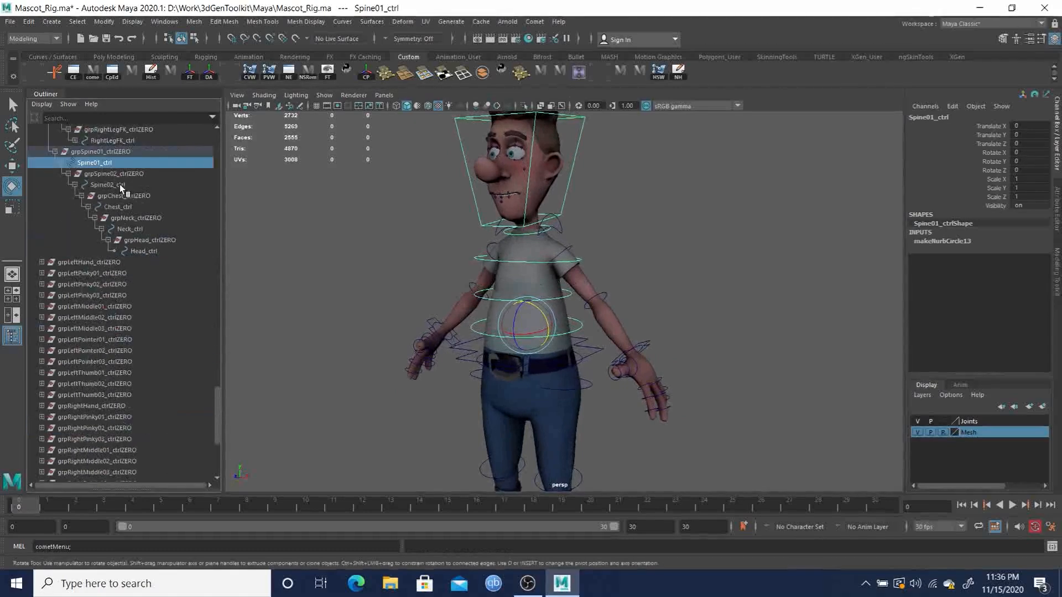
{"action": "left_click", "coordinate": [109, 187], "text": "ctrl"}
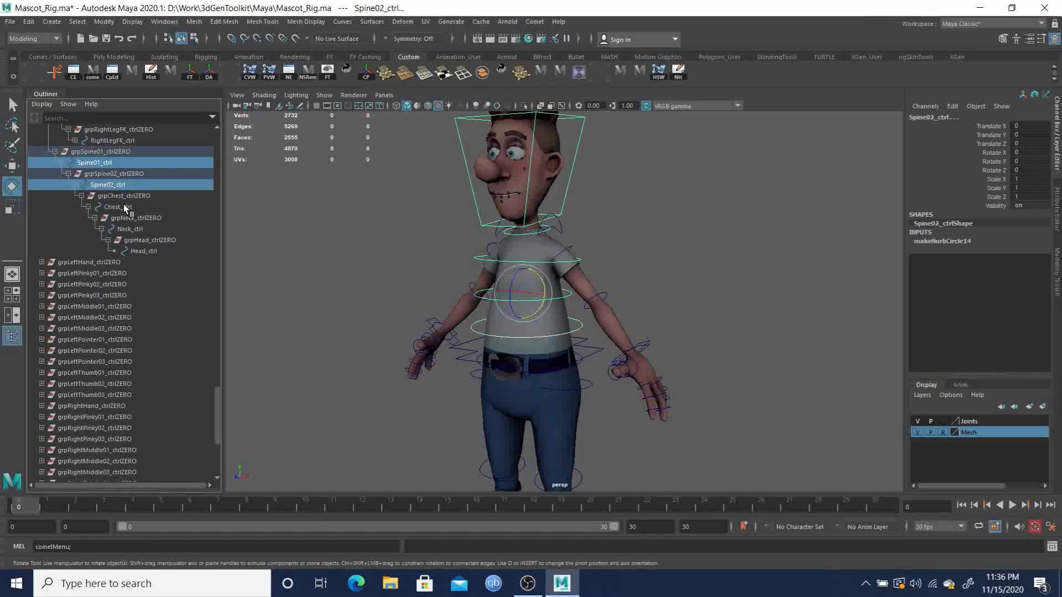
{"action": "left_click", "coordinate": [118, 207], "text": "ctrl"}
{"action": "left_click", "coordinate": [133, 228], "text": "ctrl"}
{"action": "left_click", "coordinate": [141, 251], "text": "ctrl"}
Step: Test-bend the torso, neck and head by rotating the selected controls from two views, undoing each rotation, and clear the selection
{"action": "mouse_move", "coordinate": [537, 207]}
{"action": "left_mouse_down"}
{"action": "mouse_move", "coordinate": [558, 198]}
{"action": "mouse_move", "coordinate": [547, 187]}
{"action": "mouse_move", "coordinate": [550, 205]}
{"action": "left_mouse_up"}
{"action": "key", "text": "ctrl+z"}
{"action": "left_click_drag", "start_coordinate": [497, 281], "coordinate": [438, 278], "text": "alt"}
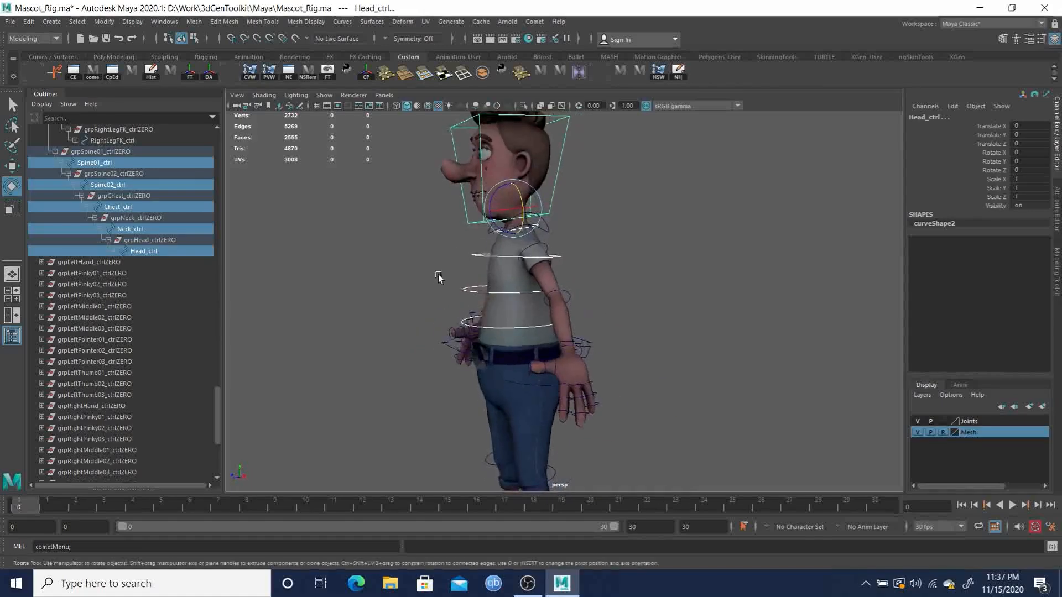
{"action": "left_click_drag", "start_coordinate": [493, 193], "coordinate": [488, 217]}
{"action": "key", "text": "ctrl+z"}
{"action": "left_click_drag", "start_coordinate": [465, 288], "coordinate": [504, 300], "text": "alt"}
{"action": "key", "text": "q"}
{"action": "left_click", "coordinate": [605, 244]}
{"action": "left_click_drag", "start_coordinate": [581, 267], "coordinate": [630, 277], "text": "alt"}
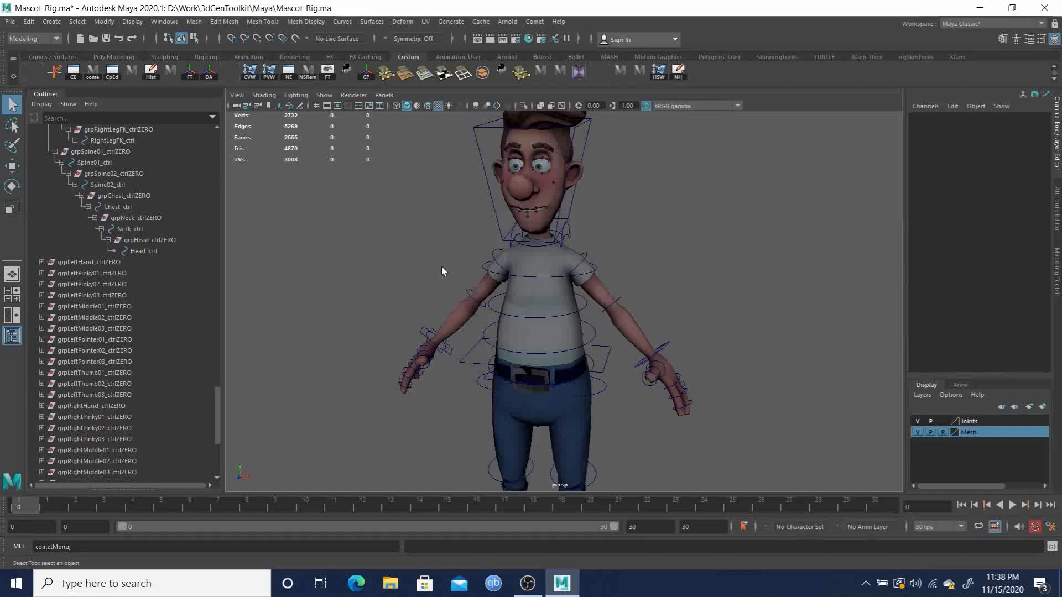
Step: Expand grpLeftHand_ctrlZERO and select LeftHand_ctrl to locate it at the character's left wrist
{"action": "left_click_drag", "start_coordinate": [683, 386], "coordinate": [656, 371], "text": "alt"}
{"action": "middle_click_drag", "start_coordinate": [655, 371], "coordinate": [675, 263], "text": "alt"}
{"action": "right_click_drag", "start_coordinate": [678, 266], "coordinate": [864, 384], "text": "alt"}
{"action": "right_click_drag", "start_coordinate": [788, 331], "coordinate": [561, 305], "text": "alt"}
{"action": "middle_click_drag", "start_coordinate": [664, 278], "coordinate": [622, 311], "text": "alt"}
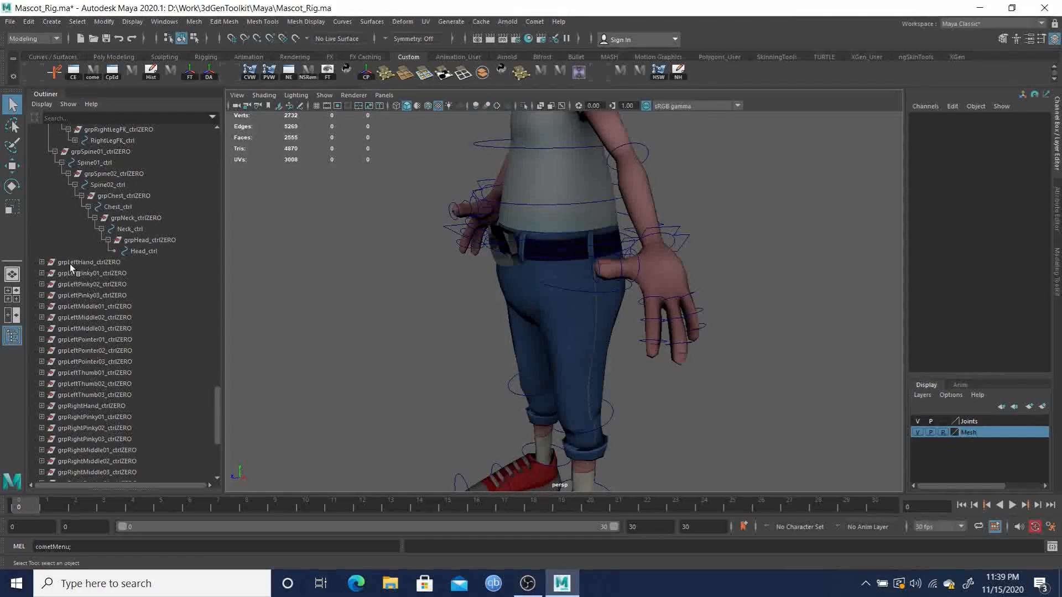
{"action": "left_click", "coordinate": [41, 262]}
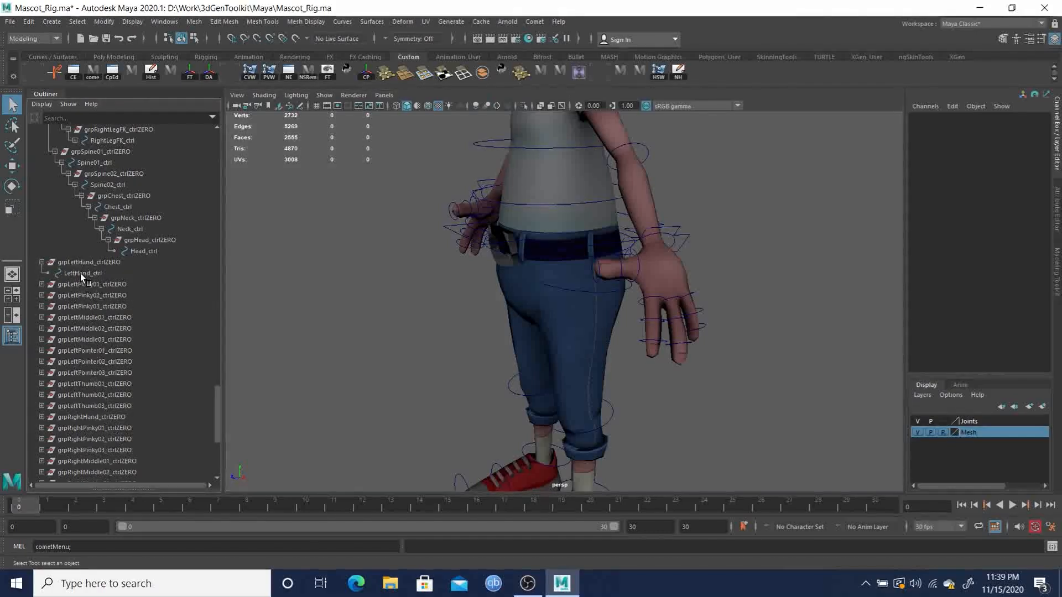
{"action": "left_click", "coordinate": [80, 273]}
{"action": "scroll", "coordinate": [684, 258], "scroll_direction": "up", "scroll_amount": 3}
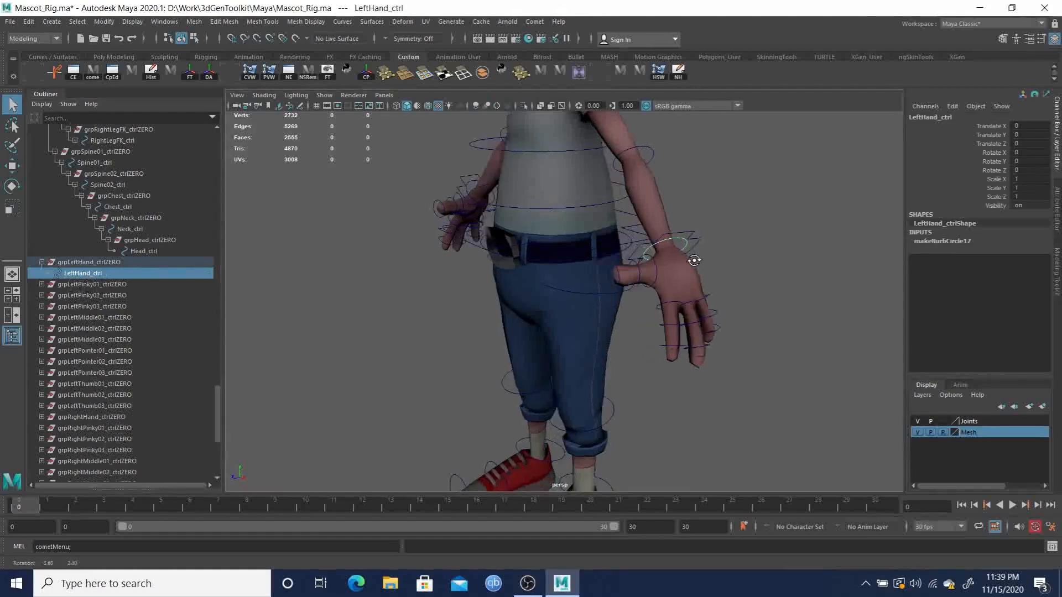
{"action": "middle_click_drag", "start_coordinate": [704, 277], "coordinate": [686, 282], "text": "alt"}
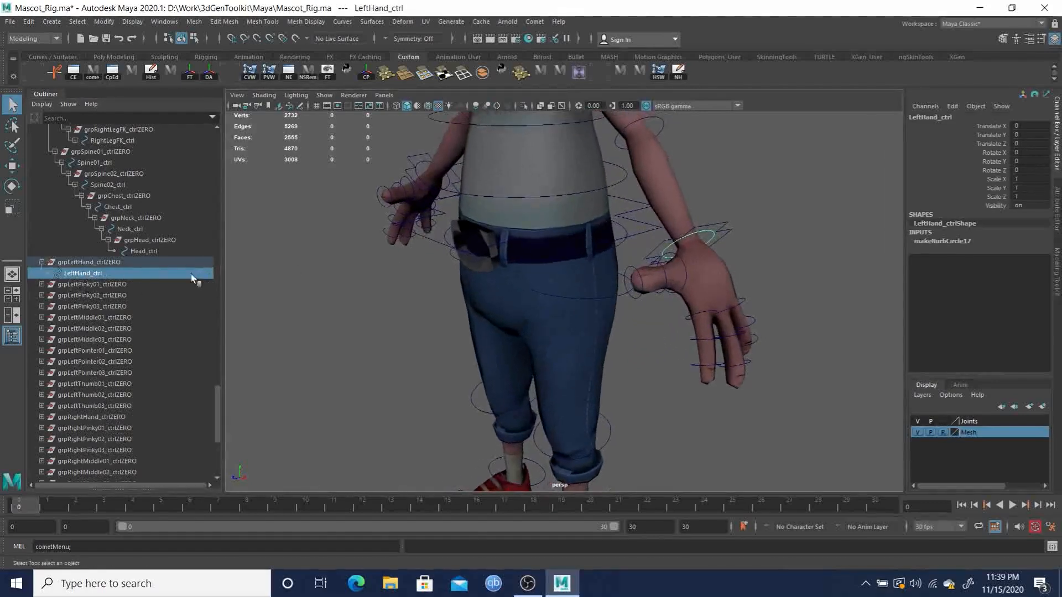
Step: Rename LeftHand_ctrl to LeftHandFK_ctrl
{"action": "left_click", "coordinate": [83, 274]}
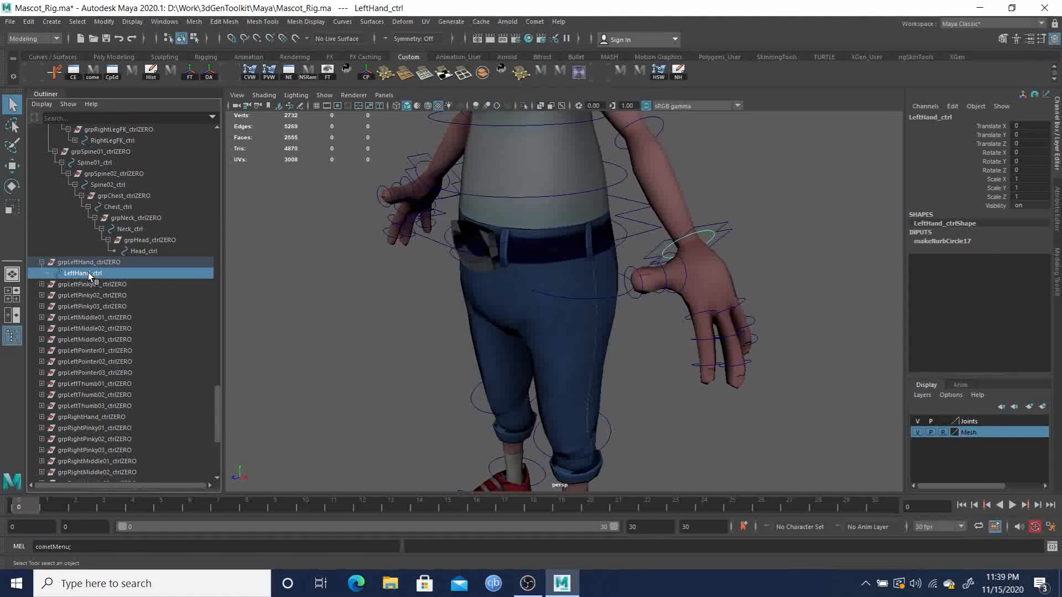
{"action": "double_click", "coordinate": [88, 273]}
{"action": "left_click", "coordinate": [82, 273]}
{"action": "type", "text": "FK"}
{"action": "key", "text": "Return"}
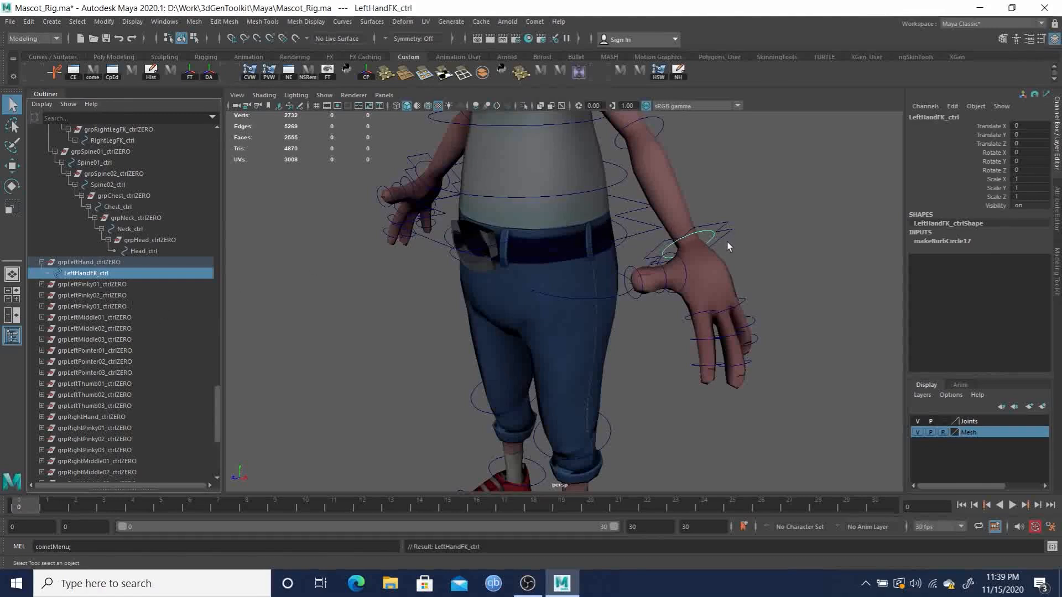
Step: Compare the two left wrist controls by selecting LeftHandIK_ctrl and LeftHandFK_ctrl in turn
{"action": "left_click_drag", "start_coordinate": [713, 218], "coordinate": [725, 226]}
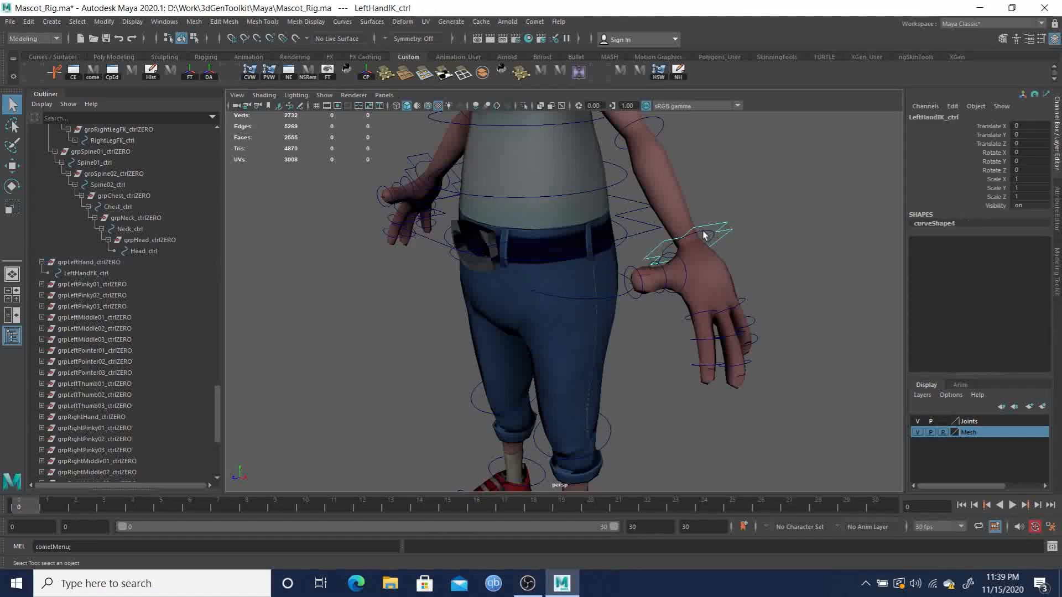
{"action": "left_click", "coordinate": [710, 237]}
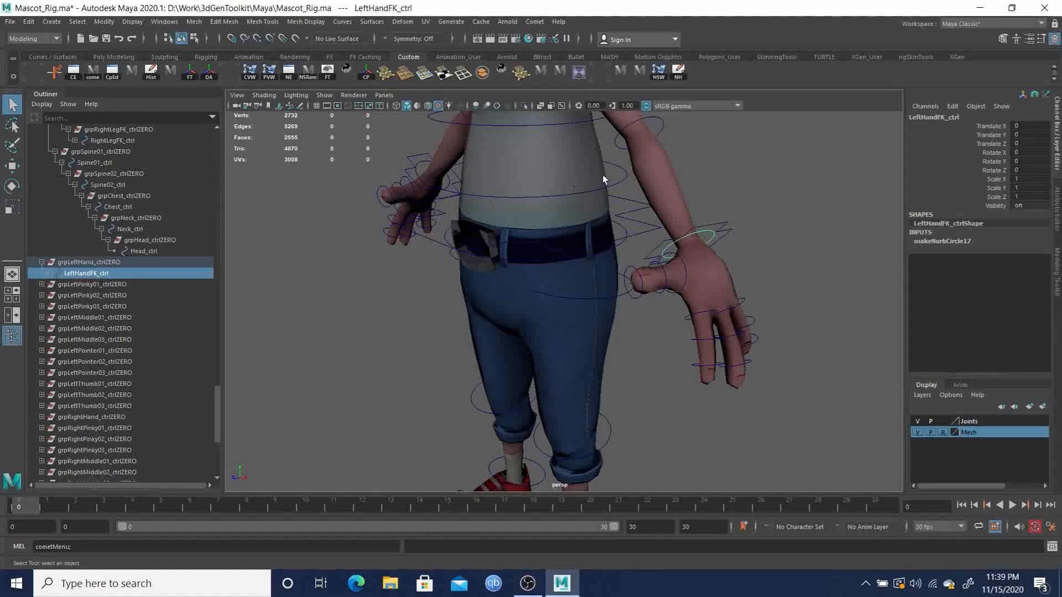
{"action": "middle_click_drag", "start_coordinate": [764, 286], "coordinate": [759, 269], "text": "alt"}
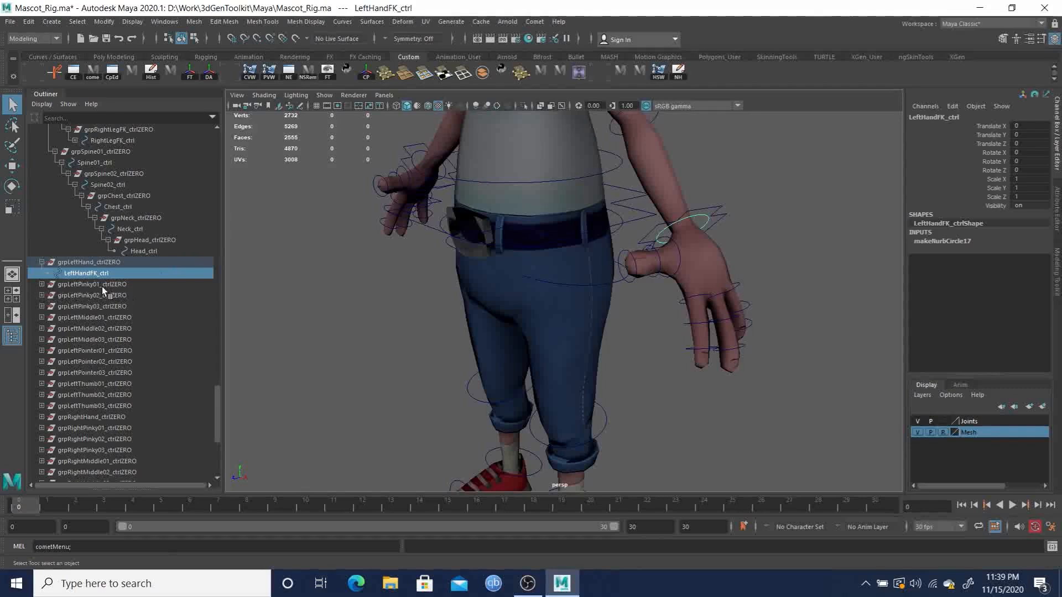
Step: Expand the three left pinky zero groups and parent grpLeftPinky03_ctrlZERO under LeftPinky02_ctrl
{"action": "mouse_move", "coordinate": [699, 264]}
{"action": "left_mouse_down", "text": "alt"}
{"action": "mouse_move", "coordinate": [711, 271]}
{"action": "mouse_move", "coordinate": [725, 255]}
{"action": "mouse_move", "coordinate": [739, 296]}
{"action": "mouse_move", "coordinate": [714, 299]}
{"action": "mouse_move", "coordinate": [707, 277]}
{"action": "left_mouse_up", "text": "alt"}
{"action": "right_click_drag", "start_coordinate": [709, 288], "coordinate": [765, 332], "text": "alt"}
{"action": "middle_click_drag", "start_coordinate": [765, 332], "coordinate": [711, 272], "text": "alt"}
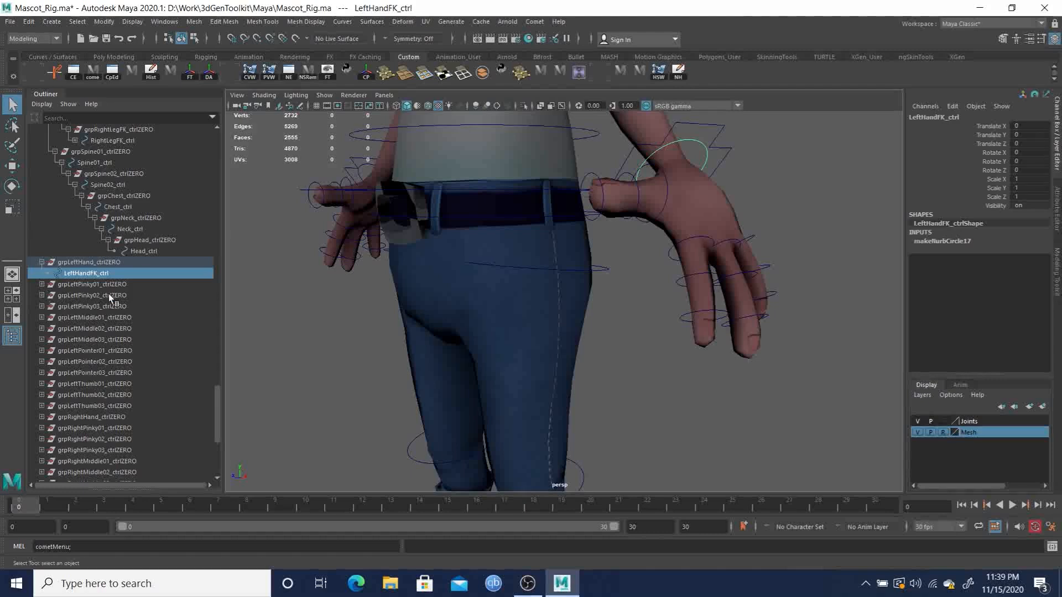
{"action": "left_click", "coordinate": [41, 285]}
{"action": "left_click", "coordinate": [41, 306]}
{"action": "left_click", "coordinate": [42, 329]}
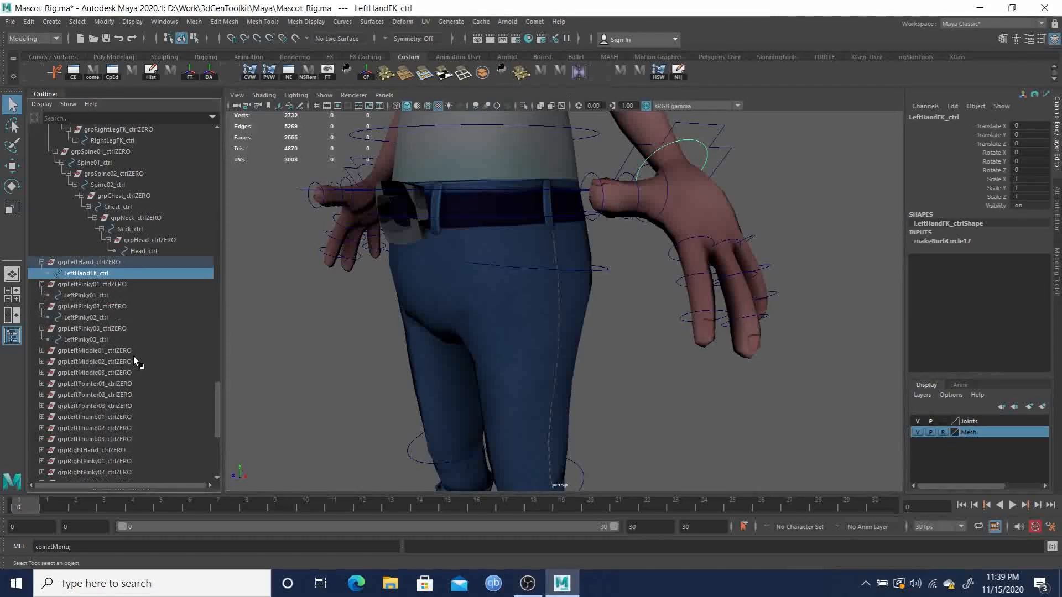
{"action": "left_click", "coordinate": [97, 330]}
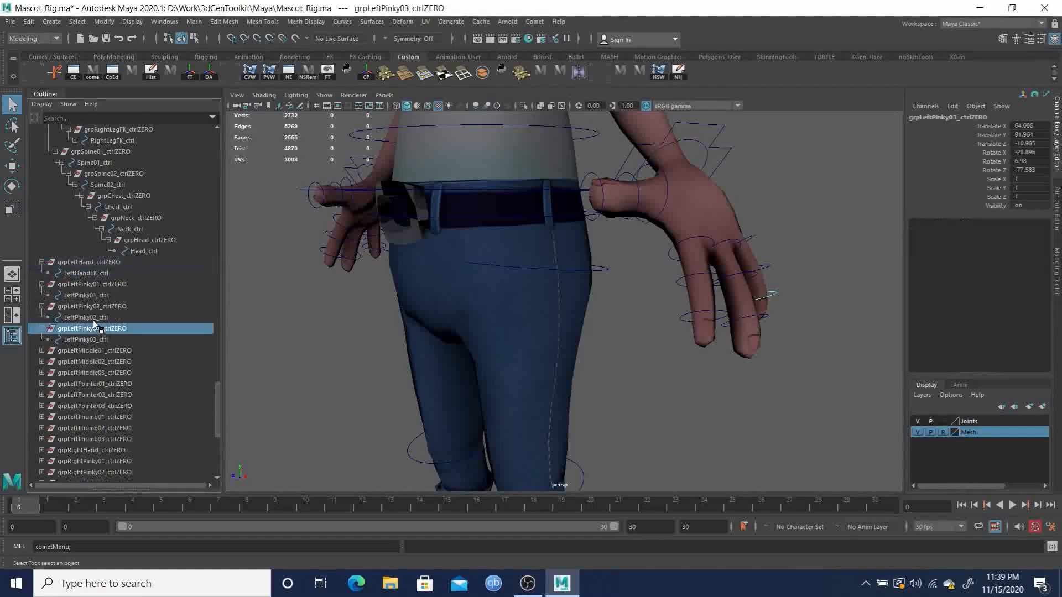
{"action": "left_click", "coordinate": [97, 317]}
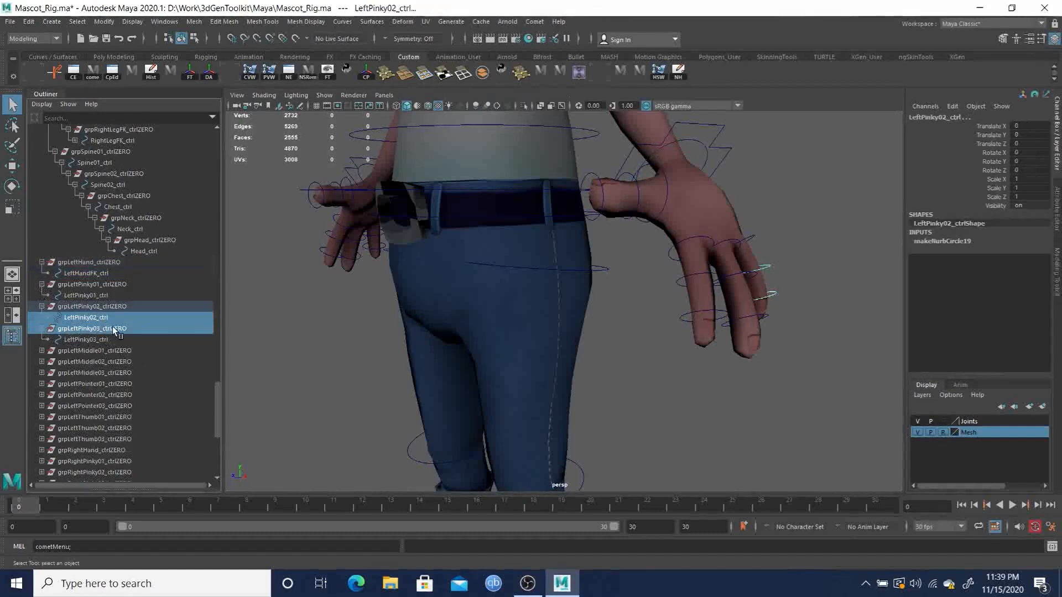
{"action": "key", "text": "p"}
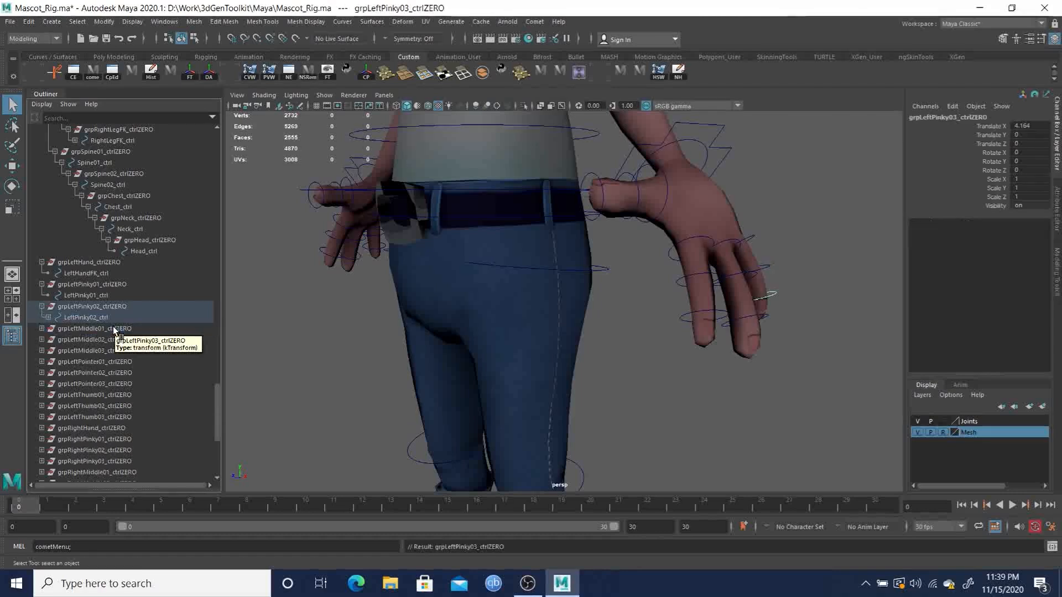
Step: Parent grpLeftPinky02_ctrlZERO under LeftPinky01_ctrl and collapse the finished pinky chain
{"action": "left_click", "coordinate": [96, 304]}
{"action": "left_click", "coordinate": [93, 294], "text": "ctrl"}
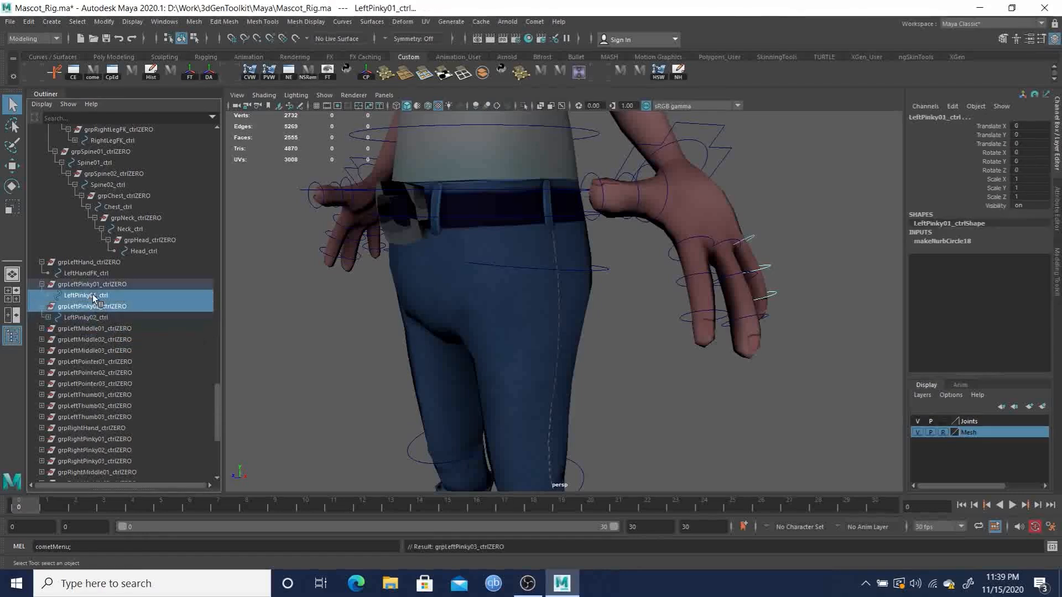
{"action": "key", "text": "p"}
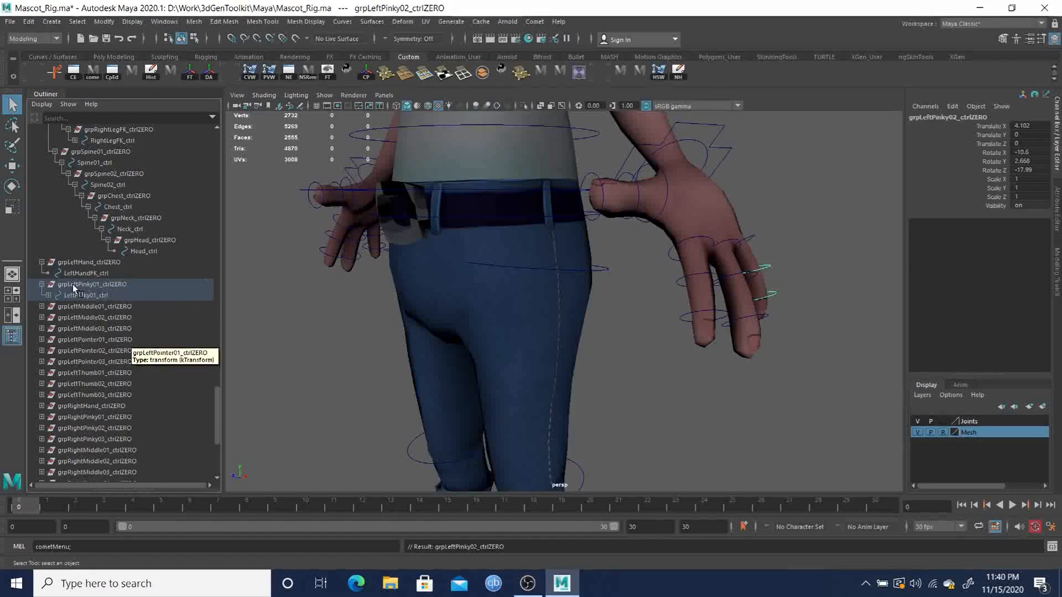
{"action": "left_click", "coordinate": [42, 284]}
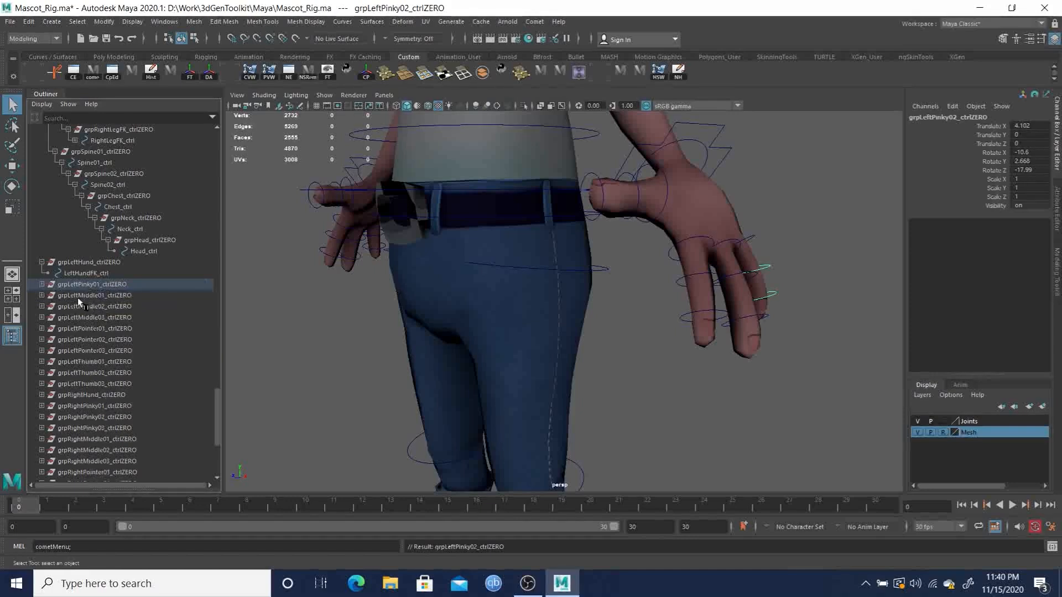
Step: Expand the three left middle finger zero groups and parent grpLeftMiddle03_ctrlZERO under LeftMiddle02_ctrl
{"action": "left_click", "coordinate": [42, 295]}
{"action": "left_click", "coordinate": [42, 317]}
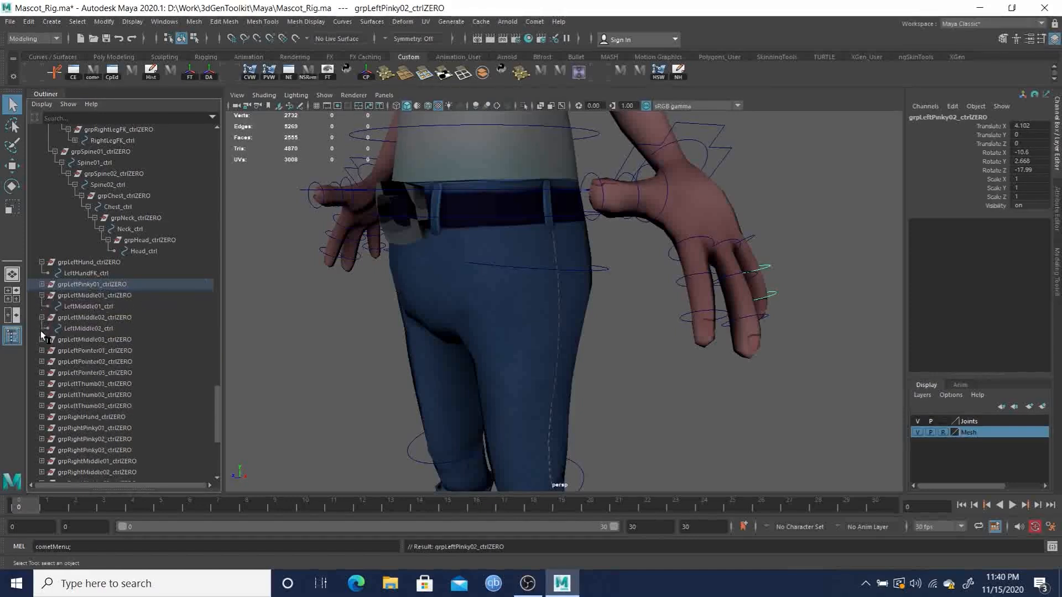
{"action": "left_click", "coordinate": [41, 339]}
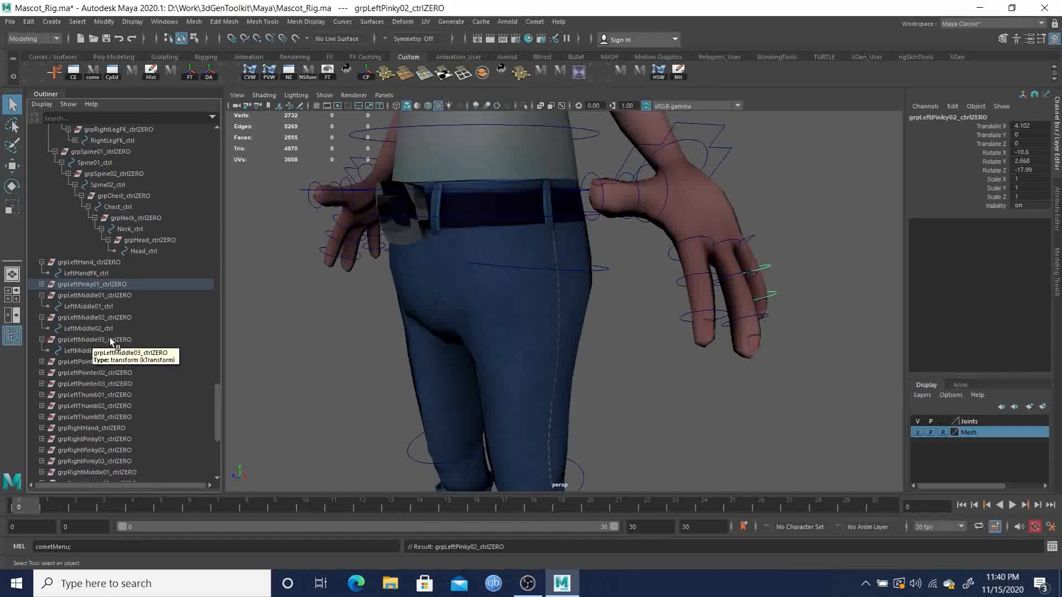
{"action": "left_click", "coordinate": [91, 340]}
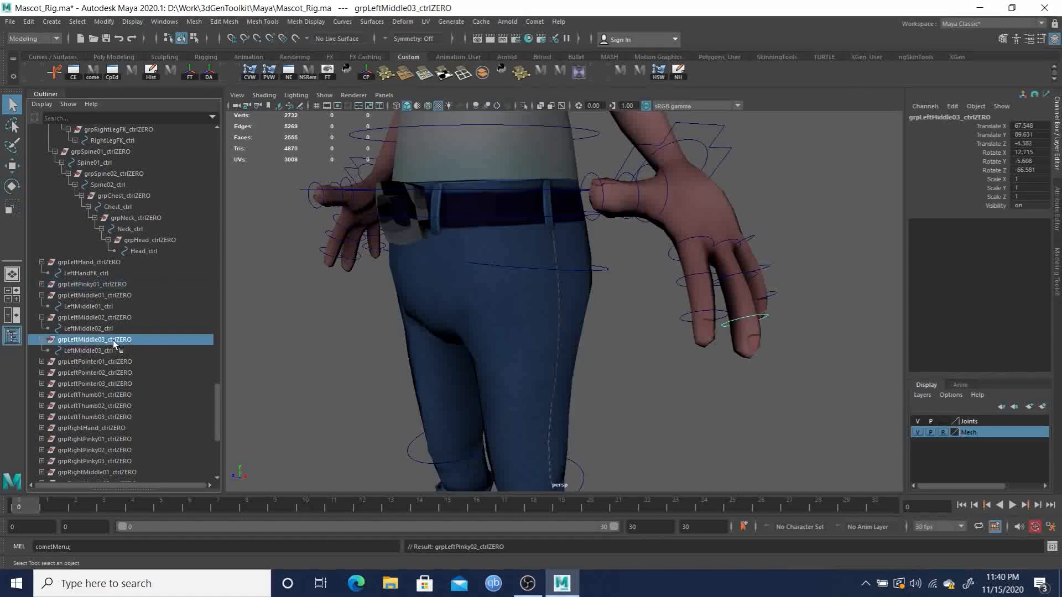
{"action": "left_click", "coordinate": [92, 329], "text": "ctrl"}
{"action": "key", "text": "p"}
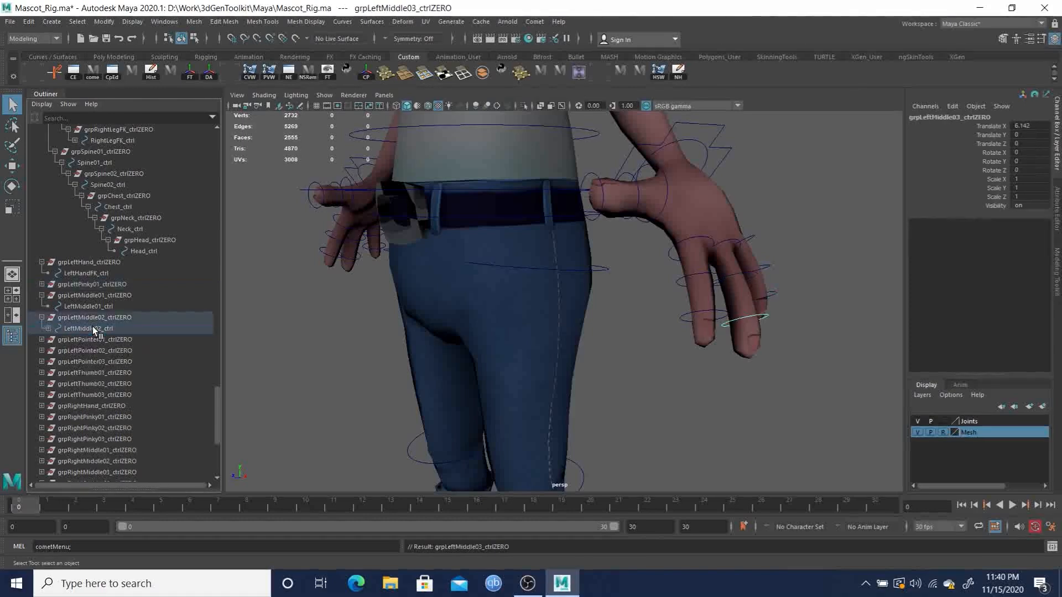
Step: Parent grpLeftMiddle02_ctrlZERO under LeftMiddle01_ctrl and collapse the finished middle finger chain
{"action": "left_click", "coordinate": [96, 318]}
{"action": "left_click", "coordinate": [95, 306], "text": "ctrl"}
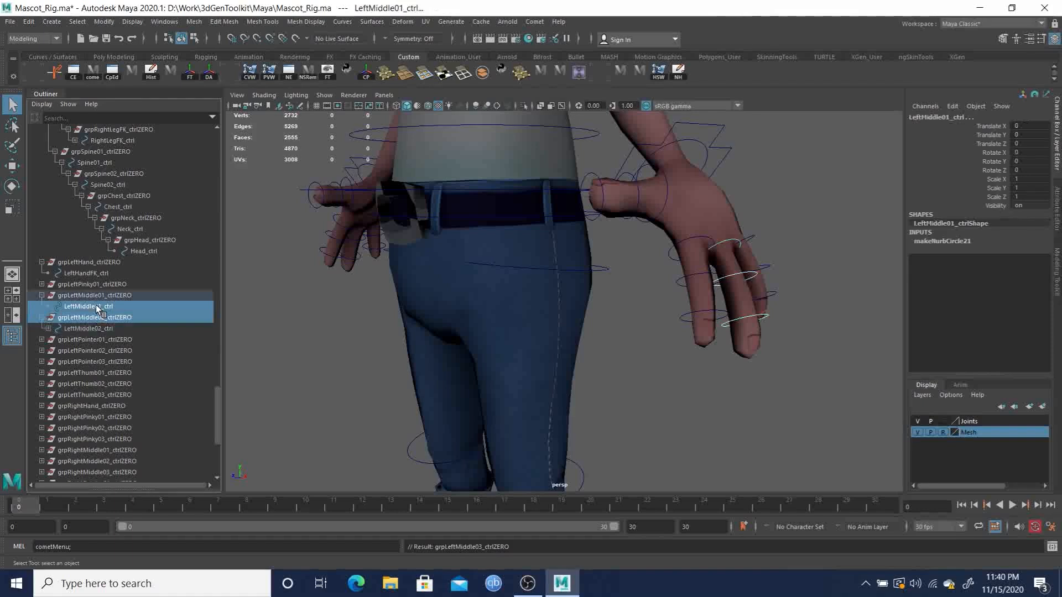
{"action": "key", "text": "p"}
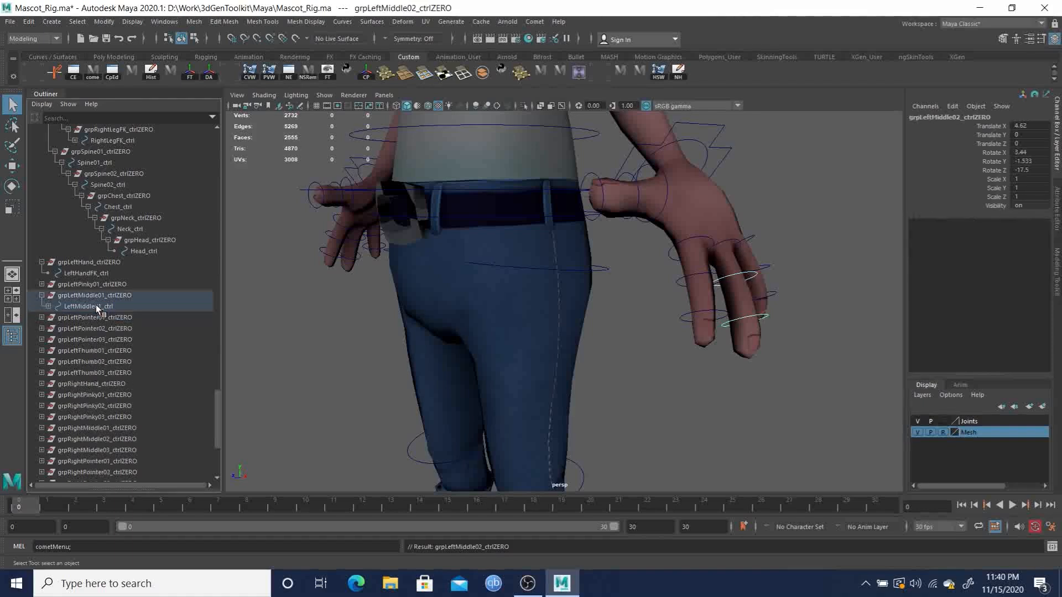
{"action": "left_click", "coordinate": [41, 295]}
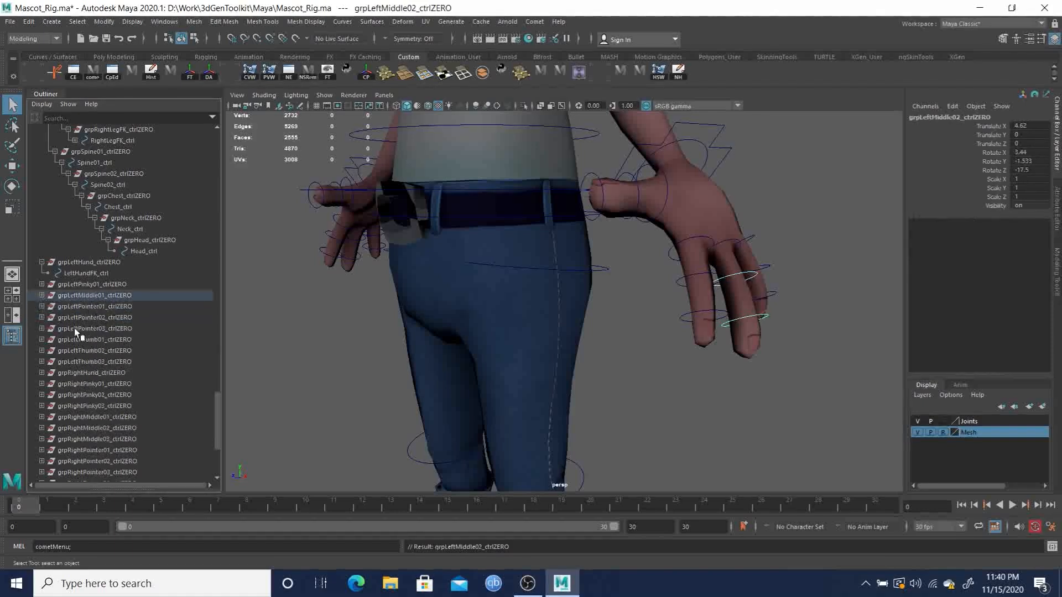
Step: Expand the three left pointer finger zero groups and parent grpLeftPointer03_ctrlZERO under LeftPointer02_ctrl
{"action": "left_click", "coordinate": [42, 306]}
{"action": "left_click", "coordinate": [42, 318]}
{"action": "left_click", "coordinate": [41, 351]}
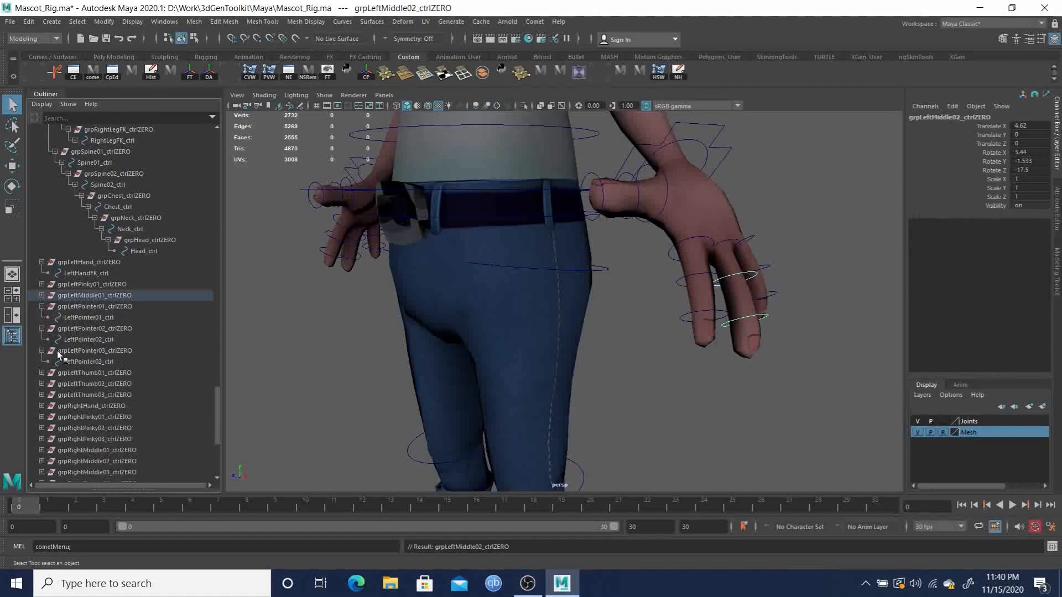
{"action": "left_click", "coordinate": [110, 352]}
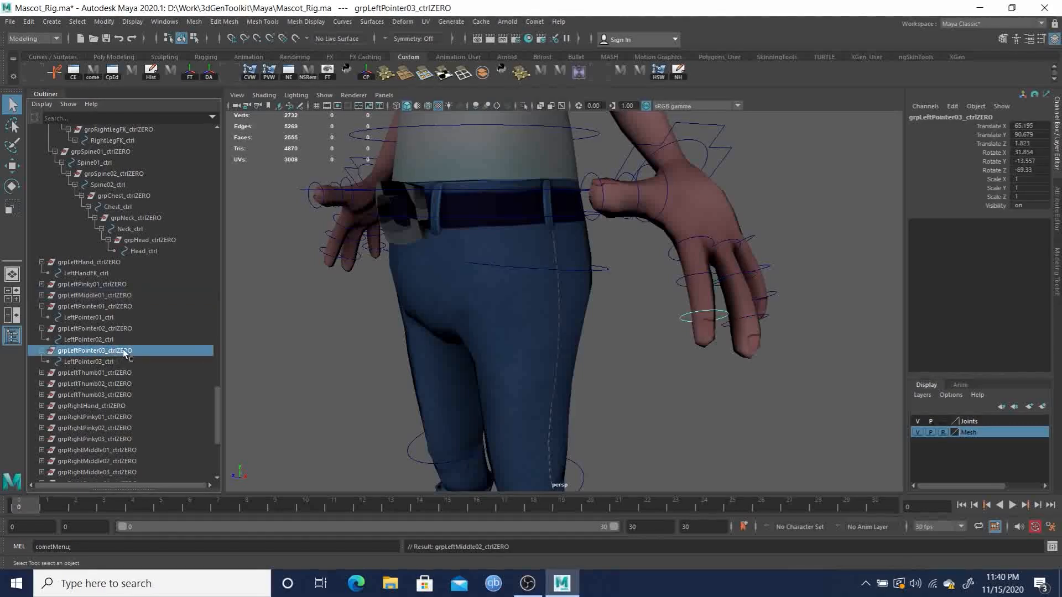
{"action": "left_click", "coordinate": [120, 340], "text": "ctrl"}
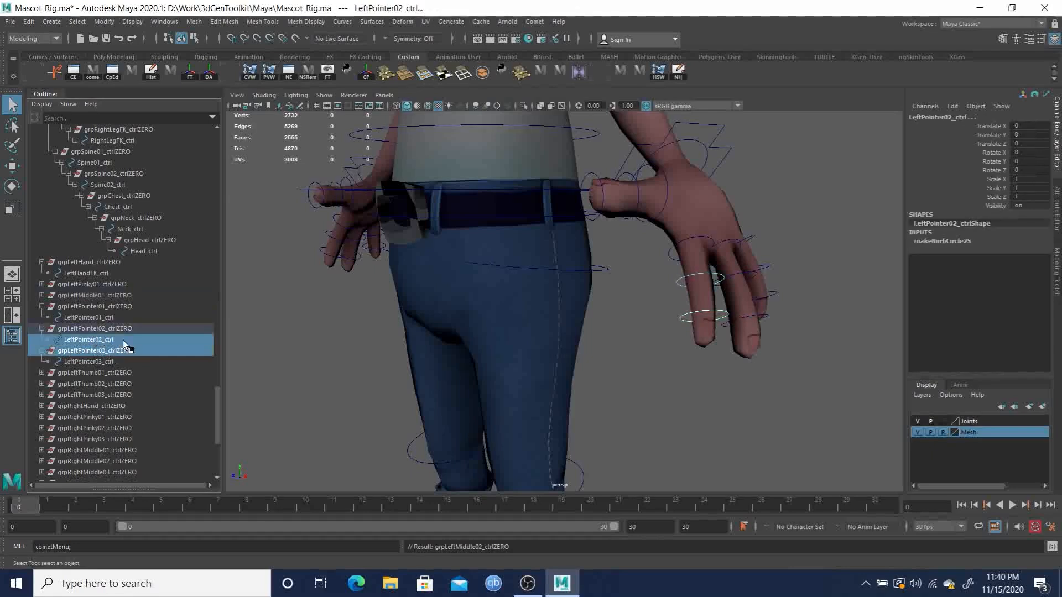
{"action": "key", "text": "p"}
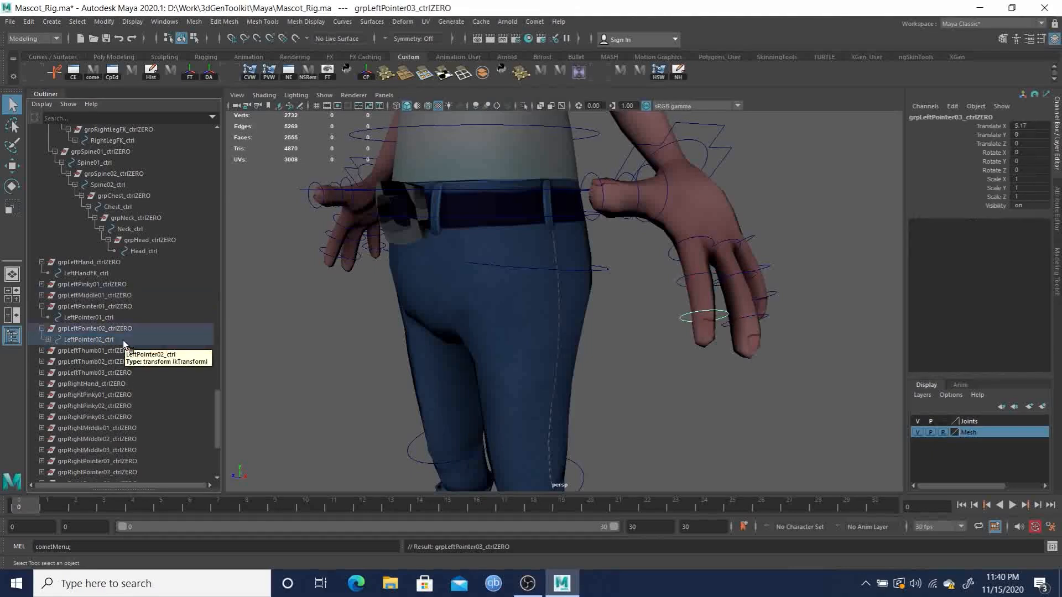
Step: Parent grpLeftPointer02_ctrlZERO under LeftPointer01_ctrl and collapse the finished pointer finger chain
{"action": "left_click", "coordinate": [118, 328]}
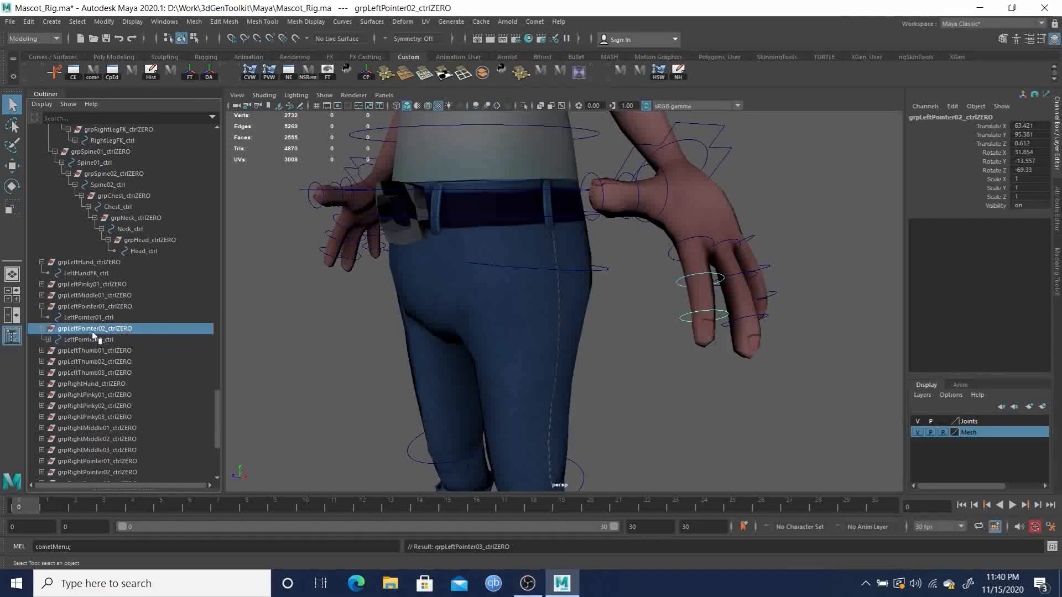
{"action": "left_click", "coordinate": [97, 318], "text": "ctrl"}
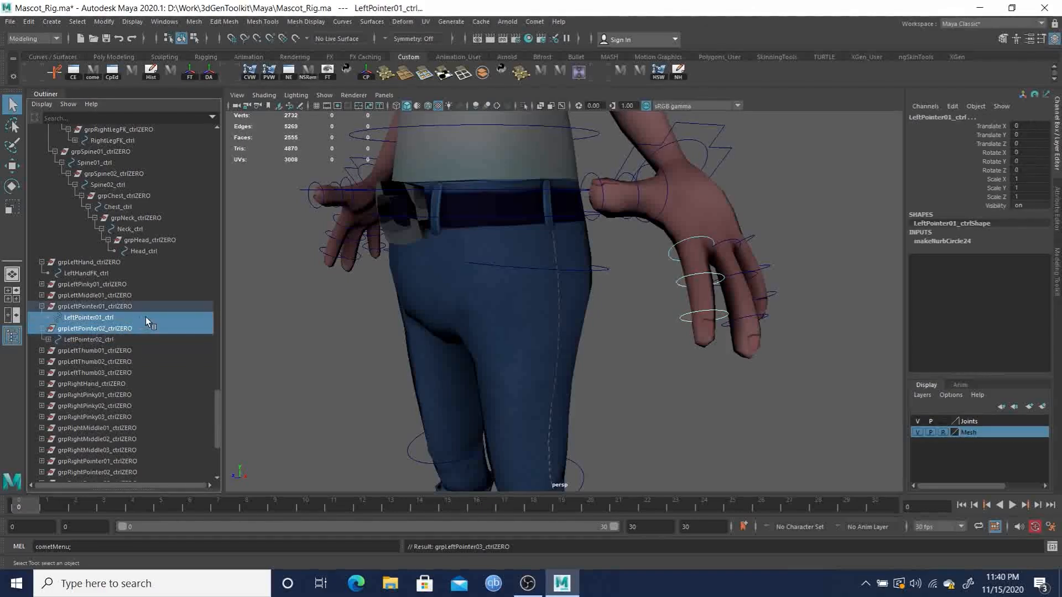
{"action": "key", "text": "p"}
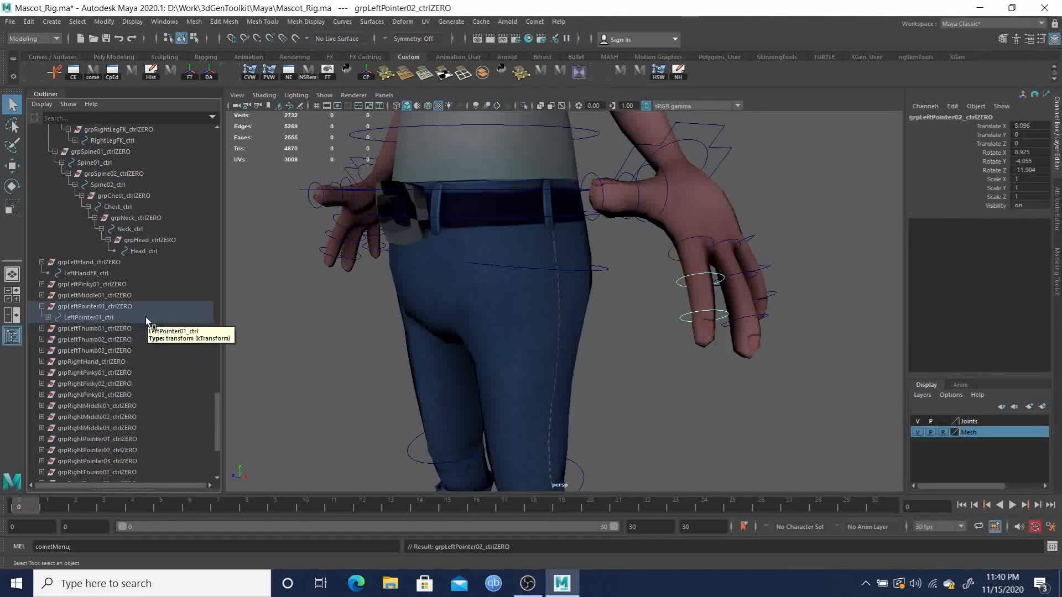
{"action": "left_click", "coordinate": [42, 307]}
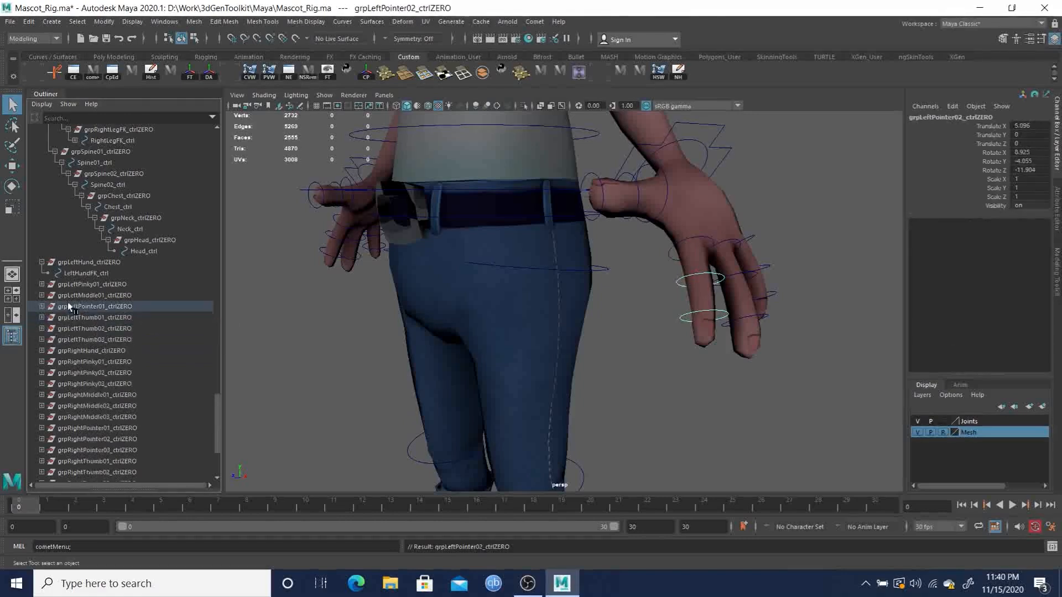
Step: Expand the left pinky hierarchy, test-bend the finger by rotating its three controls together, and undo the rotation
{"action": "left_click", "coordinate": [91, 283]}
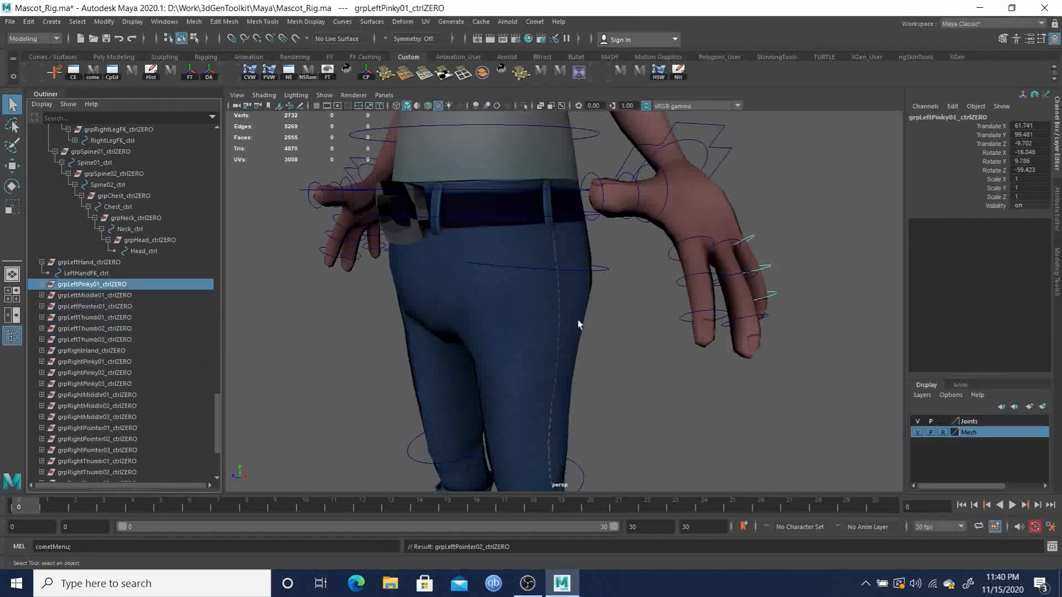
{"action": "left_click", "coordinate": [41, 284], "text": "shift"}
{"action": "left_click", "coordinate": [85, 295]}
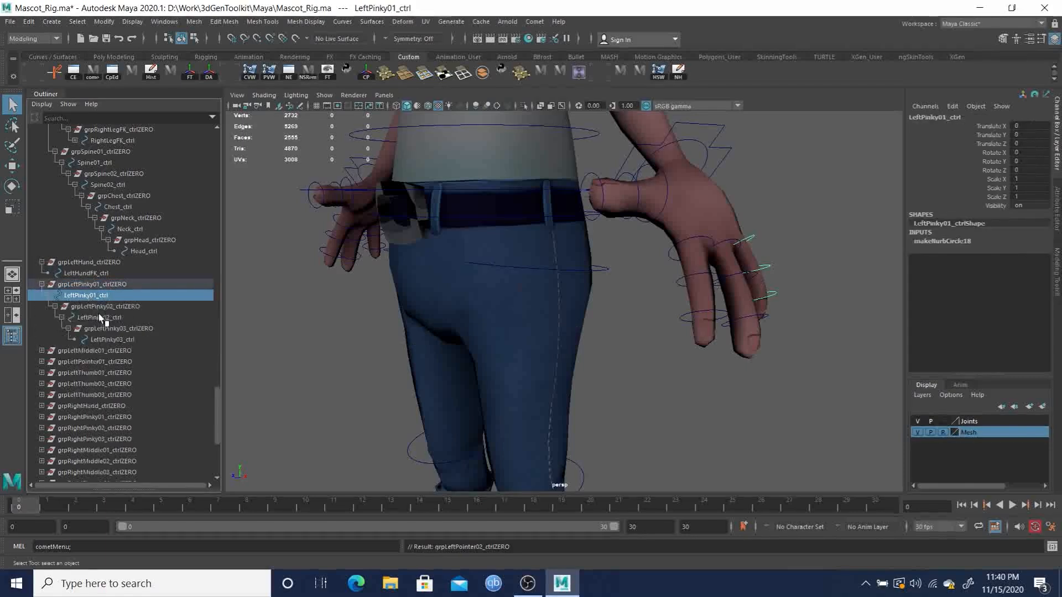
{"action": "left_click", "coordinate": [98, 317], "text": "ctrl"}
{"action": "left_click", "coordinate": [149, 339], "text": "ctrl"}
{"action": "key", "text": "e"}
{"action": "left_click_drag", "start_coordinate": [788, 287], "coordinate": [761, 270]}
{"action": "left_click_drag", "start_coordinate": [810, 342], "coordinate": [741, 343], "text": "alt"}
{"action": "middle_click_drag", "start_coordinate": [681, 339], "coordinate": [630, 377]}
{"action": "left_click_drag", "start_coordinate": [630, 377], "coordinate": [525, 347], "text": "alt"}
{"action": "key", "text": "ctrl+z"}
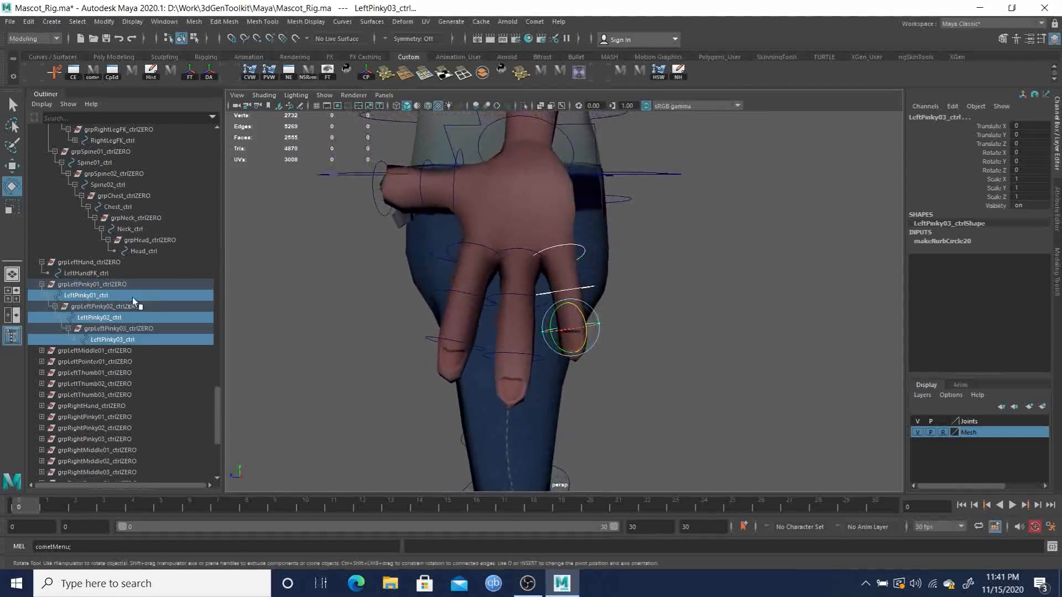
Step: Examine the rotation axes of the three left pinky controls and grpLeftPinky01_ctrlZERO by selecting each in turn
{"action": "left_click", "coordinate": [108, 295]}
{"action": "left_click_drag", "start_coordinate": [606, 279], "coordinate": [577, 287], "text": "alt"}
{"action": "scroll", "coordinate": [514, 316], "scroll_direction": "up", "scroll_amount": 2}
{"action": "left_click_drag", "start_coordinate": [514, 316], "coordinate": [523, 290], "text": "alt"}
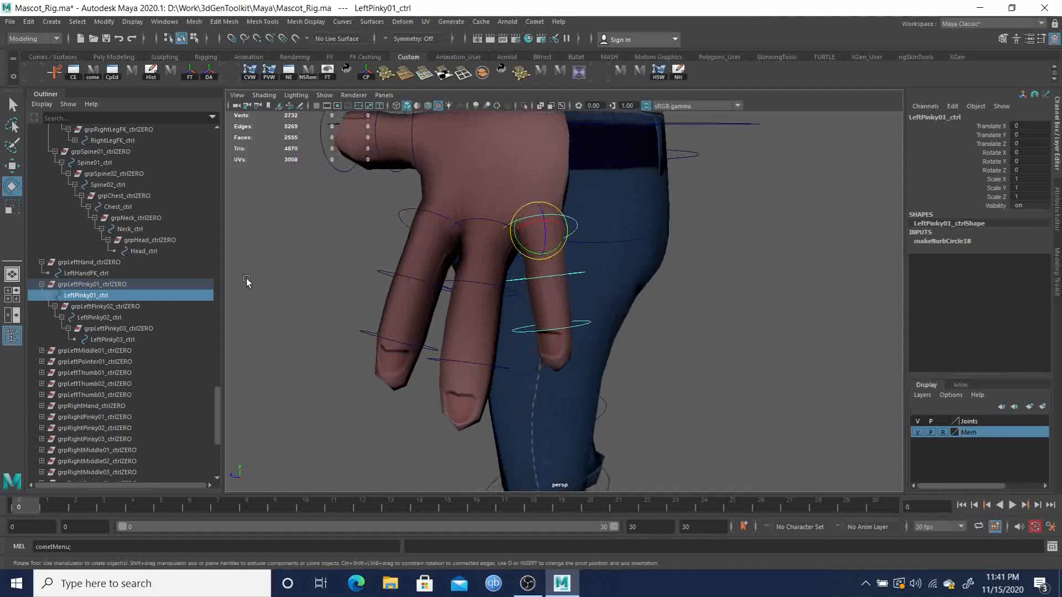
{"action": "left_click", "coordinate": [104, 315]}
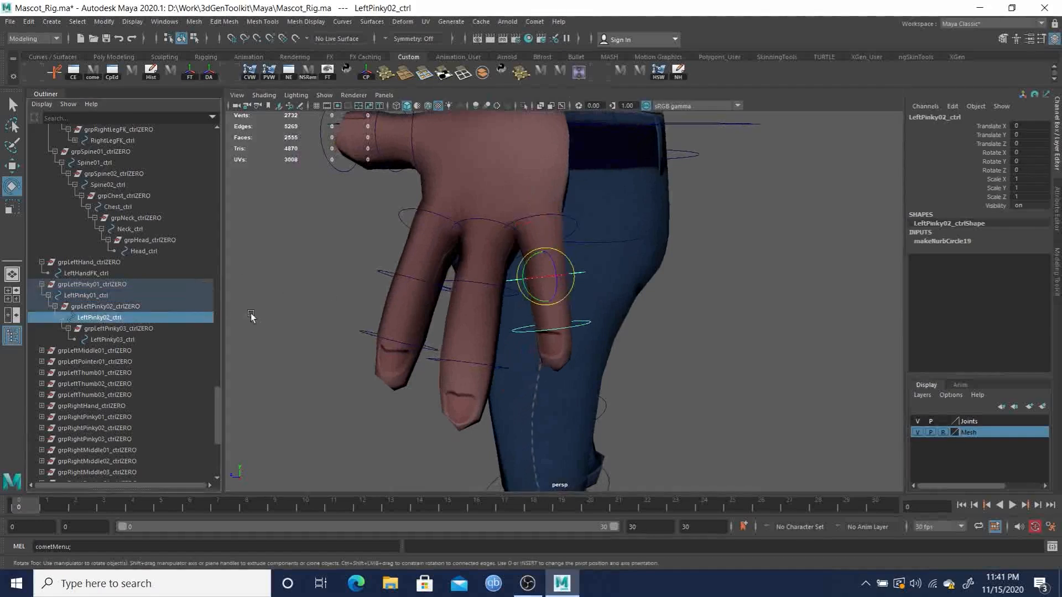
{"action": "left_click", "coordinate": [110, 339]}
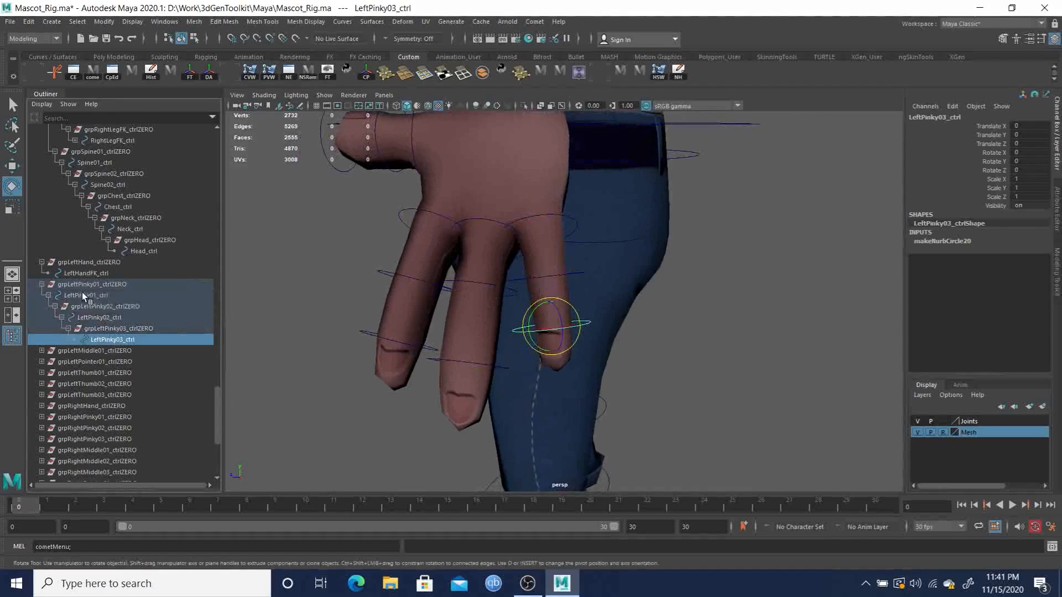
{"action": "left_click", "coordinate": [98, 284]}
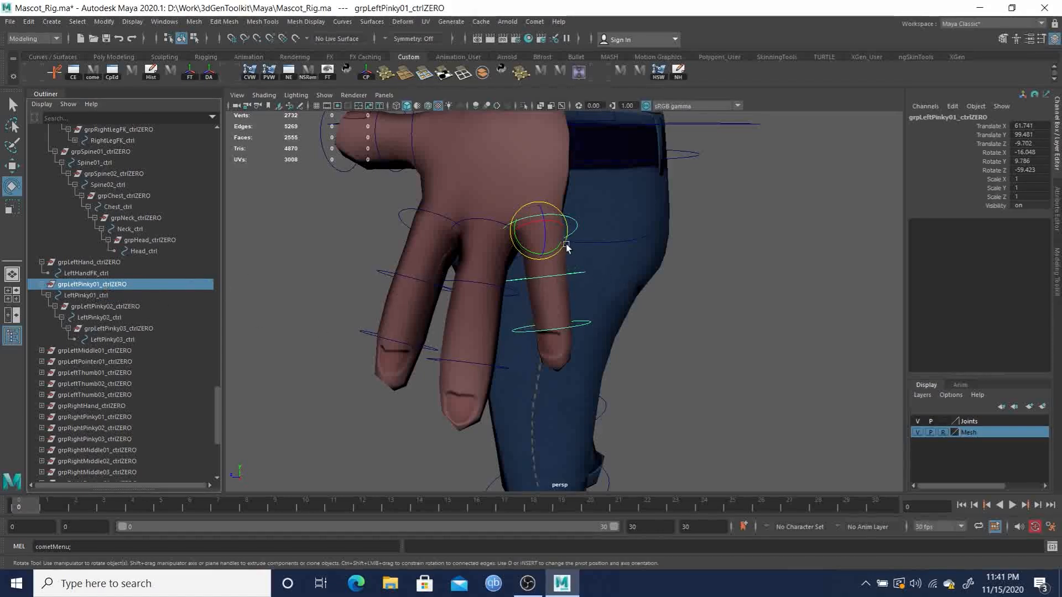
{"action": "left_click_drag", "start_coordinate": [567, 247], "coordinate": [614, 262], "text": "alt"}
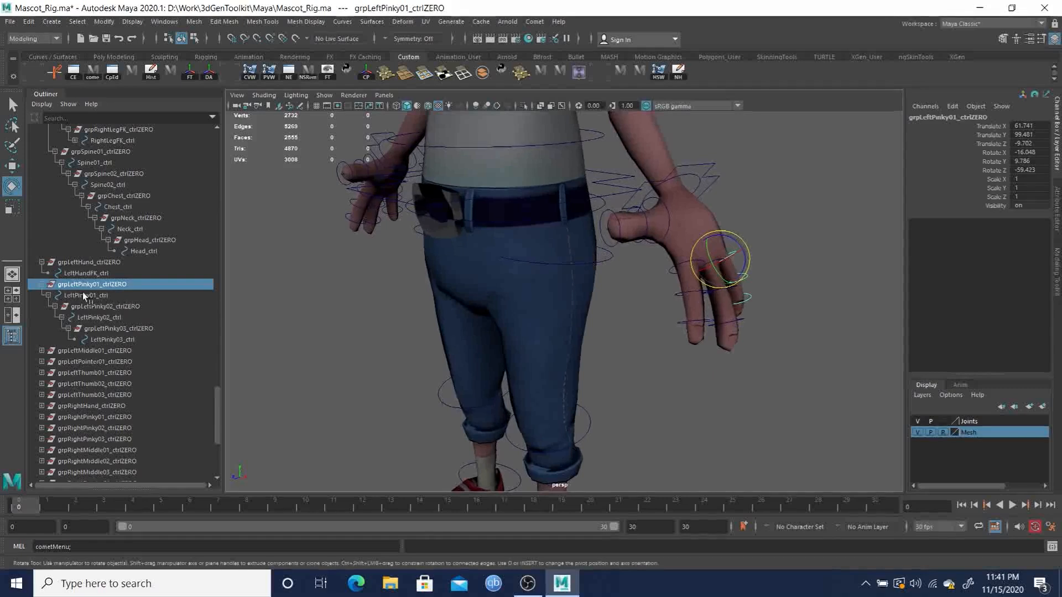
Step: Switch the viewport to wireframe and hide the Mesh layer to expose the left hand's joints and controls
{"action": "left_click_drag", "start_coordinate": [740, 228], "coordinate": [616, 248], "text": "alt"}
{"action": "right_click_drag", "start_coordinate": [616, 248], "coordinate": [597, 326], "text": "alt"}
{"action": "left_click_drag", "start_coordinate": [536, 253], "coordinate": [539, 273]}
{"action": "left_click_drag", "start_coordinate": [645, 228], "coordinate": [524, 247], "text": "alt"}
{"action": "middle_click_drag", "start_coordinate": [524, 247], "coordinate": [519, 284], "text": "alt"}
{"action": "right_click_drag", "start_coordinate": [433, 222], "coordinate": [451, 257], "text": "alt"}
{"action": "left_click_drag", "start_coordinate": [451, 258], "coordinate": [526, 264], "text": "alt"}
{"action": "key", "text": "4"}
{"action": "left_click", "coordinate": [918, 432]}
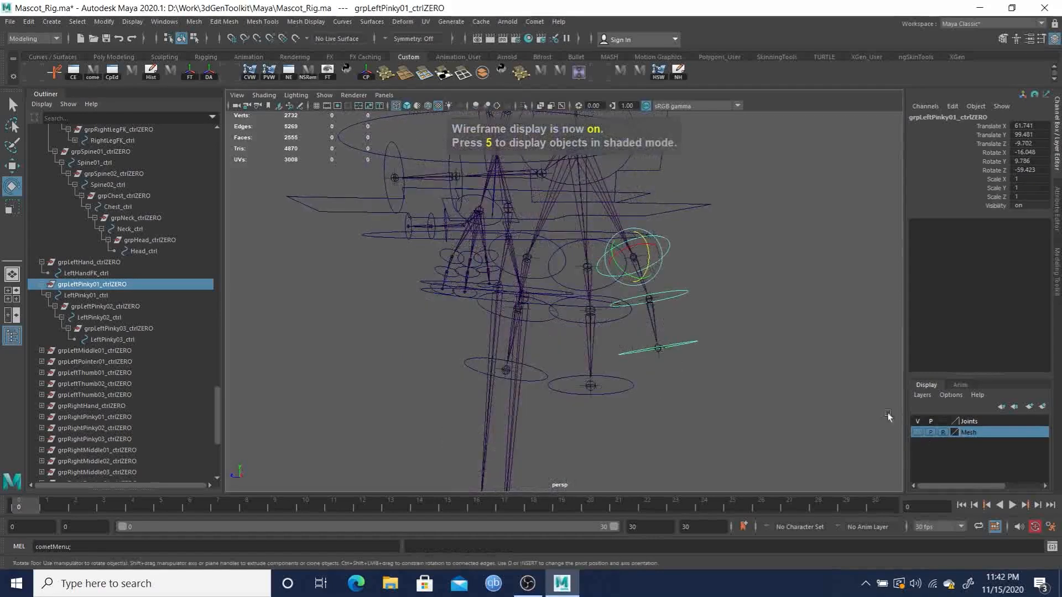
Step: Leave the Rotate tool and select the LeftPinky01_loc locator at the base joint of the left pinky
{"action": "left_click_drag", "start_coordinate": [611, 275], "coordinate": [681, 294], "text": "alt"}
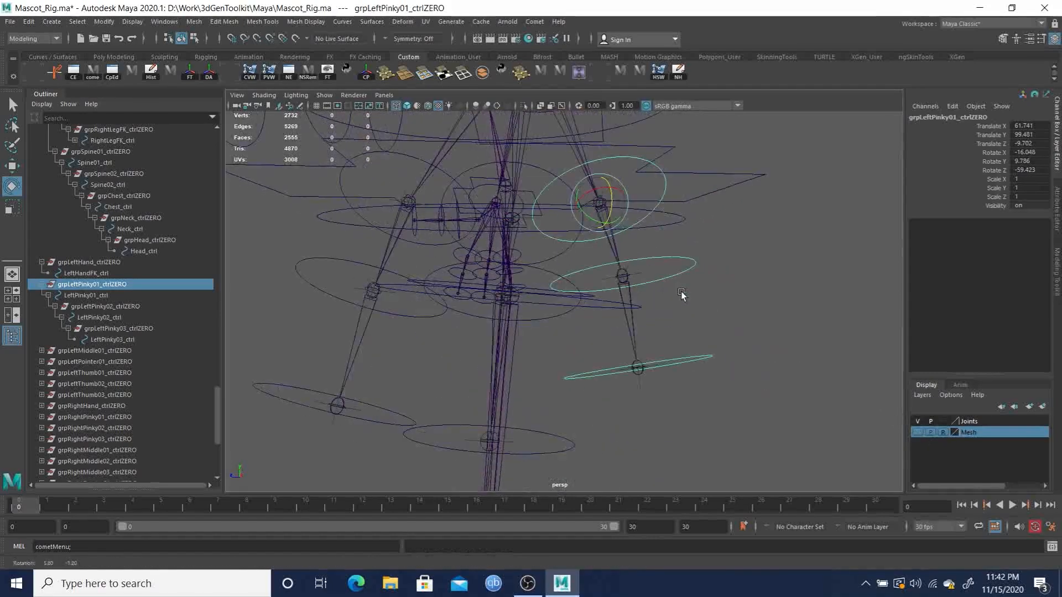
{"action": "key", "text": "q"}
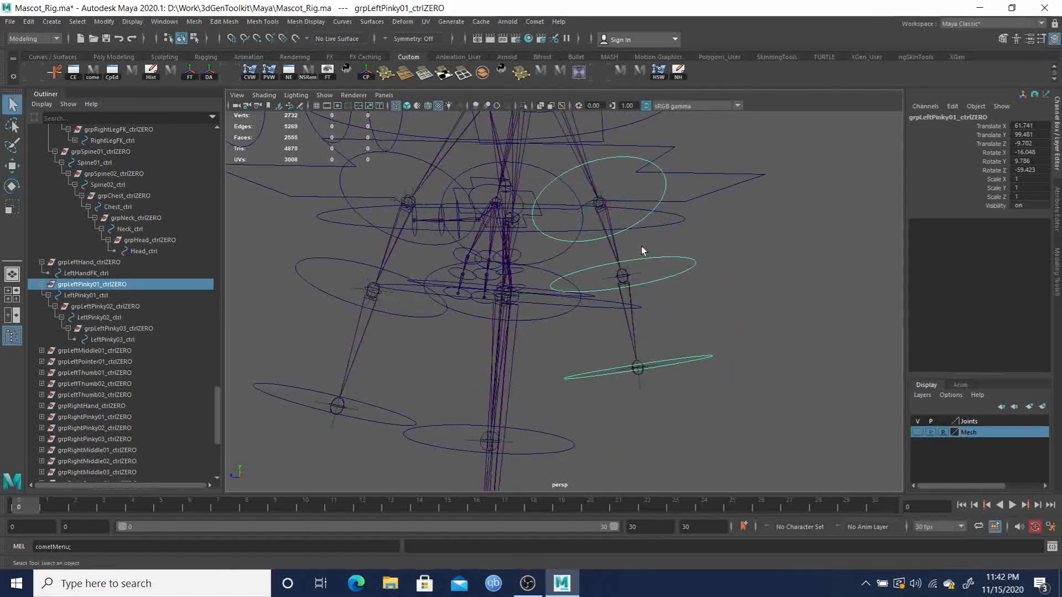
{"action": "left_click", "coordinate": [600, 192]}
{"action": "mouse_move", "coordinate": [626, 237]}
{"action": "left_mouse_down", "text": "alt"}
{"action": "mouse_move", "coordinate": [639, 239]}
{"action": "mouse_move", "coordinate": [585, 239]}
{"action": "mouse_move", "coordinate": [628, 241]}
{"action": "left_mouse_up", "text": "alt"}
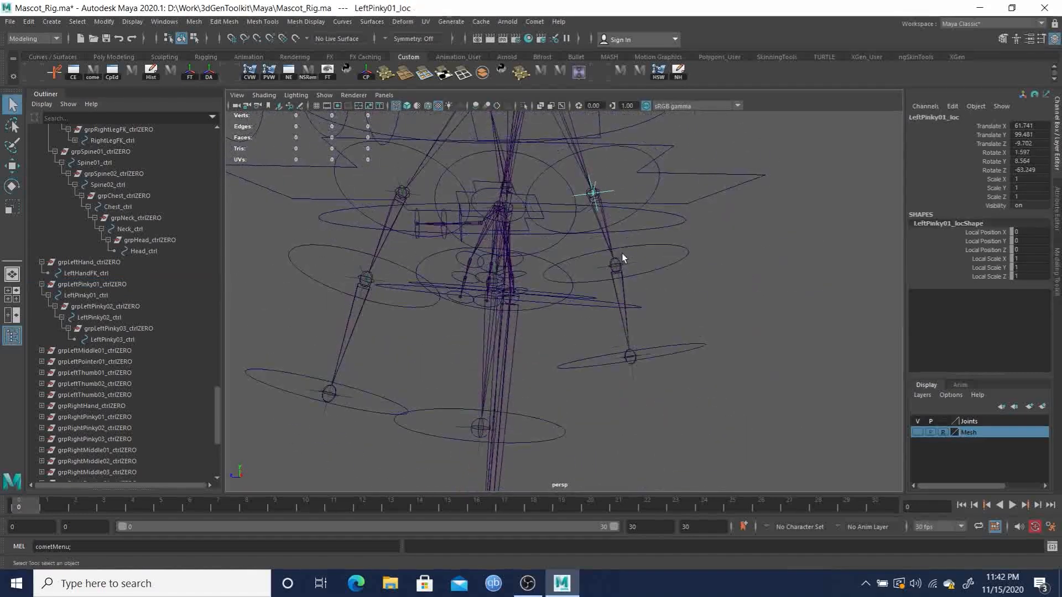
Step: Examine the left pinky locators and the orientation of the left pinky's joints and controls relative to the neighbouring fingers
{"action": "left_click", "coordinate": [619, 260]}
{"action": "left_click_drag", "start_coordinate": [642, 283], "coordinate": [624, 271], "text": "alt"}
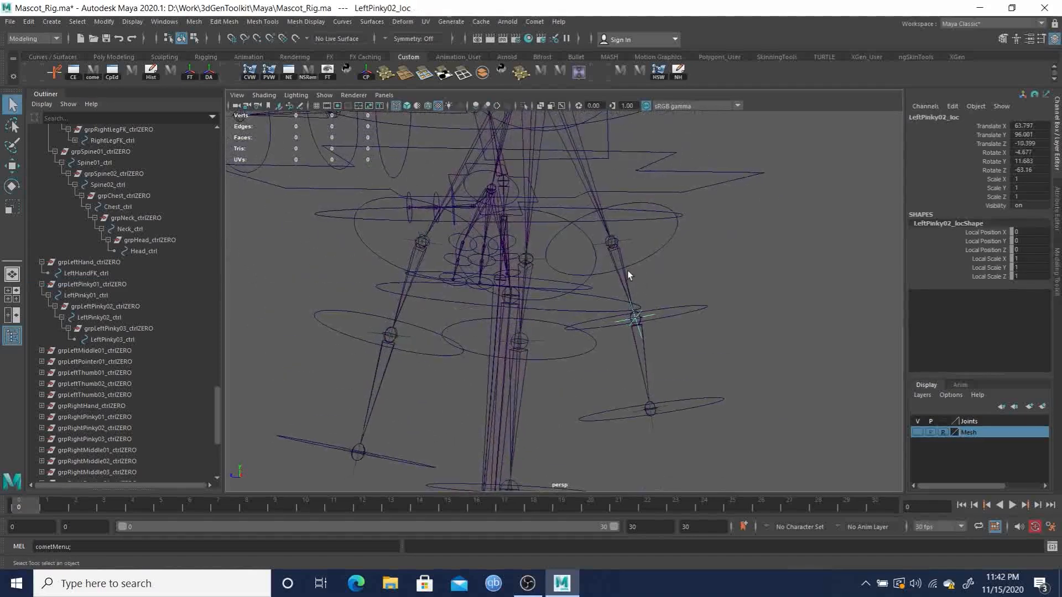
{"action": "left_click", "coordinate": [629, 282]}
{"action": "left_click_drag", "start_coordinate": [634, 274], "coordinate": [673, 267], "text": "alt"}
{"action": "right_click_drag", "start_coordinate": [673, 268], "coordinate": [642, 244], "text": "alt"}
{"action": "middle_click_drag", "start_coordinate": [704, 300], "coordinate": [666, 244], "text": "alt"}
{"action": "right_click_drag", "start_coordinate": [667, 243], "coordinate": [666, 299], "text": "alt"}
{"action": "left_click_drag", "start_coordinate": [665, 300], "coordinate": [652, 306], "text": "alt"}
{"action": "right_click_drag", "start_coordinate": [578, 290], "coordinate": [638, 315], "text": "alt"}
{"action": "middle_click_drag", "start_coordinate": [622, 303], "coordinate": [670, 292], "text": "alt"}
{"action": "left_click_drag", "start_coordinate": [671, 292], "coordinate": [619, 279], "text": "alt"}
{"action": "right_click_drag", "start_coordinate": [731, 330], "coordinate": [586, 314], "text": "alt"}
{"action": "left_click_drag", "start_coordinate": [586, 314], "coordinate": [648, 267], "text": "alt"}
Step: Delete the left pinky control hierarchy from grpLeftPinky01_ctrlZERO down to LeftPinky03_ctrl
{"action": "key", "text": "q"}
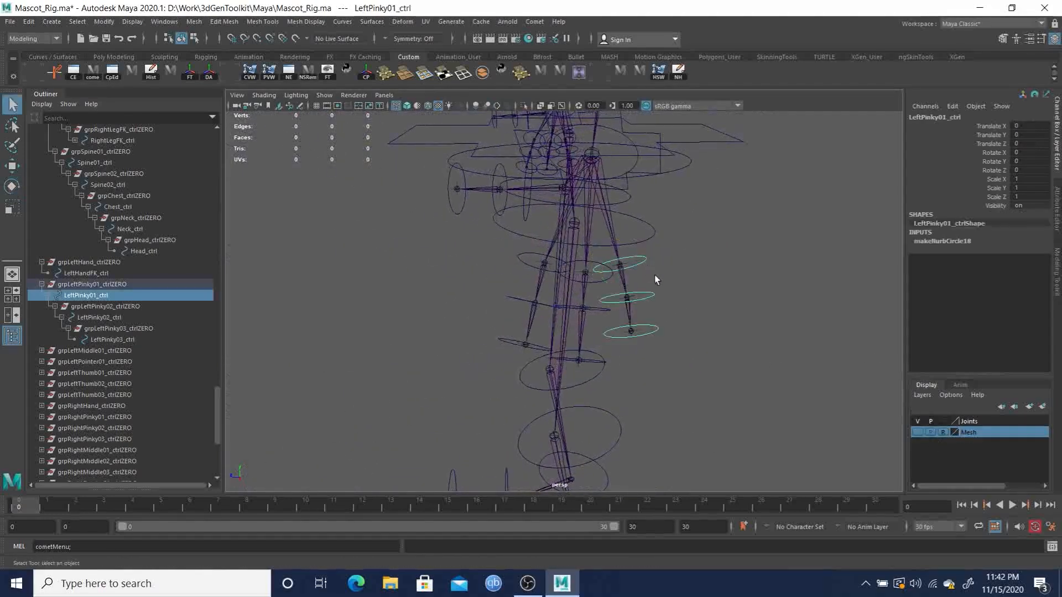
{"action": "left_click", "coordinate": [90, 288]}
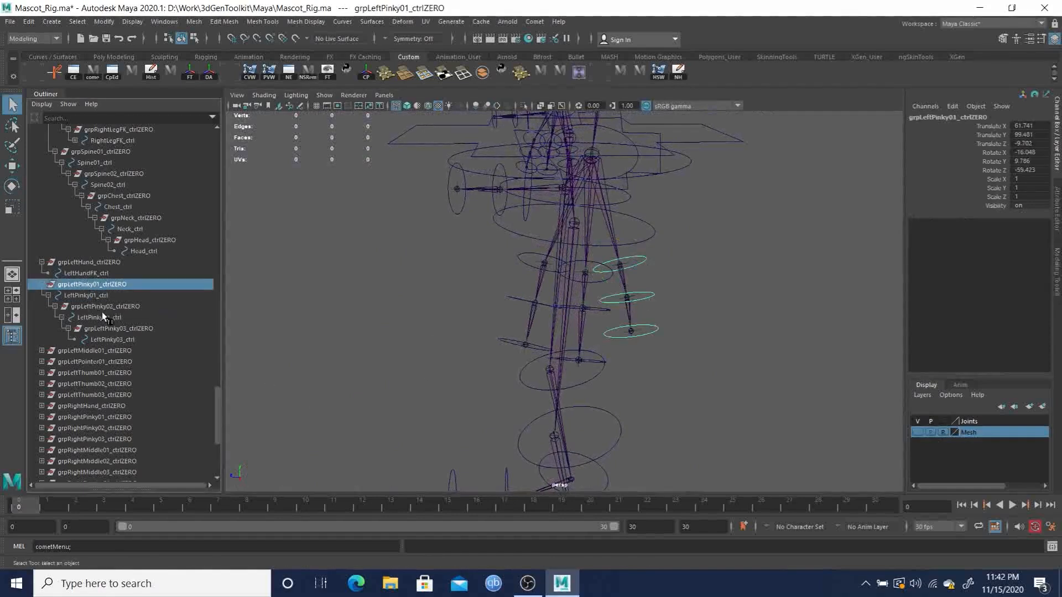
{"action": "left_click", "coordinate": [111, 340], "text": "shift"}
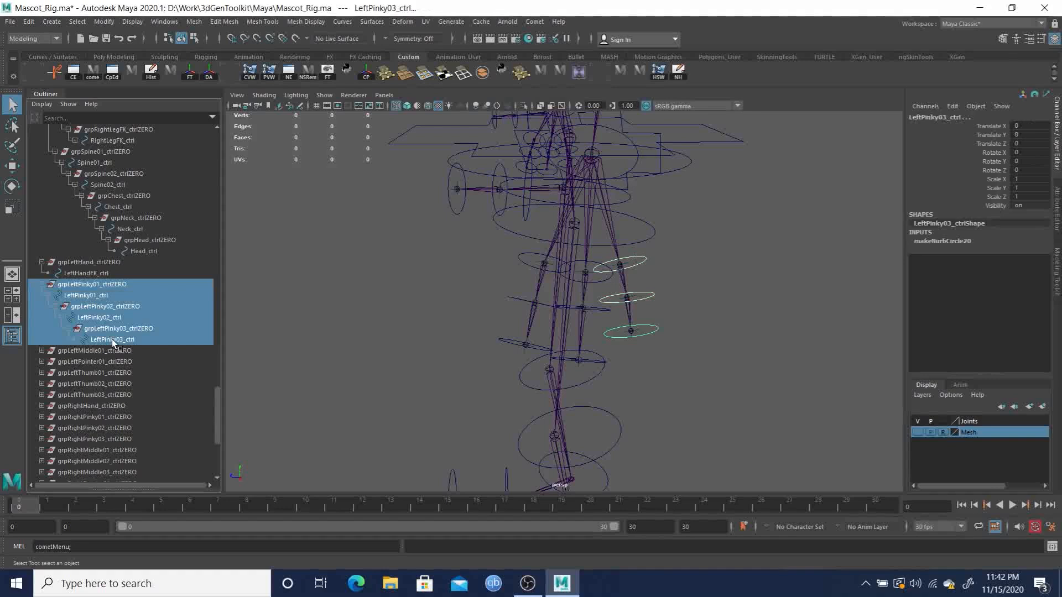
{"action": "key", "text": "Delete"}
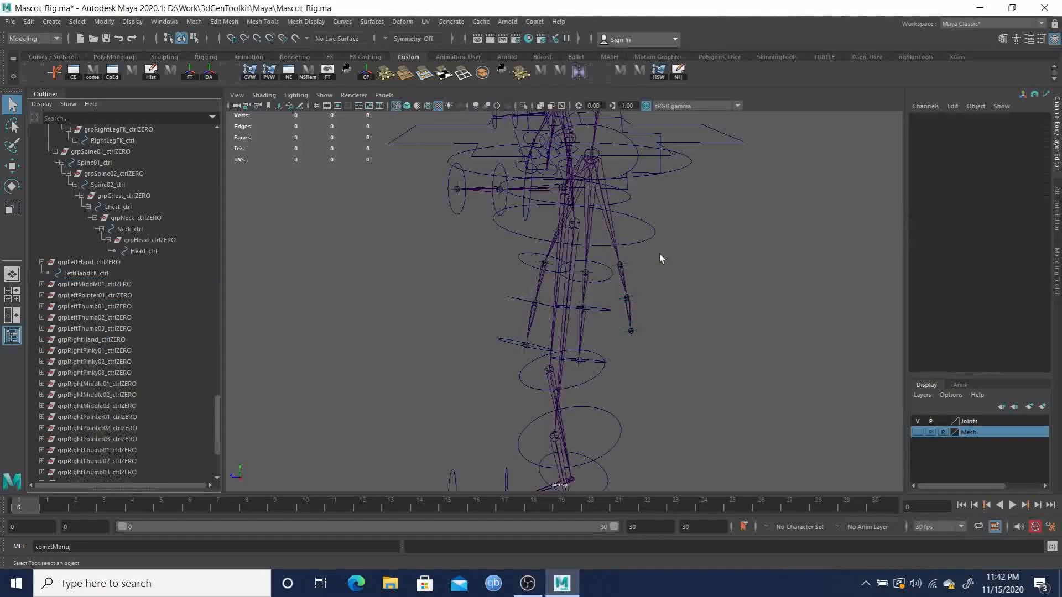
Step: Delete the left pinky locators, starting with LeftPinky01_loc at the finger's base joint
{"action": "left_click", "coordinate": [626, 264]}
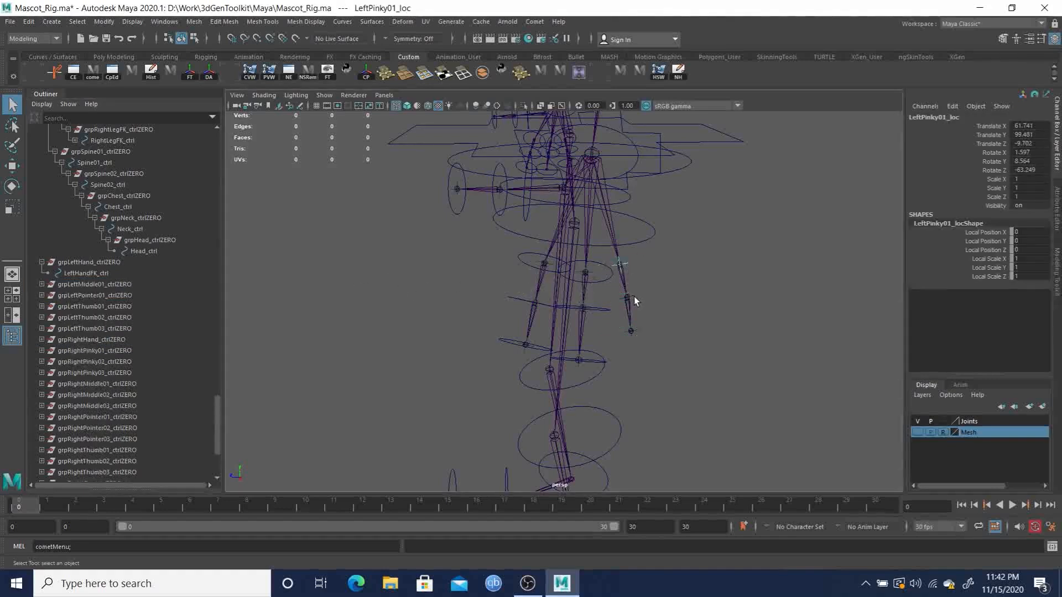
{"action": "left_click", "coordinate": [640, 332]}
{"action": "key", "text": "Delete"}
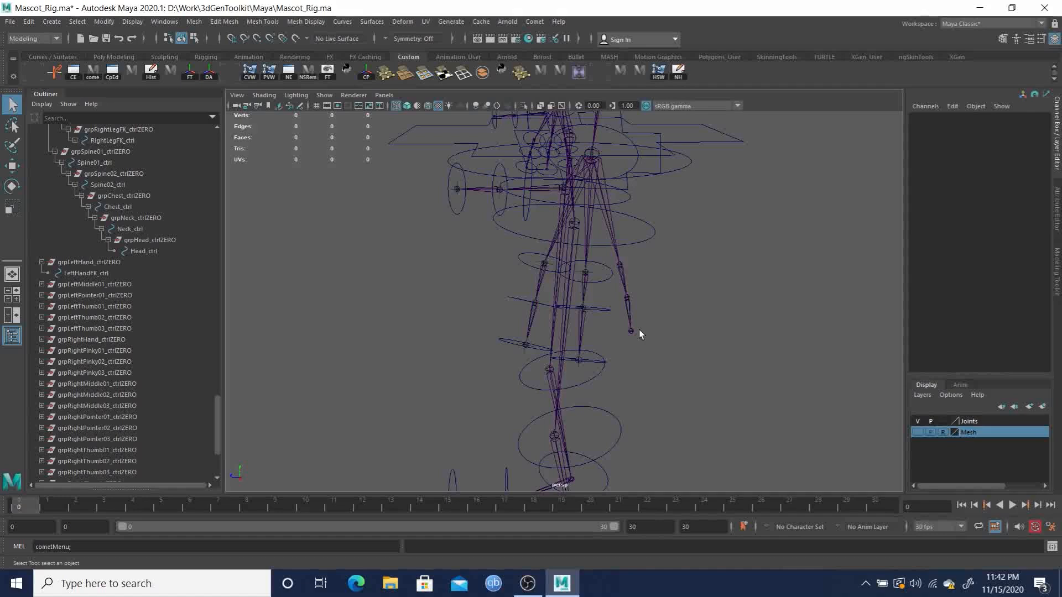
Step: Delete the right pinky control groups grpRightPinky01_ctrlZERO, grpRightPinky02_ctrlZERO and grpRightPinky03_ctrlZERO
{"action": "right_click_drag", "start_coordinate": [639, 330], "coordinate": [732, 298], "text": "alt"}
{"action": "middle_click_drag", "start_coordinate": [733, 298], "coordinate": [671, 291], "text": "alt"}
{"action": "right_click_drag", "start_coordinate": [662, 271], "coordinate": [543, 279], "text": "alt"}
{"action": "left_click_drag", "start_coordinate": [543, 280], "coordinate": [420, 288], "text": "alt"}
{"action": "middle_click_drag", "start_coordinate": [421, 288], "coordinate": [616, 270], "text": "alt"}
{"action": "right_click_drag", "start_coordinate": [616, 270], "coordinate": [440, 287], "text": "alt"}
{"action": "left_click_drag", "start_coordinate": [440, 287], "coordinate": [371, 294], "text": "alt"}
{"action": "right_click_drag", "start_coordinate": [370, 294], "coordinate": [505, 361], "text": "alt"}
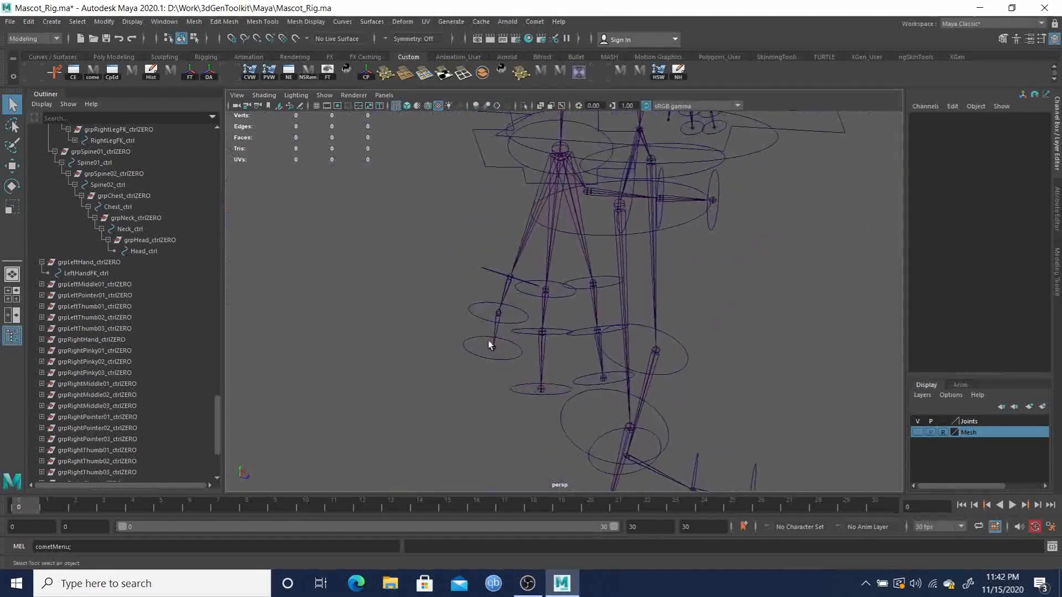
{"action": "left_click", "coordinate": [485, 268]}
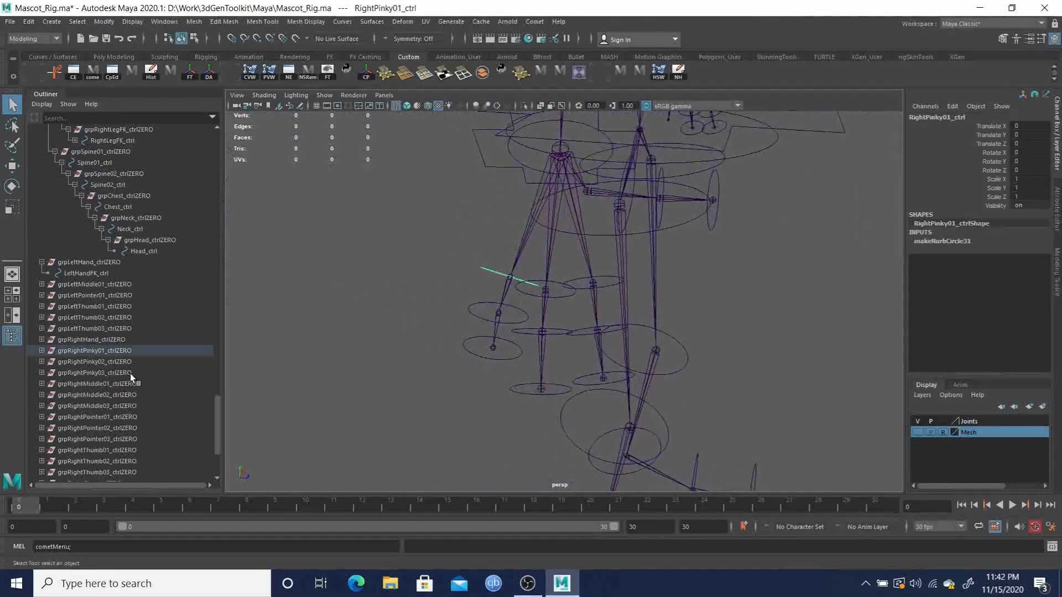
{"action": "left_click", "coordinate": [100, 351]}
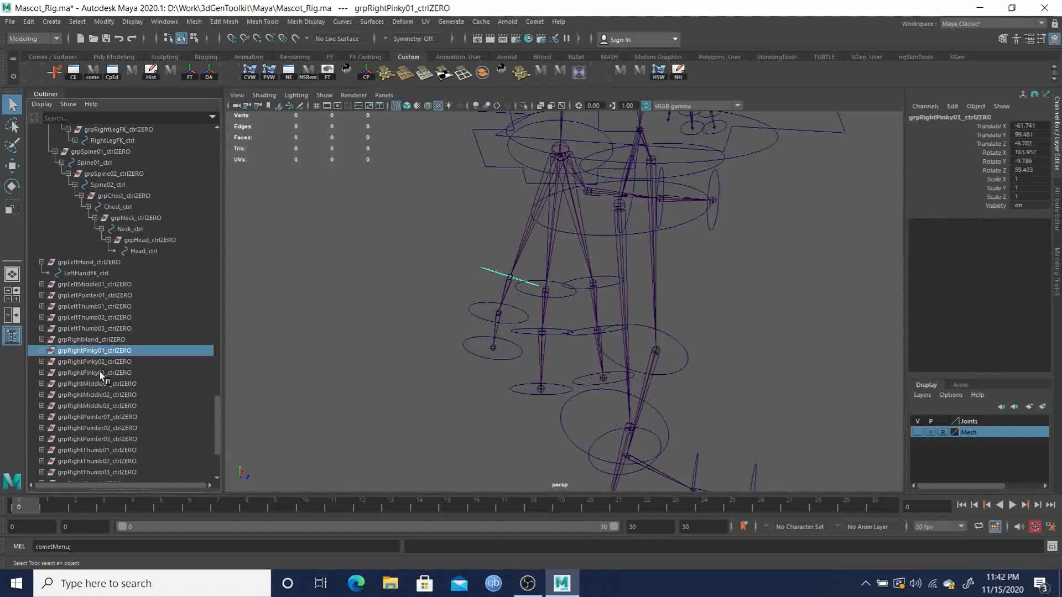
{"action": "left_click", "coordinate": [100, 372], "text": "shift"}
{"action": "key", "text": "Delete"}
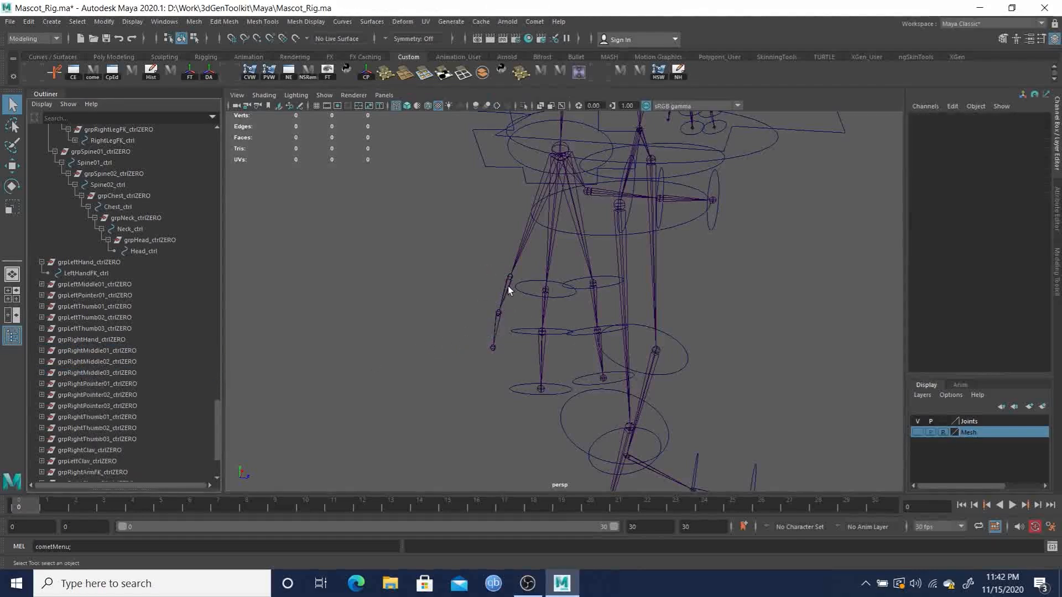
Step: Unparent the RightPinky01 and LeftPinky01 joint chains from their hands
{"action": "right_click_drag", "start_coordinate": [450, 292], "coordinate": [568, 359], "text": "alt"}
{"action": "left_click_drag", "start_coordinate": [568, 358], "coordinate": [470, 311], "text": "alt"}
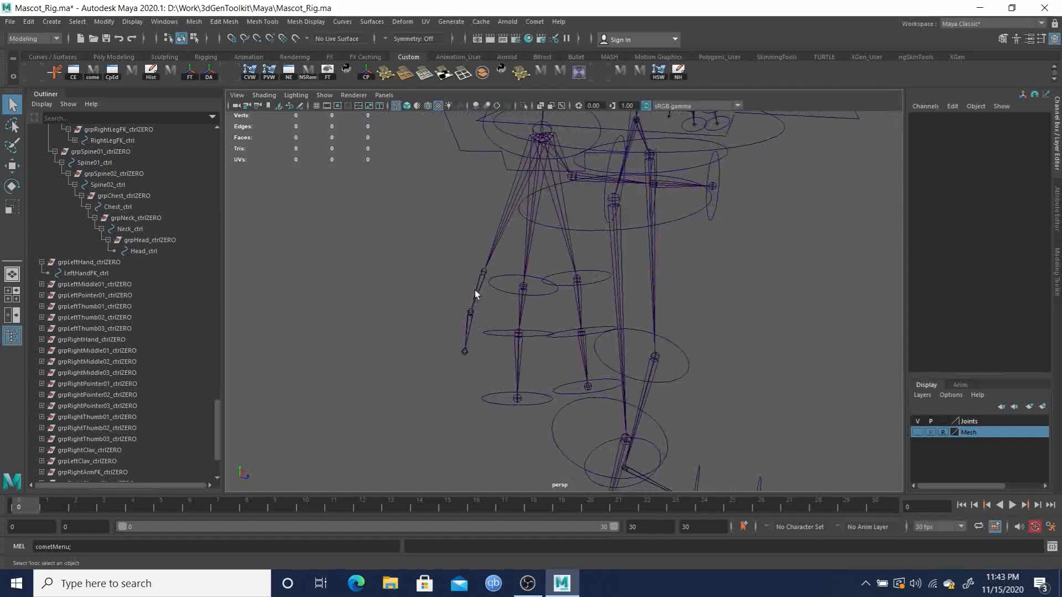
{"action": "left_click", "coordinate": [475, 292]}
{"action": "right_click_drag", "start_coordinate": [596, 287], "coordinate": [540, 269], "text": "alt"}
{"action": "left_click_drag", "start_coordinate": [540, 270], "coordinate": [763, 287], "text": "alt"}
{"action": "right_click_drag", "start_coordinate": [763, 287], "coordinate": [728, 374], "text": "alt"}
{"action": "left_click_drag", "start_coordinate": [728, 375], "coordinate": [462, 327], "text": "alt"}
{"action": "left_click_drag", "start_coordinate": [529, 323], "coordinate": [503, 287], "text": "alt"}
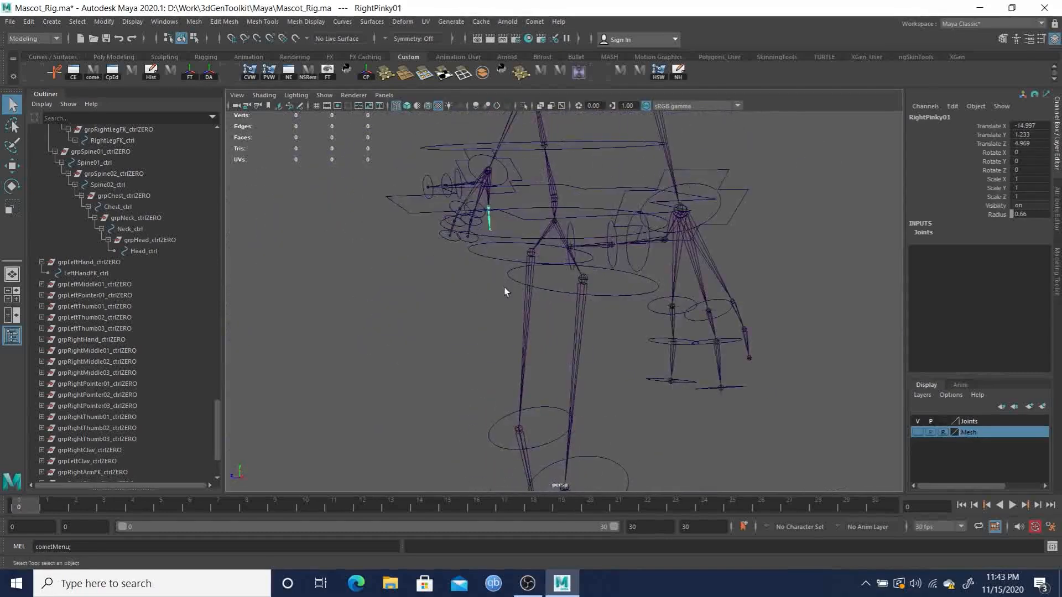
{"action": "left_click", "coordinate": [735, 313]}
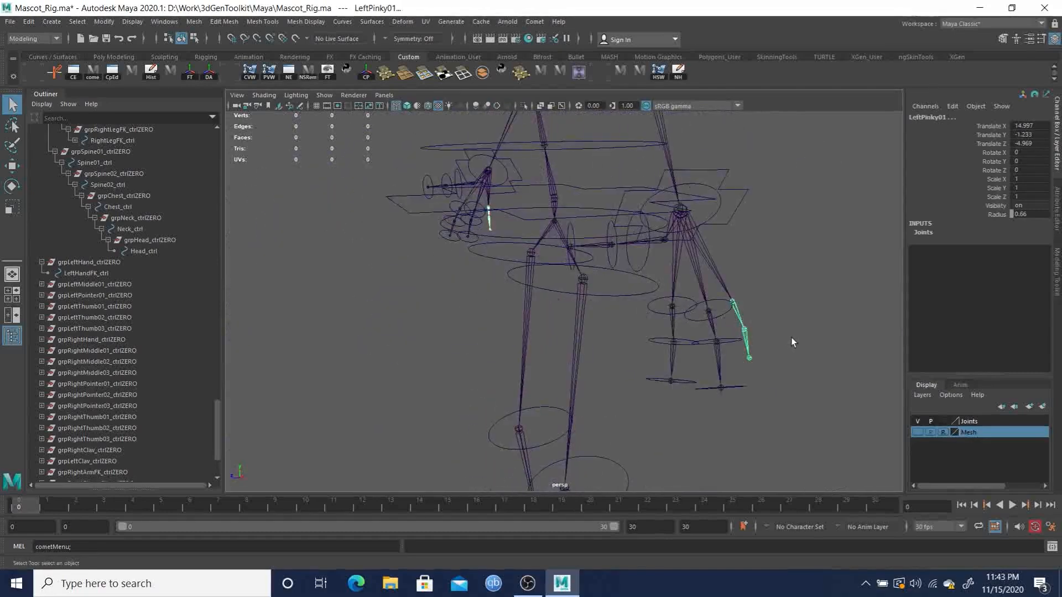
{"action": "key", "text": "shift+p"}
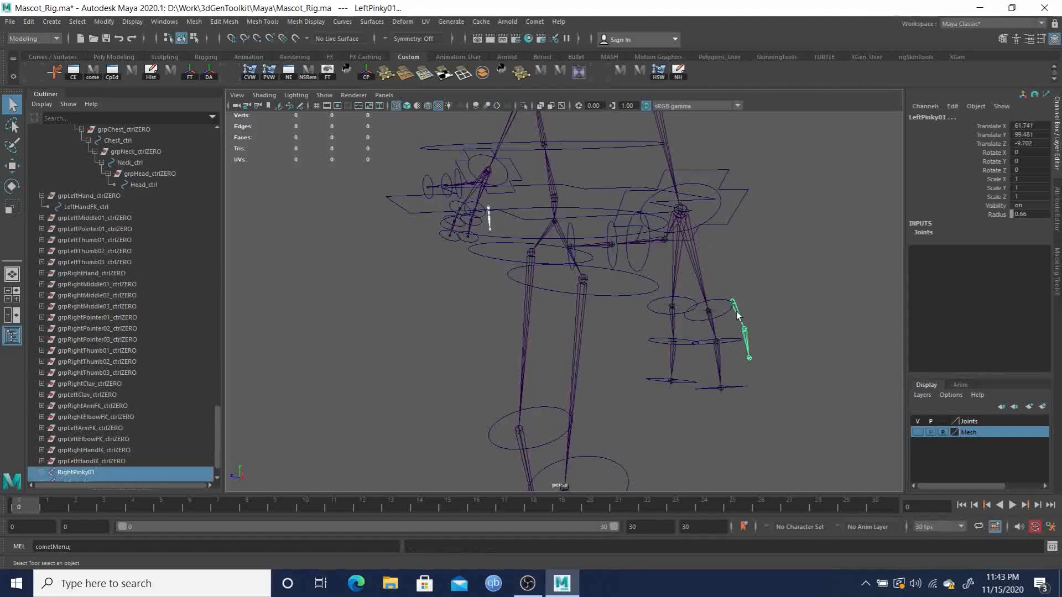
Step: Show the Mesh layer in textured shading and turn on X-Ray Joints, with LeftPinky01 selected in the Rotate tool
{"action": "key", "text": "e"}
{"action": "left_click_drag", "start_coordinate": [760, 307], "coordinate": [742, 313], "text": "alt"}
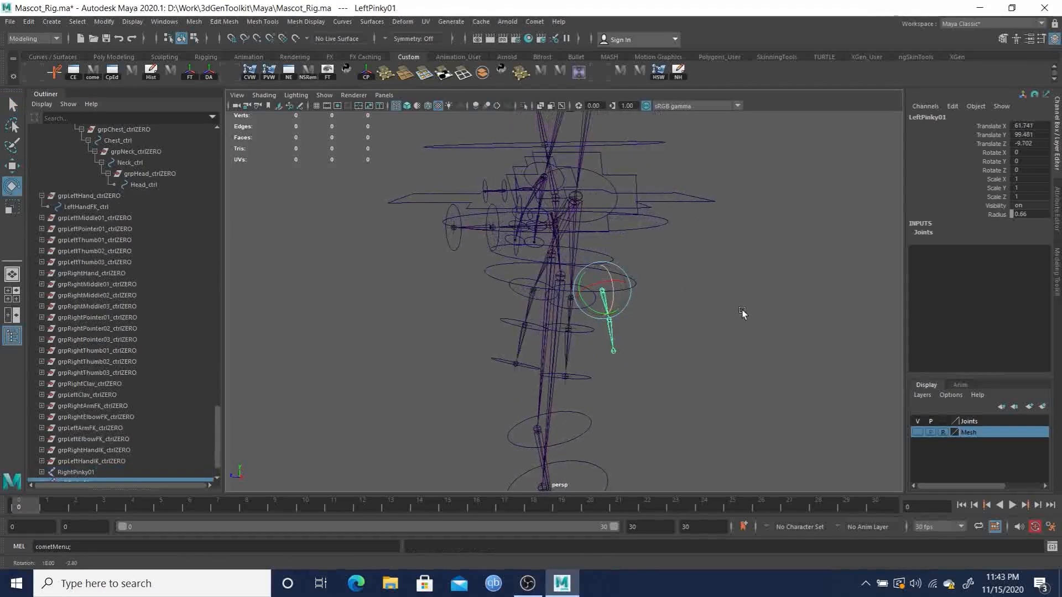
{"action": "left_click", "coordinate": [917, 436]}
{"action": "right_click_drag", "start_coordinate": [549, 267], "coordinate": [657, 307], "text": "alt"}
{"action": "key", "text": "4"}
{"action": "key", "text": "5"}
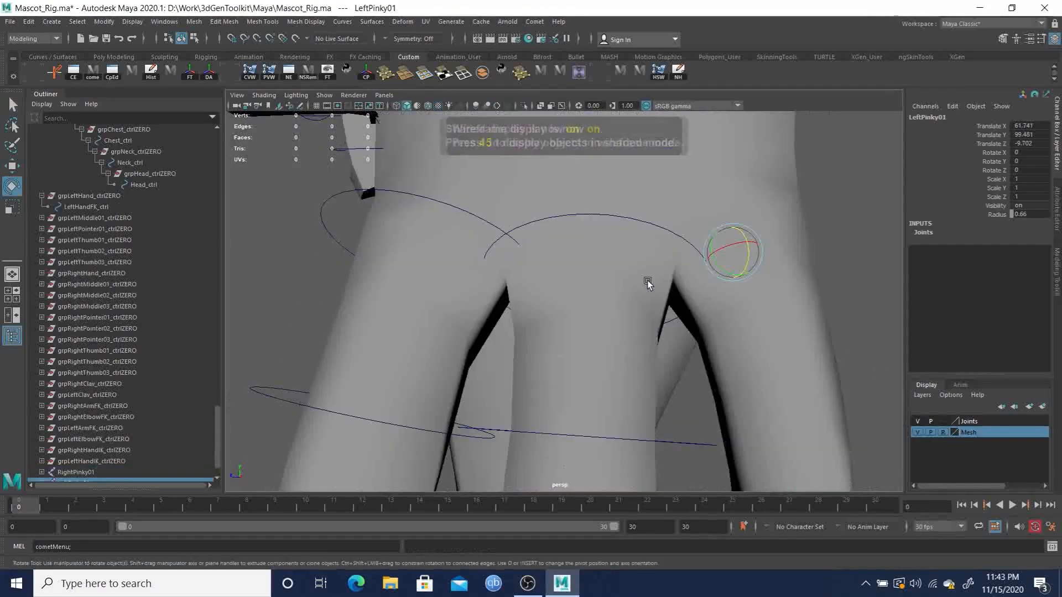
{"action": "key", "text": "6"}
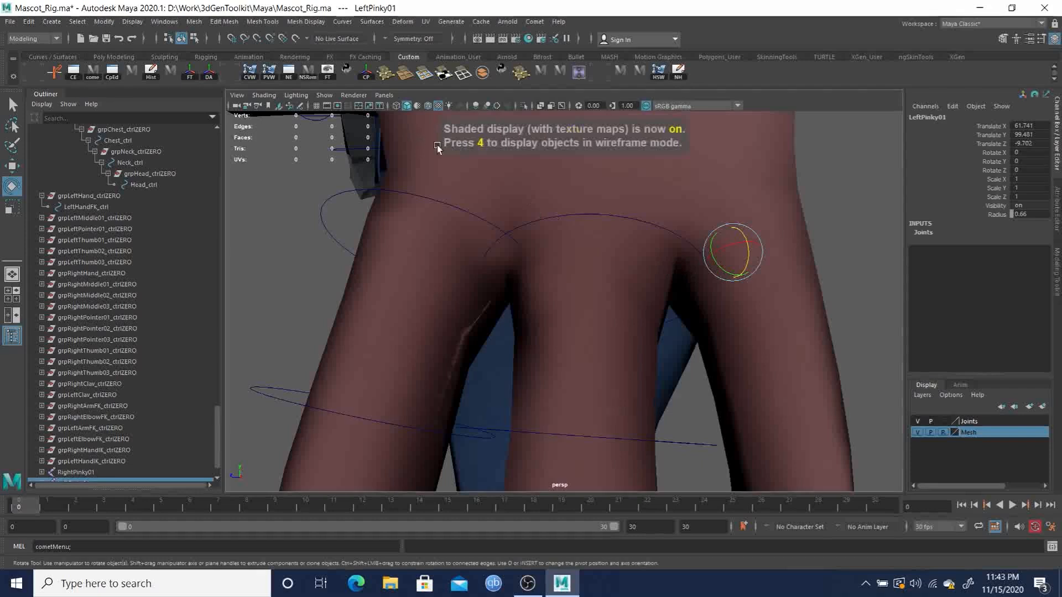
{"action": "left_click", "coordinate": [263, 94]}
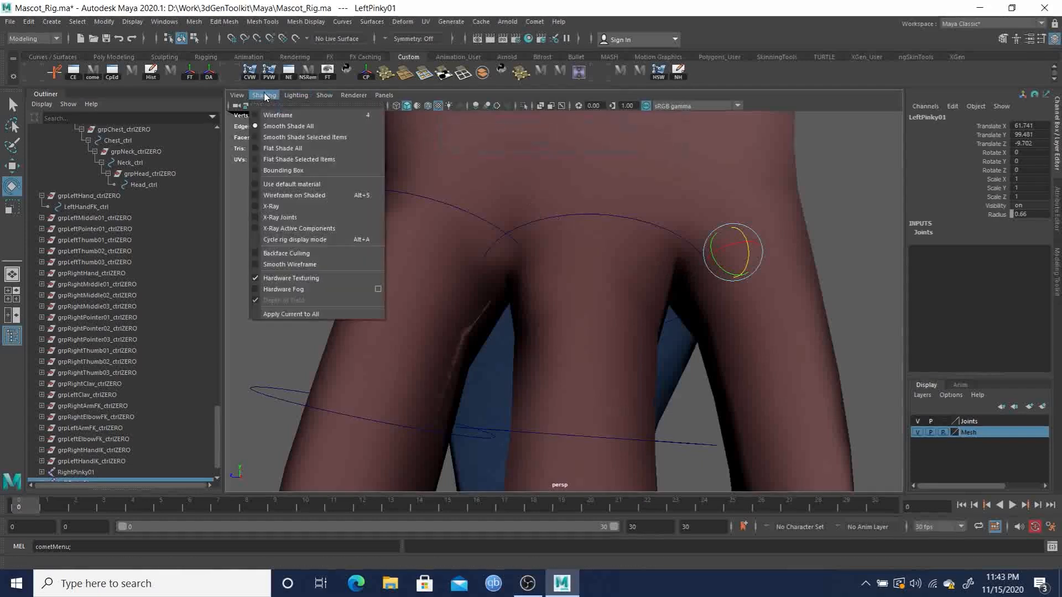
{"action": "left_click", "coordinate": [291, 217]}
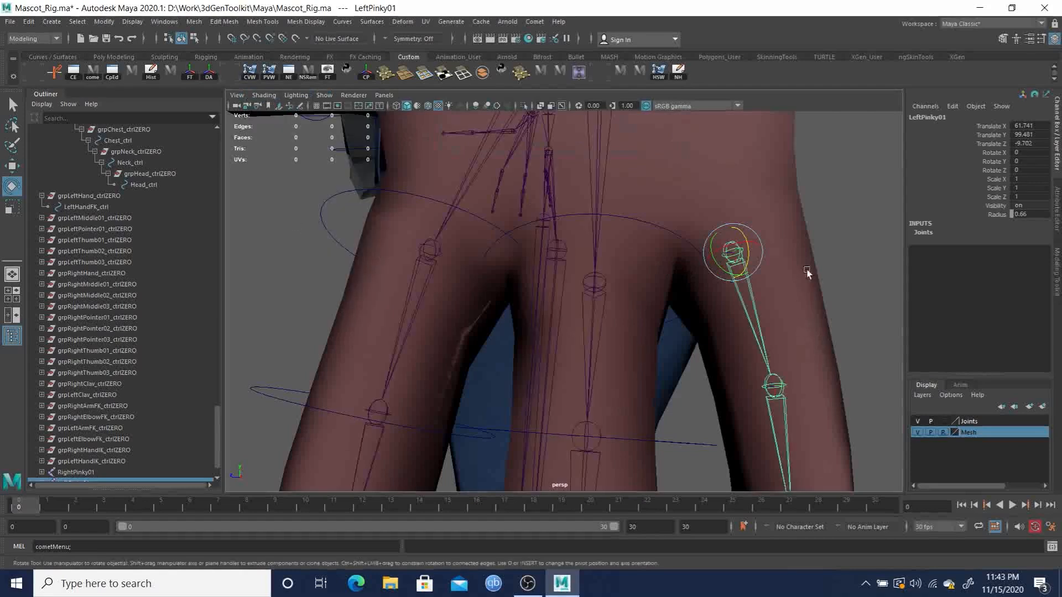
Step: Test-rotate the LeftPinky01 joint inside the hand mesh and undo the rotation
{"action": "right_click_drag", "start_coordinate": [803, 276], "coordinate": [725, 244], "text": "alt"}
{"action": "left_click_drag", "start_coordinate": [659, 318], "coordinate": [643, 311], "text": "alt"}
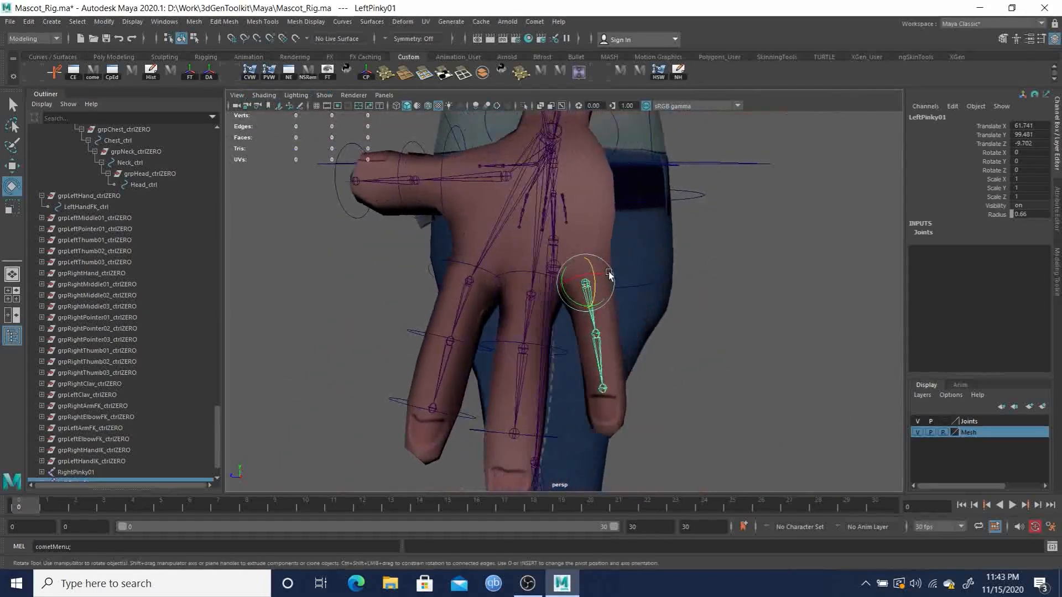
{"action": "left_click_drag", "start_coordinate": [609, 275], "coordinate": [550, 289]}
{"action": "key", "text": "ctrl+z"}
{"action": "right_click_drag", "start_coordinate": [550, 289], "coordinate": [565, 289], "text": "alt"}
{"action": "middle_click_drag", "start_coordinate": [566, 288], "coordinate": [604, 273], "text": "alt"}
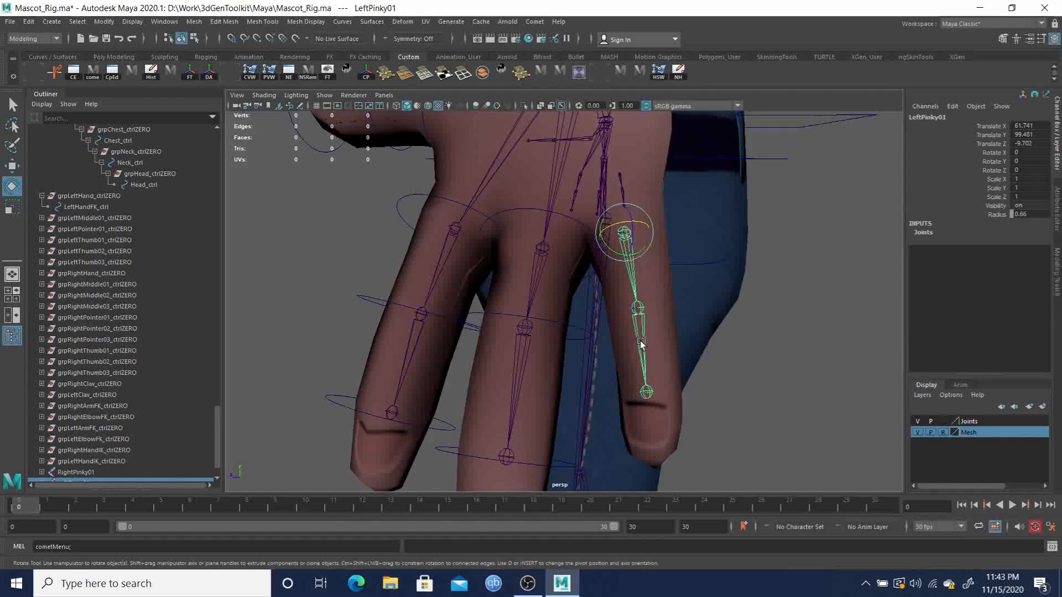
Step: Expand the LeftPinky01 joint hierarchy and select LeftPinky01, LeftPinky02 and LeftPinky03 together
{"action": "scroll", "coordinate": [173, 385], "scroll_direction": "down", "scroll_amount": 1}
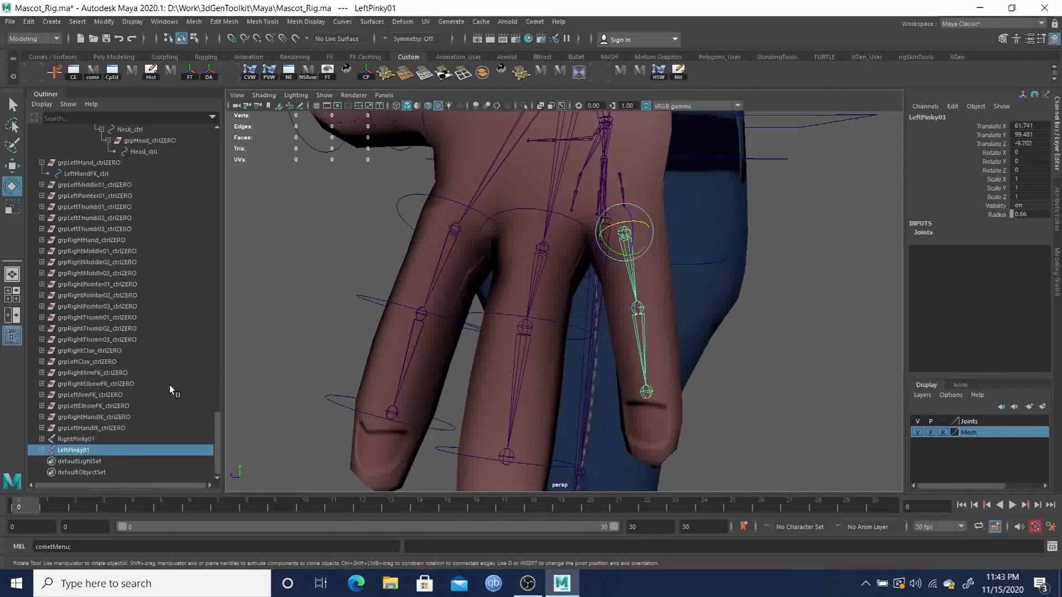
{"action": "left_click", "coordinate": [41, 450]}
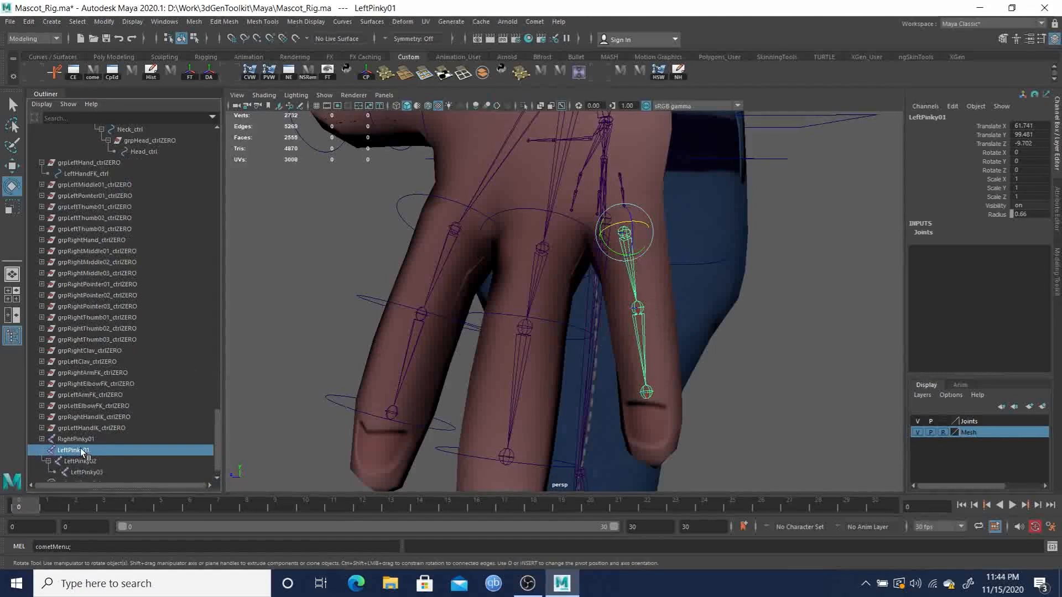
{"action": "left_click", "coordinate": [88, 473], "text": "shift"}
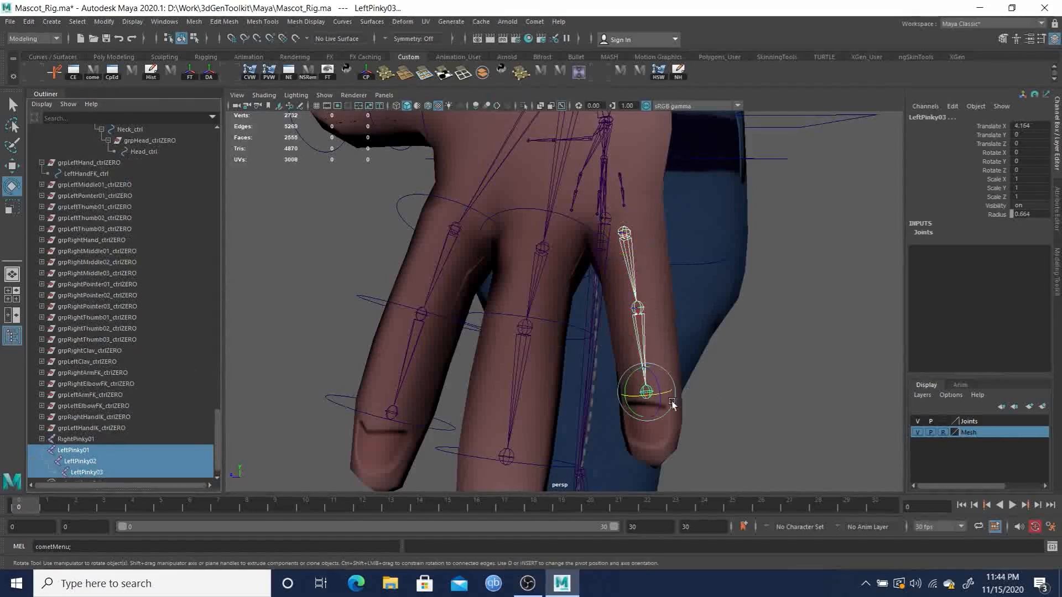
Step: Test-rotate the three left pinky joints about 20 degrees in X, undo it, and try the Component axis orientation
{"action": "left_click_drag", "start_coordinate": [671, 394], "coordinate": [671, 394]}
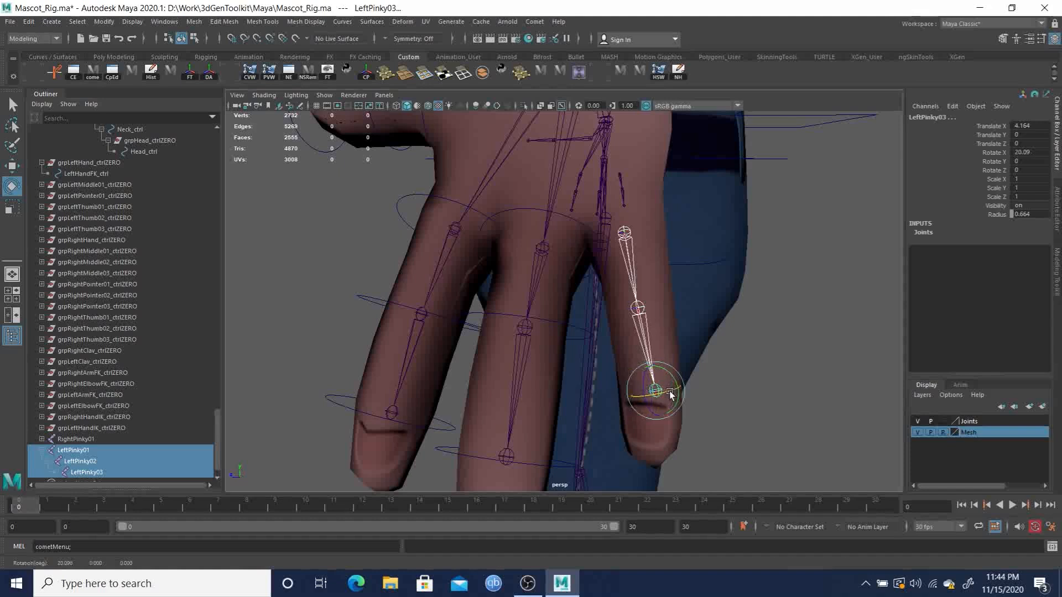
{"action": "key", "text": "ctrl+z"}
{"action": "left_click", "coordinate": [672, 394]}
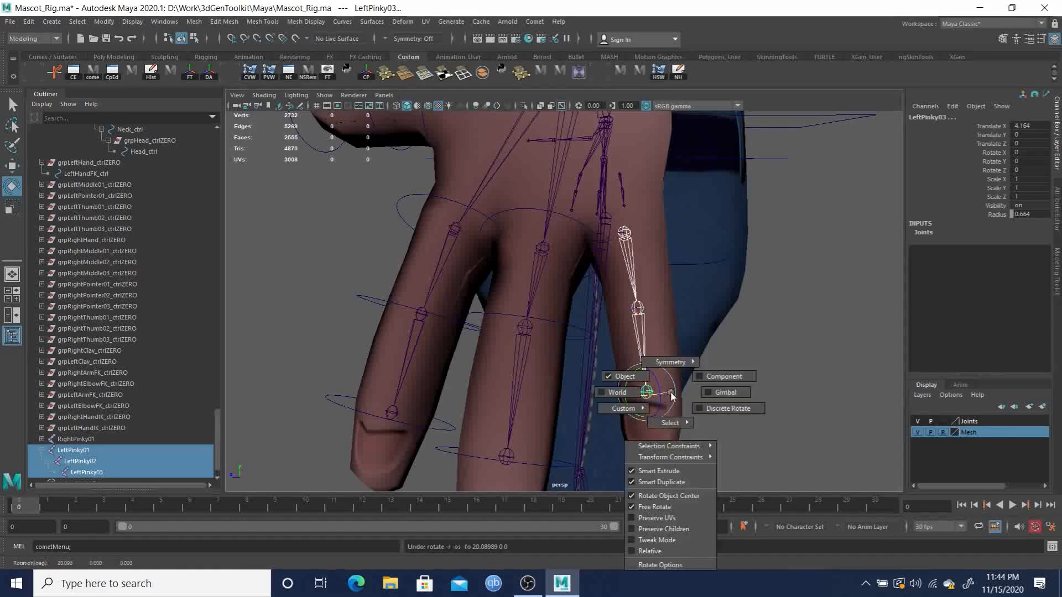
{"action": "right_click_drag", "start_coordinate": [672, 396], "coordinate": [725, 375]}
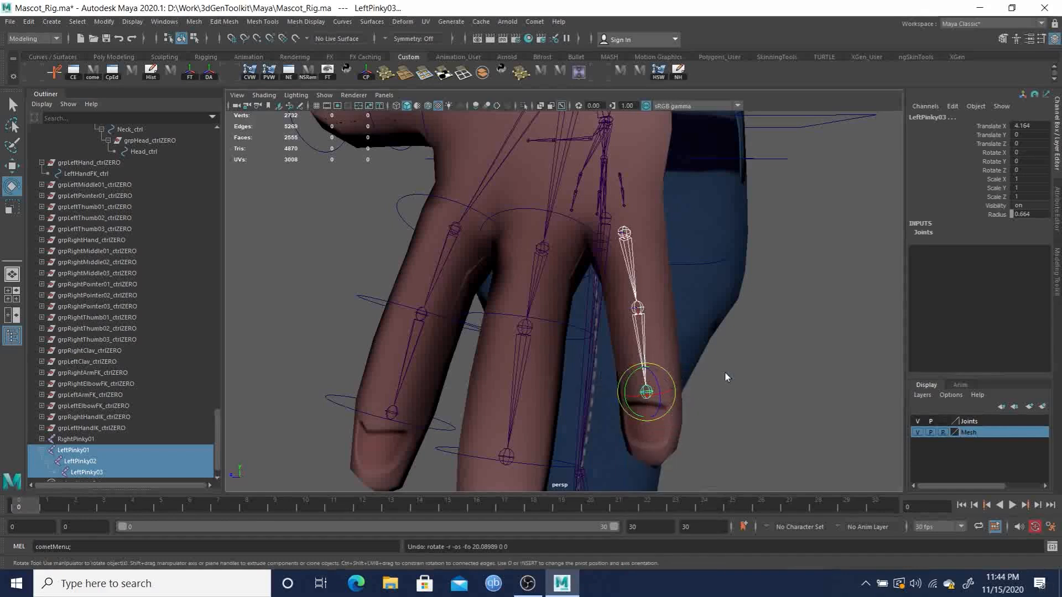
{"action": "left_click", "coordinate": [726, 376]}
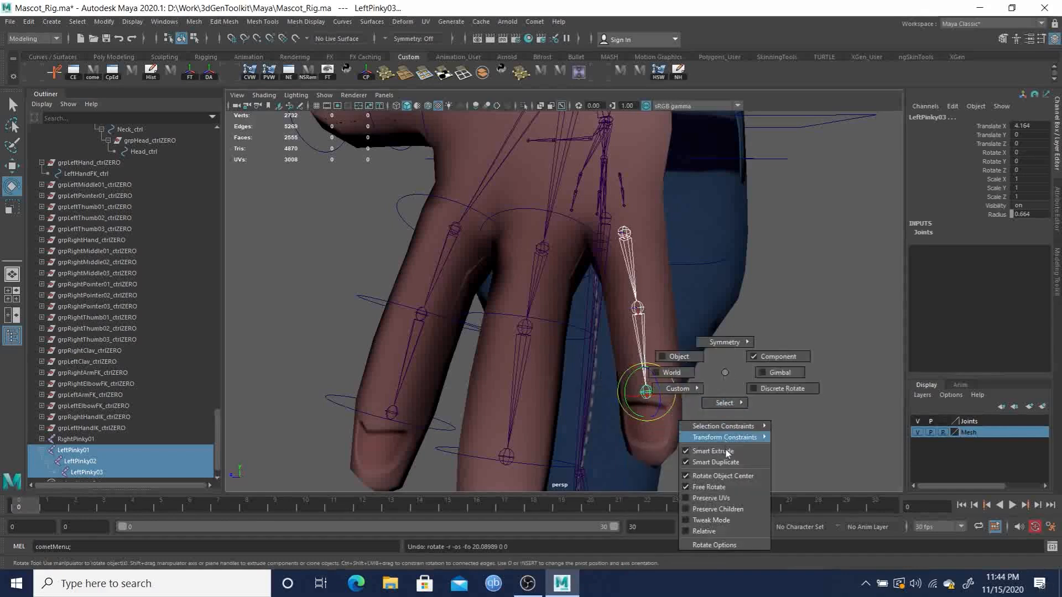
{"action": "left_click", "coordinate": [725, 476]}
Step: Rotate the three left pinky joints together about 15.7 degrees in X, inspect each joint's axes, and undo the rotation
{"action": "left_click_drag", "start_coordinate": [654, 395], "coordinate": [647, 397]}
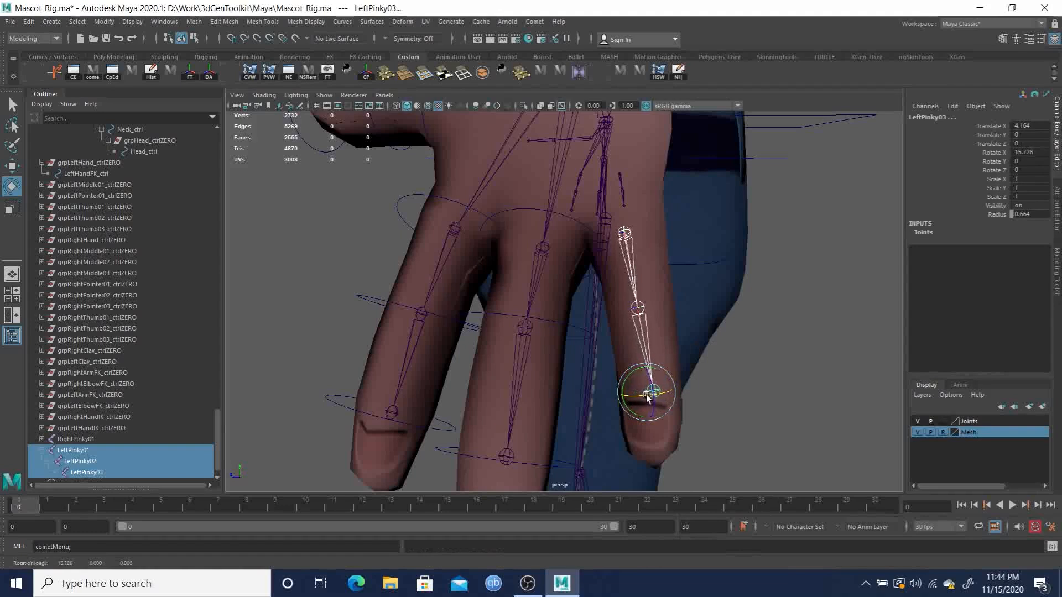
{"action": "left_click_drag", "start_coordinate": [735, 373], "coordinate": [731, 361], "text": "alt"}
{"action": "key", "text": "q"}
{"action": "left_click", "coordinate": [683, 324]}
{"action": "key", "text": "e"}
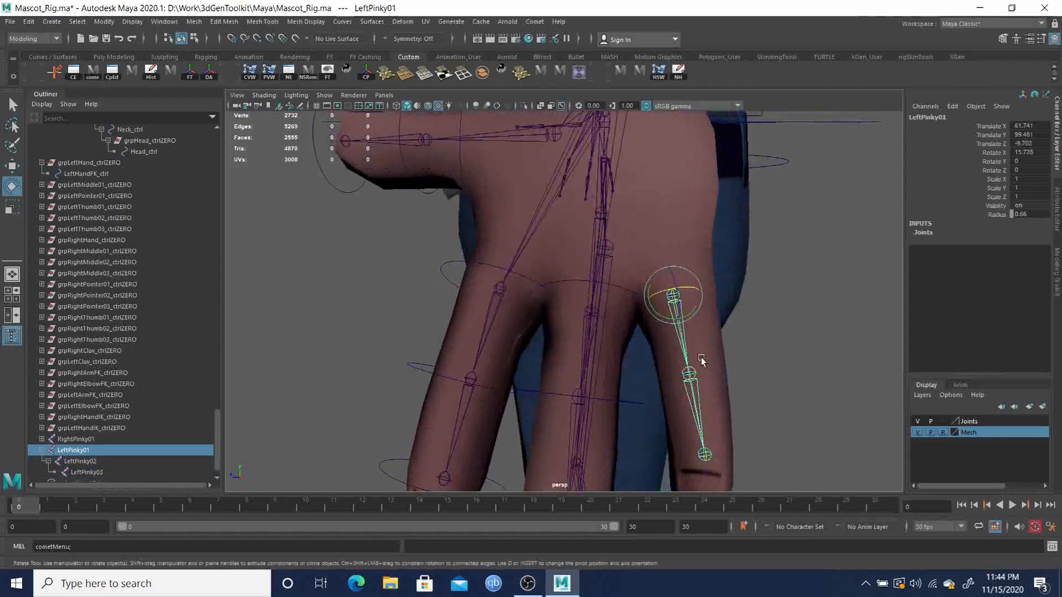
{"action": "left_click_drag", "start_coordinate": [735, 356], "coordinate": [692, 326], "text": "alt"}
{"action": "left_click", "coordinate": [656, 323]}
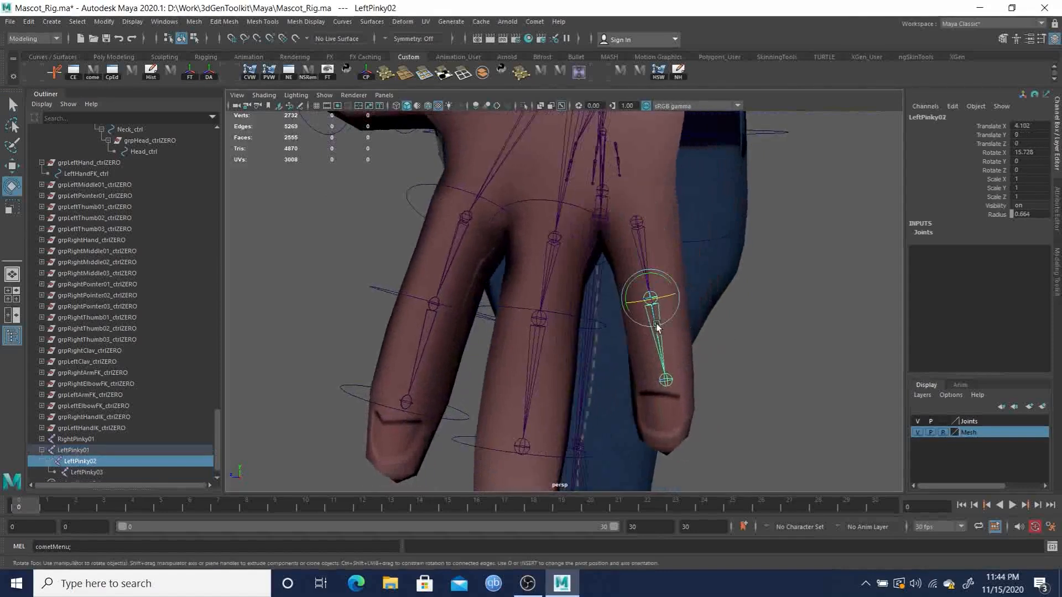
{"action": "left_click", "coordinate": [666, 382]}
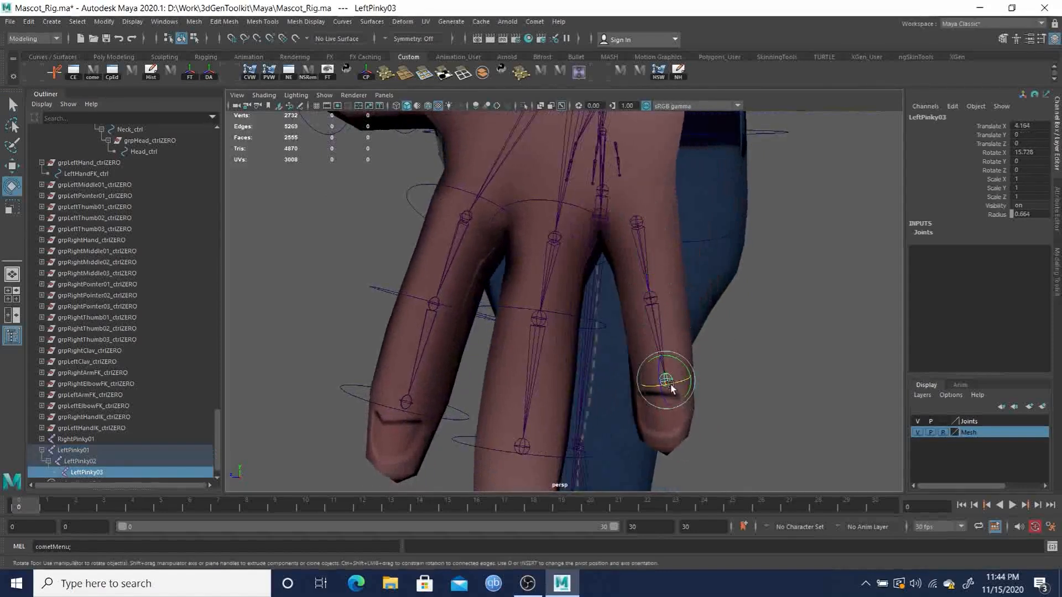
{"action": "key", "text": "ctrl+z"}
{"action": "key", "text": "ctrl+z"}
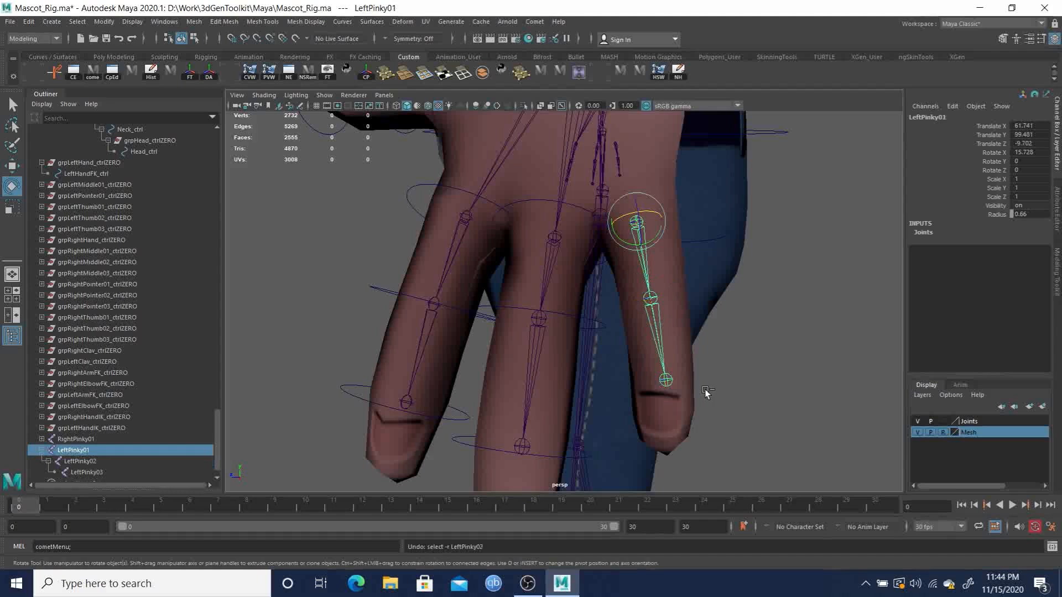
{"action": "key", "text": "ctrl+z"}
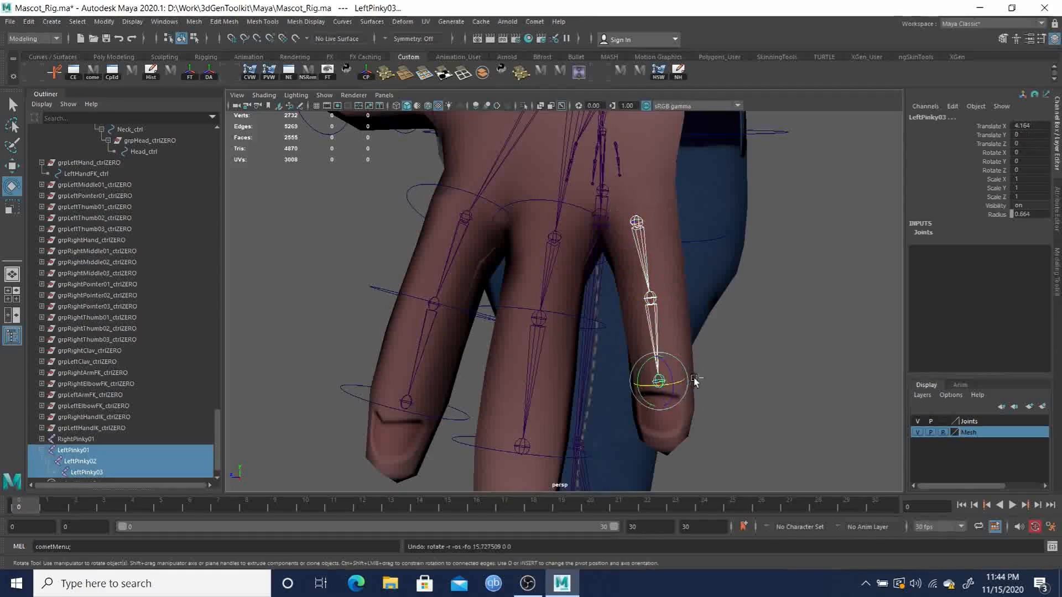
Step: Rotate LeftPinky01 about 21 degrees and LeftPinky02 about 14.5 degrees in X to orient them within the pinky finger
{"action": "left_click", "coordinate": [643, 246]}
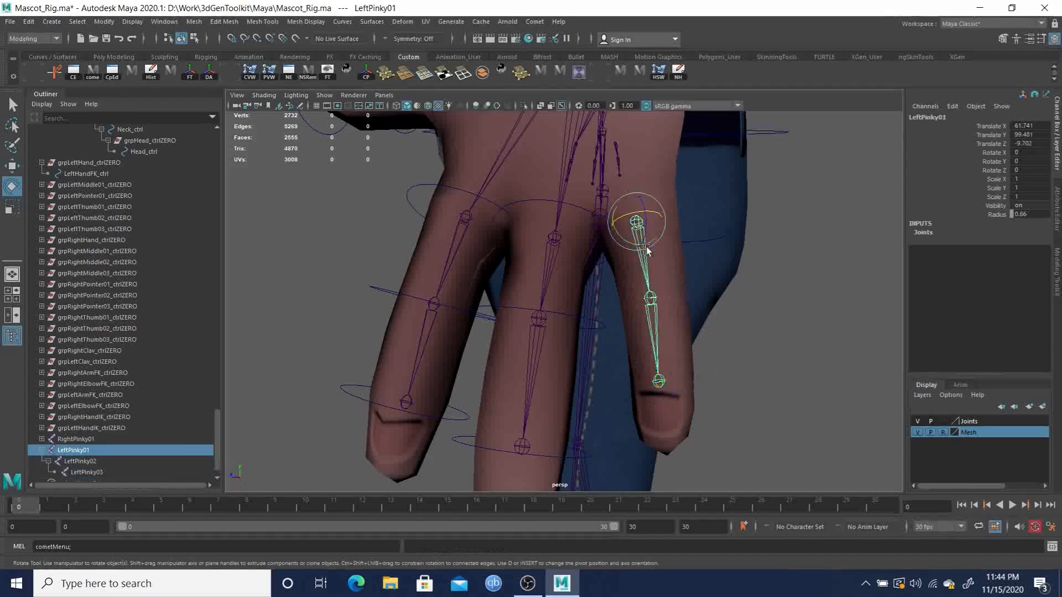
{"action": "left_click_drag", "start_coordinate": [658, 219], "coordinate": [668, 228]}
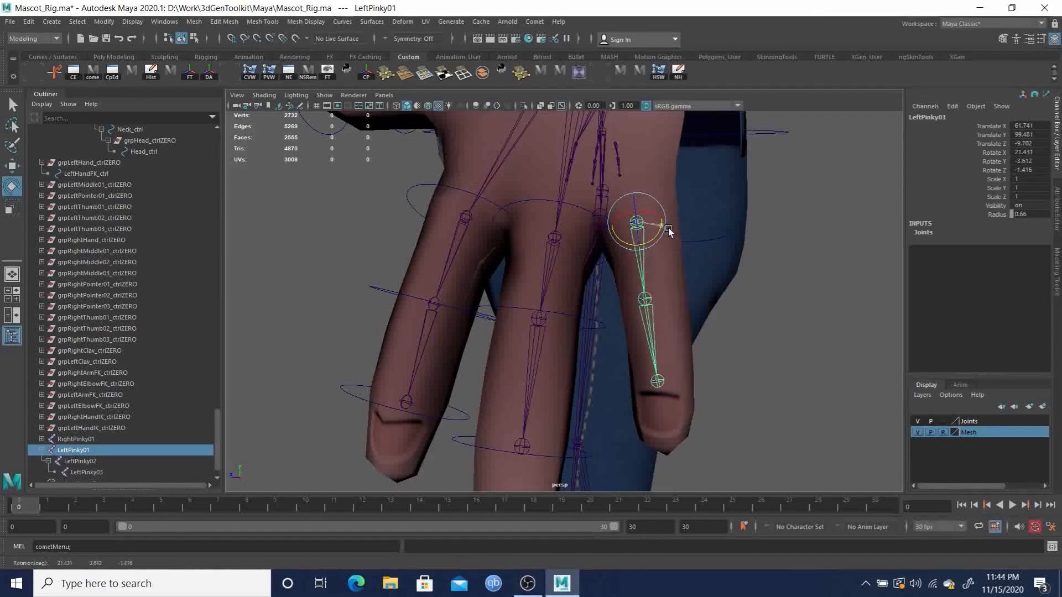
{"action": "left_click", "coordinate": [652, 324]}
{"action": "left_click_drag", "start_coordinate": [664, 299], "coordinate": [663, 300]}
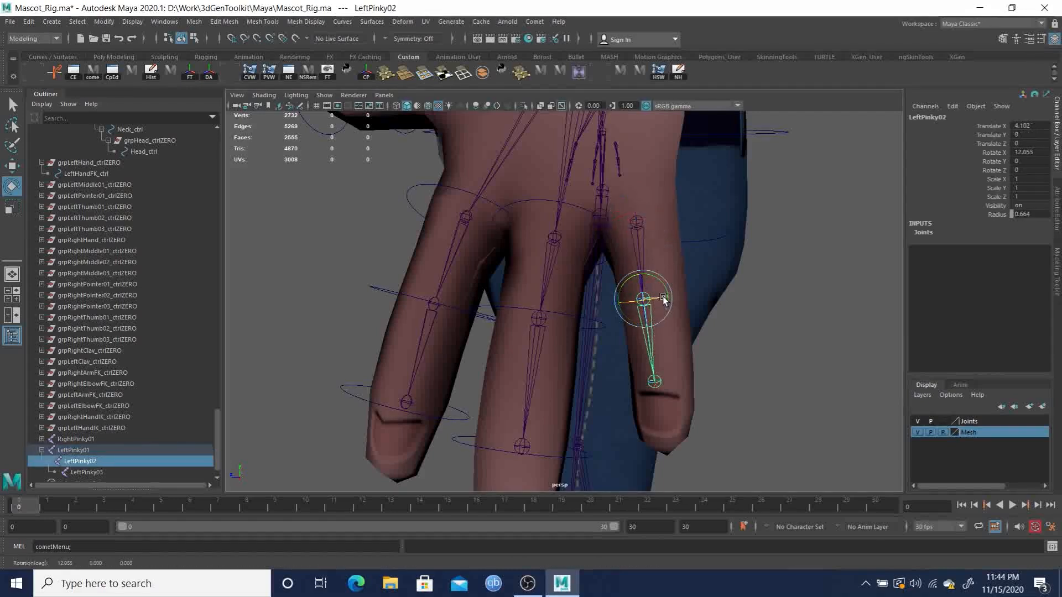
{"action": "left_click_drag", "start_coordinate": [663, 380], "coordinate": [670, 369], "text": "alt"}
{"action": "left_click_drag", "start_coordinate": [670, 233], "coordinate": [683, 256]}
{"action": "key", "text": "q"}
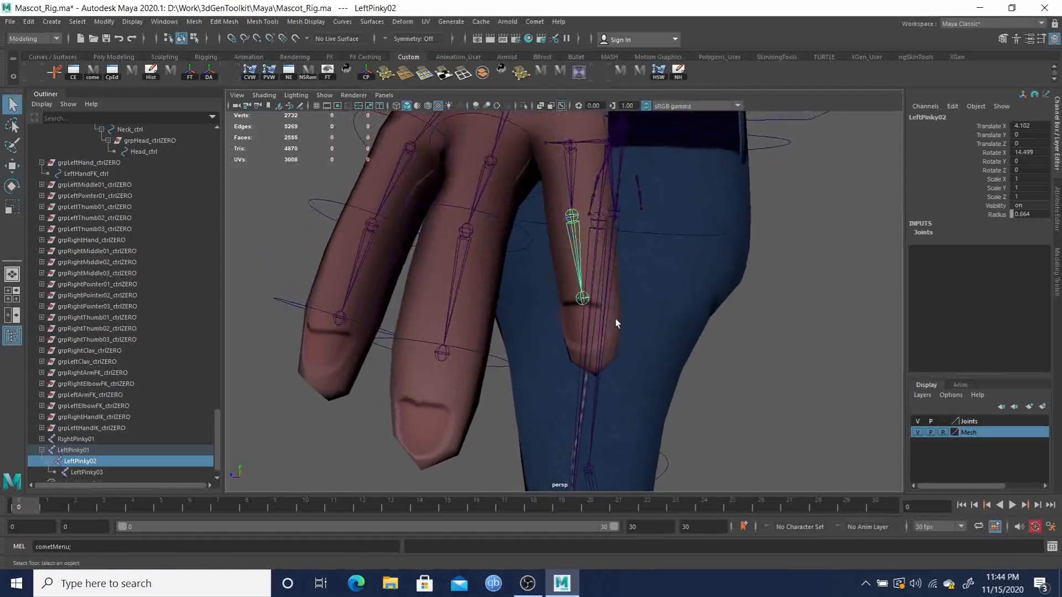
Step: Inspect the rotation axes of the LeftPinky03 joint at the fingertip
{"action": "left_click", "coordinate": [581, 302]}
{"action": "left_click_drag", "start_coordinate": [600, 314], "coordinate": [671, 297], "text": "alt"}
{"action": "key", "text": "e"}
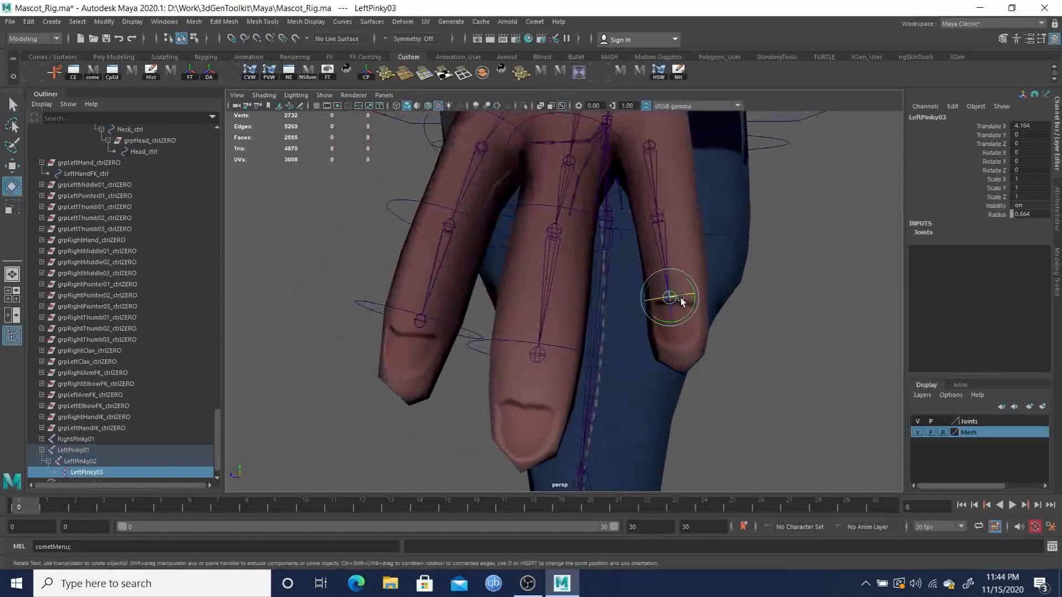
{"action": "scroll", "coordinate": [707, 311], "scroll_direction": "down", "scroll_amount": 3}
{"action": "key", "text": "q"}
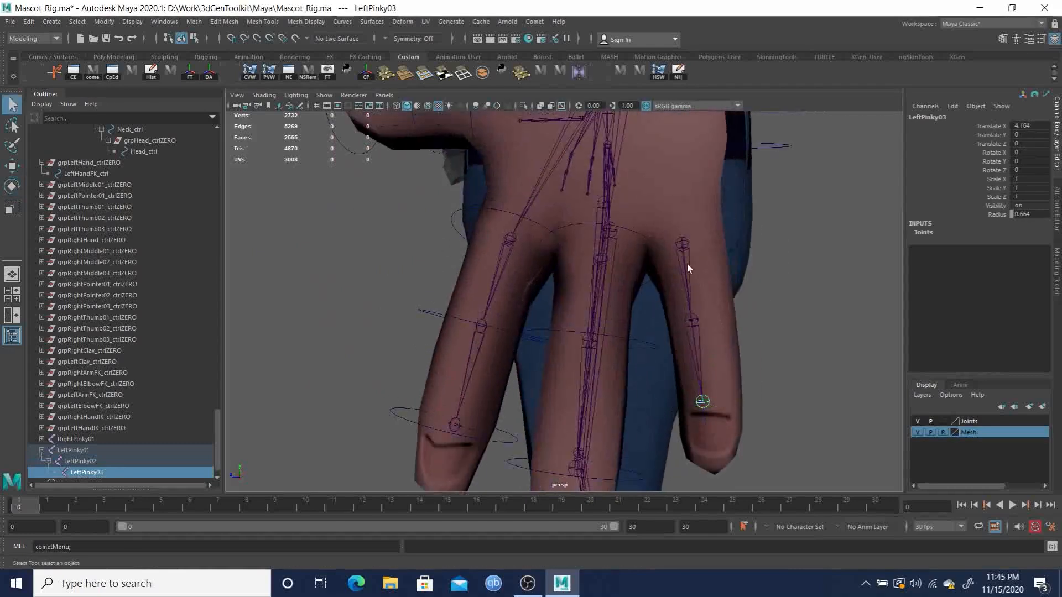
Step: Test-rotate the LeftPinky01 joint once more and undo the rotation
{"action": "left_click", "coordinate": [687, 264]}
{"action": "key", "text": "e"}
{"action": "left_click_drag", "start_coordinate": [685, 247], "coordinate": [685, 268]}
{"action": "left_click_drag", "start_coordinate": [719, 307], "coordinate": [585, 287], "text": "alt"}
{"action": "key", "text": "f"}
{"action": "right_click_drag", "start_coordinate": [683, 299], "coordinate": [584, 298], "text": "alt"}
{"action": "left_click_drag", "start_coordinate": [584, 299], "coordinate": [663, 308], "text": "alt"}
{"action": "key", "text": "ctrl+z"}
Step: Parent the LeftPinky01 joint chain to the LeftHand joint
{"action": "right_click_drag", "start_coordinate": [663, 308], "coordinate": [571, 292], "text": "alt"}
{"action": "middle_click_drag", "start_coordinate": [571, 289], "coordinate": [627, 303], "text": "alt"}
{"action": "right_click_drag", "start_coordinate": [561, 293], "coordinate": [508, 274], "text": "alt"}
{"action": "middle_click_drag", "start_coordinate": [686, 272], "coordinate": [676, 297], "text": "alt"}
{"action": "right_click_drag", "start_coordinate": [679, 296], "coordinate": [670, 288], "text": "alt"}
{"action": "left_click_drag", "start_coordinate": [671, 290], "coordinate": [700, 264], "text": "alt"}
{"action": "right_click_drag", "start_coordinate": [700, 264], "coordinate": [459, 269], "text": "alt"}
{"action": "left_click_drag", "start_coordinate": [460, 270], "coordinate": [672, 284], "text": "alt"}
{"action": "mouse_move", "coordinate": [572, 271]}
{"action": "right_mouse_down", "text": "alt"}
{"action": "mouse_move", "coordinate": [539, 299]}
{"action": "mouse_move", "coordinate": [582, 253]}
{"action": "right_mouse_up", "text": "alt"}
{"action": "mouse_move", "coordinate": [582, 252]}
{"action": "left_mouse_down", "text": "alt"}
{"action": "mouse_move", "coordinate": [642, 256]}
{"action": "mouse_move", "coordinate": [553, 244]}
{"action": "mouse_move", "coordinate": [600, 249]}
{"action": "mouse_move", "coordinate": [575, 254]}
{"action": "left_mouse_up", "text": "alt"}
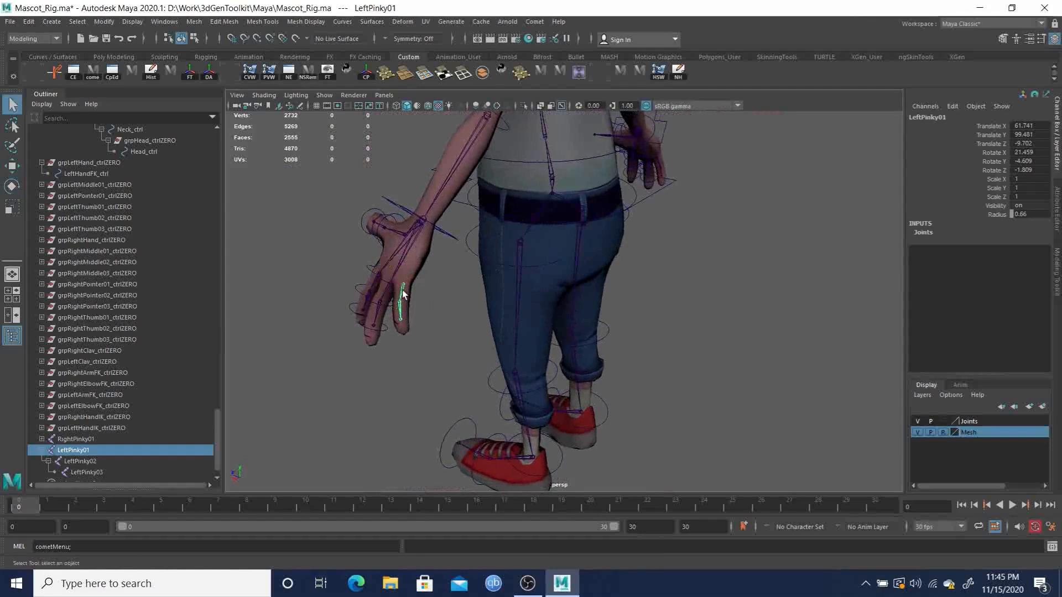
{"action": "left_click", "coordinate": [412, 244]}
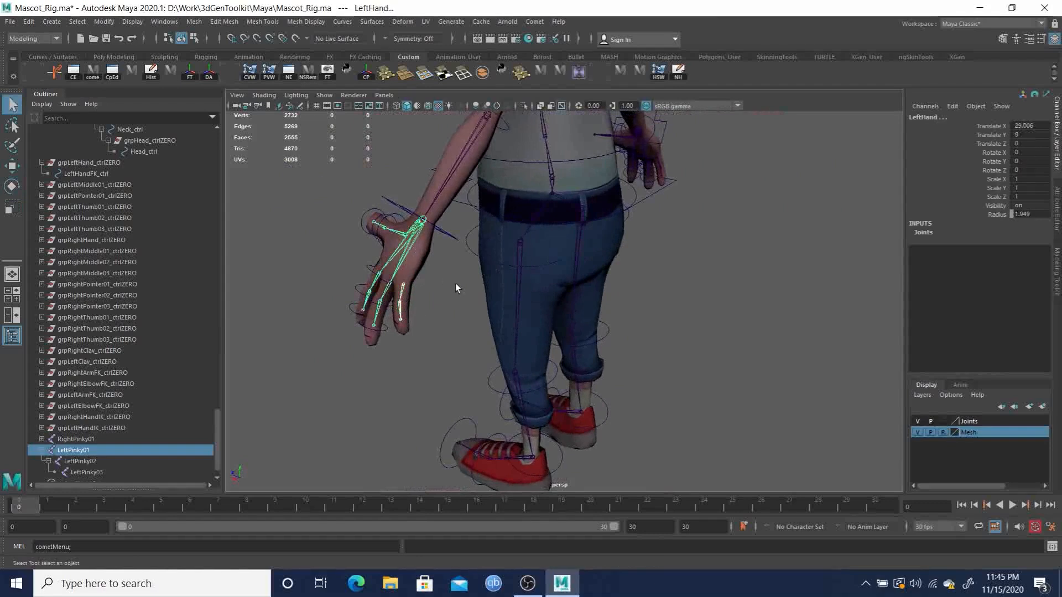
{"action": "key", "text": "p"}
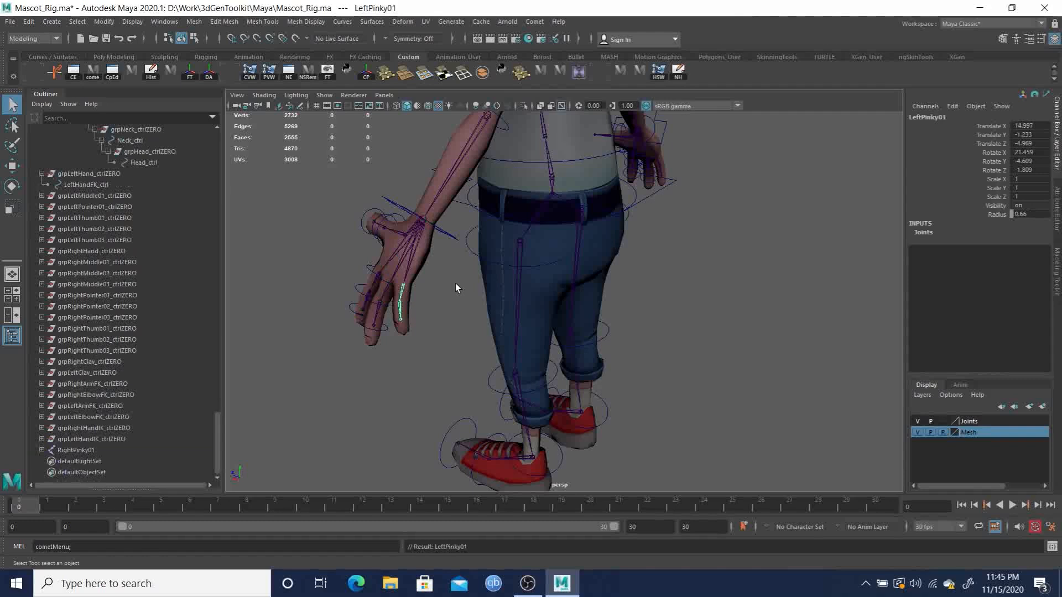
Step: Delete the old RightPinky01 joint chain and select the LeftPinky01 joint
{"action": "left_click", "coordinate": [75, 449]}
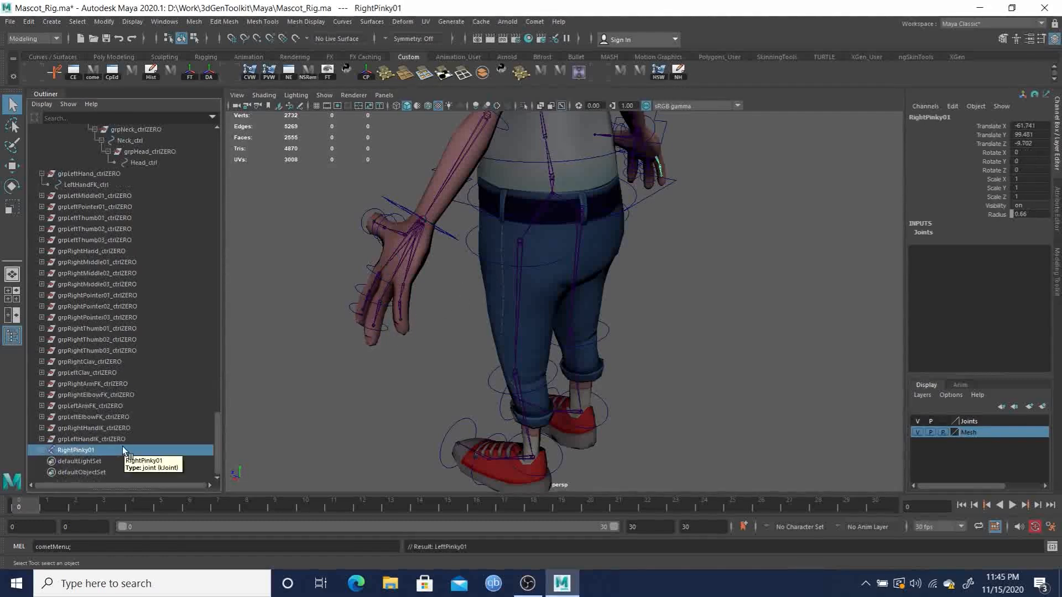
{"action": "key", "text": "Delete"}
{"action": "left_click", "coordinate": [401, 293]}
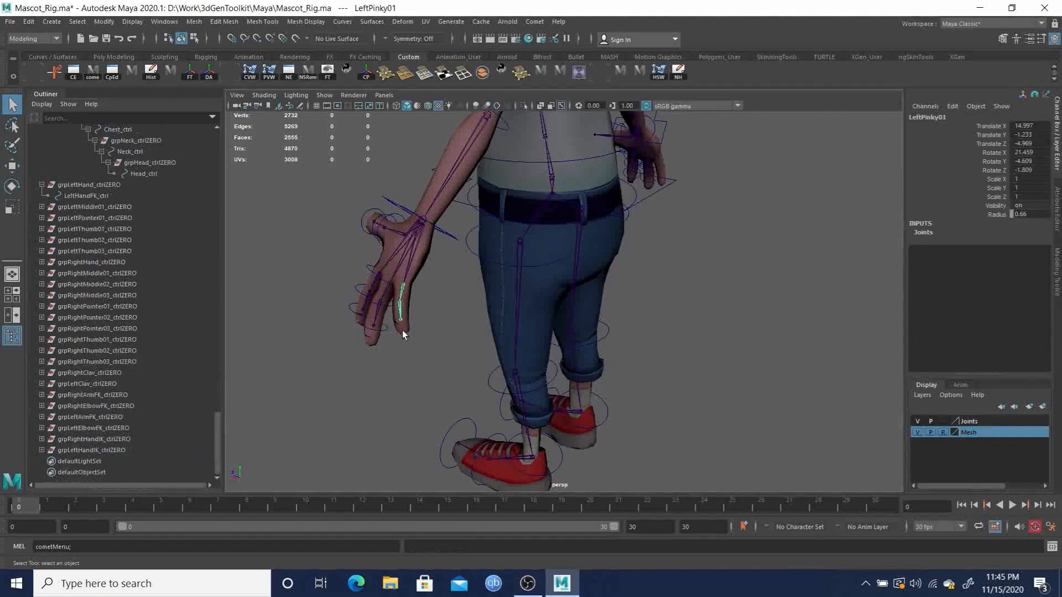
{"action": "left_click_drag", "start_coordinate": [399, 334], "coordinate": [636, 290], "text": "alt"}
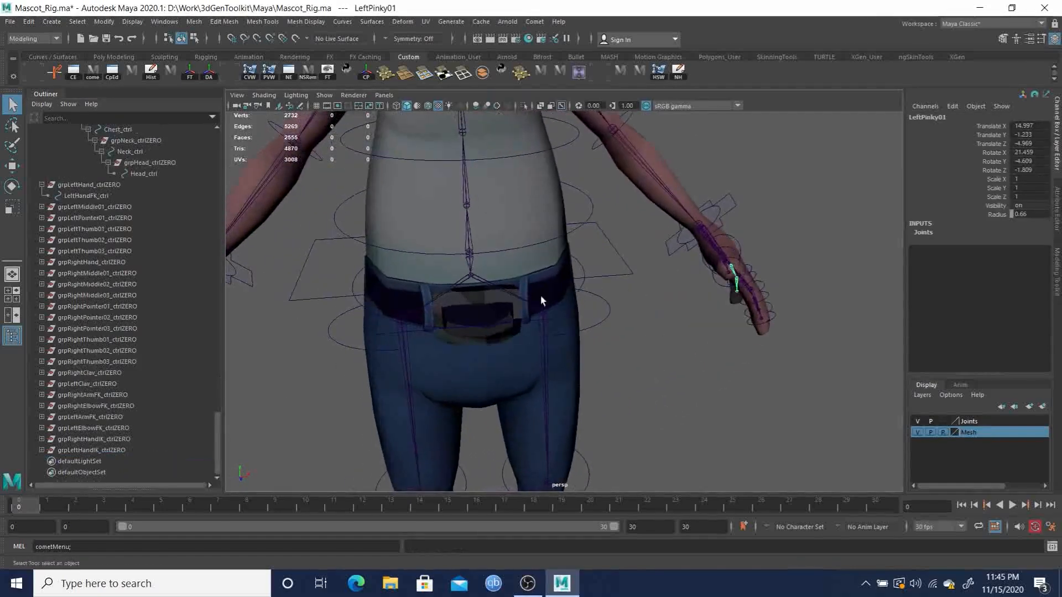
Step: Switch to the Rigging toolset and try mirroring the parented LeftPinky01 joint chain to the right side
{"action": "middle_click_drag", "start_coordinate": [507, 300], "coordinate": [646, 286], "text": "alt"}
{"action": "scroll", "coordinate": [646, 286], "scroll_direction": "down", "scroll_amount": 2}
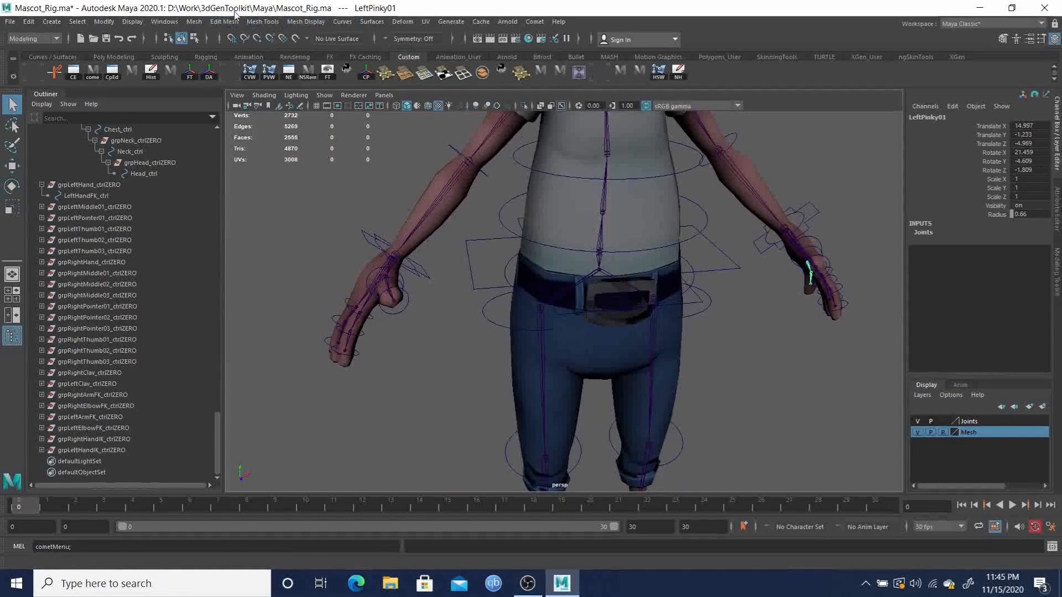
{"action": "left_click", "coordinate": [41, 40]}
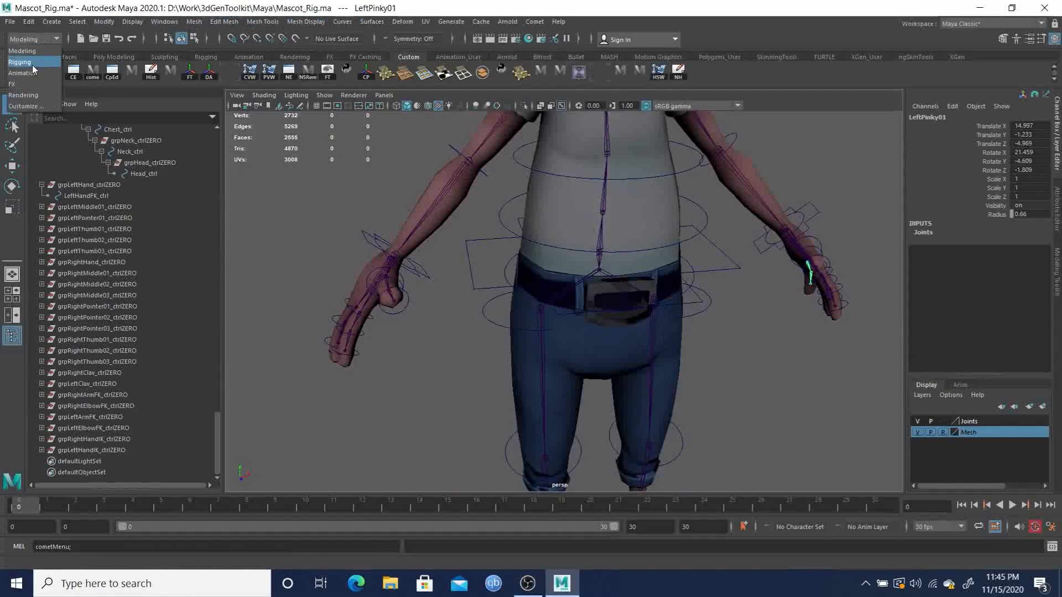
{"action": "left_click", "coordinate": [22, 62]}
{"action": "left_click", "coordinate": [198, 23]}
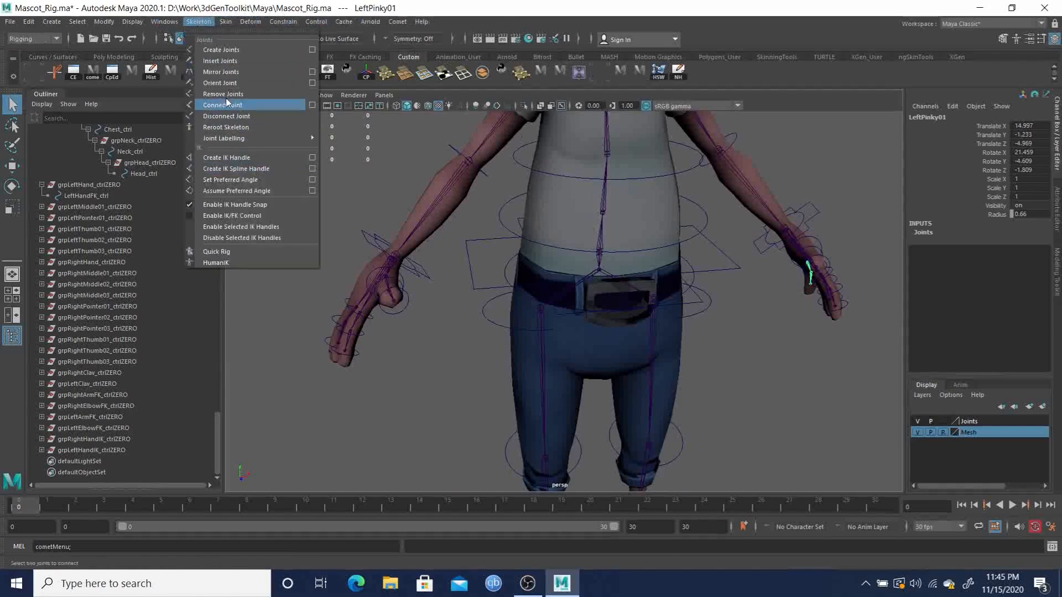
{"action": "left_click", "coordinate": [225, 72]}
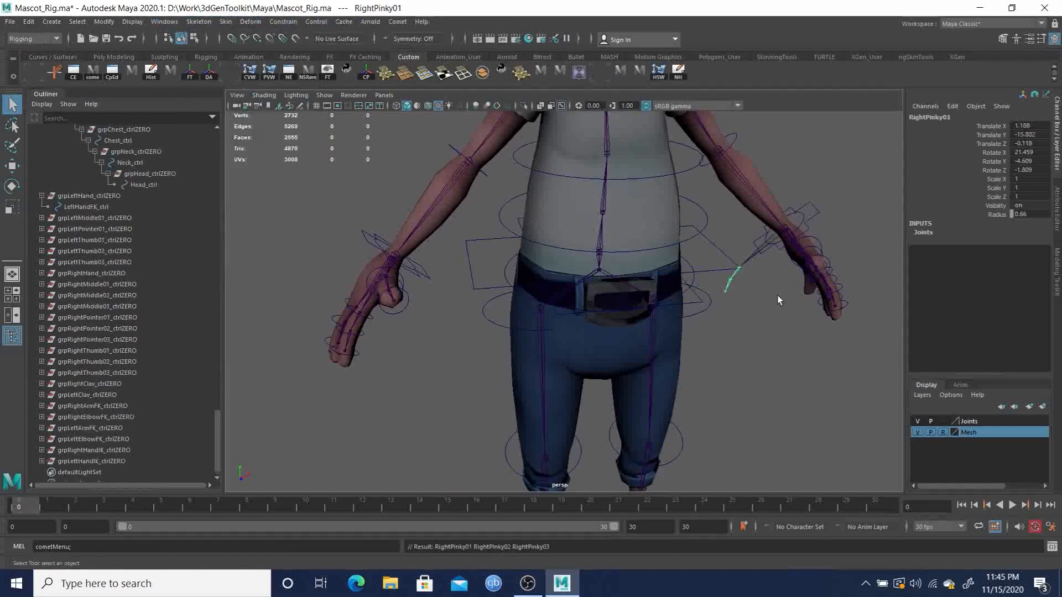
Step: Try moving the mirrored RightPinky01 chain sideways, and undo the move, mirroring, right-chain deletion and LeftPinky01 parenting
{"action": "left_click_drag", "start_coordinate": [782, 294], "coordinate": [464, 310], "text": "alt"}
{"action": "key", "text": "w"}
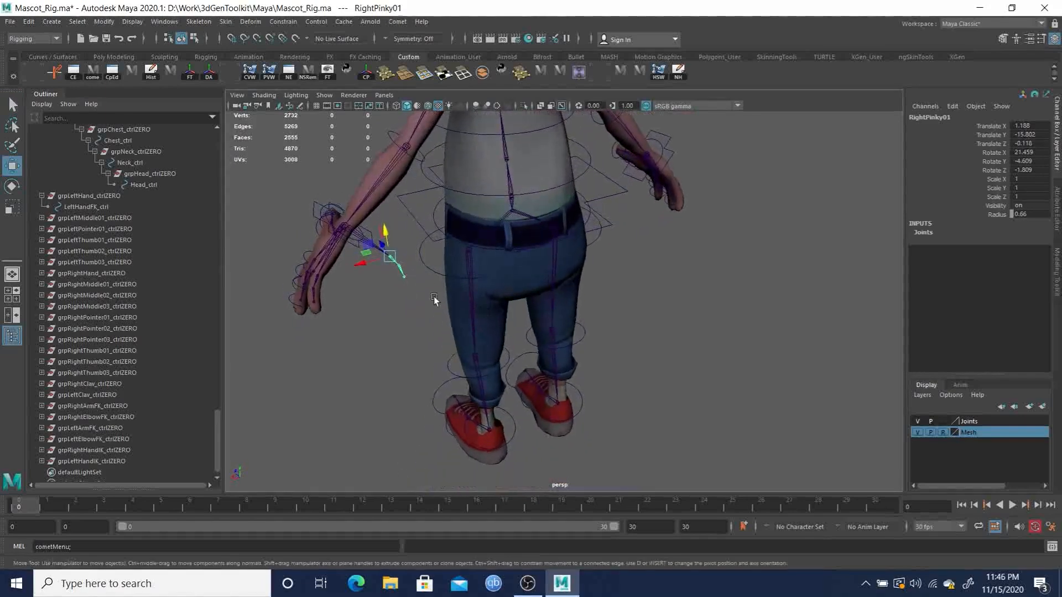
{"action": "left_click_drag", "start_coordinate": [363, 265], "coordinate": [506, 264]}
{"action": "key", "text": "ctrl+z"}
{"action": "key", "text": "ctrl+z"}
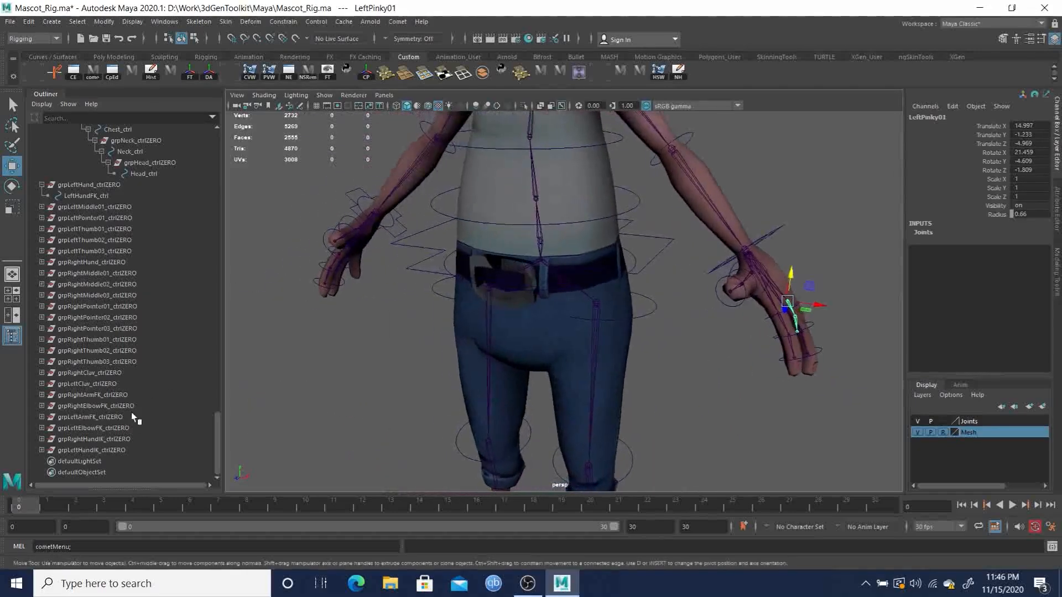
{"action": "left_click_drag", "start_coordinate": [785, 334], "coordinate": [763, 339], "text": "alt"}
{"action": "key", "text": "ctrl+z"}
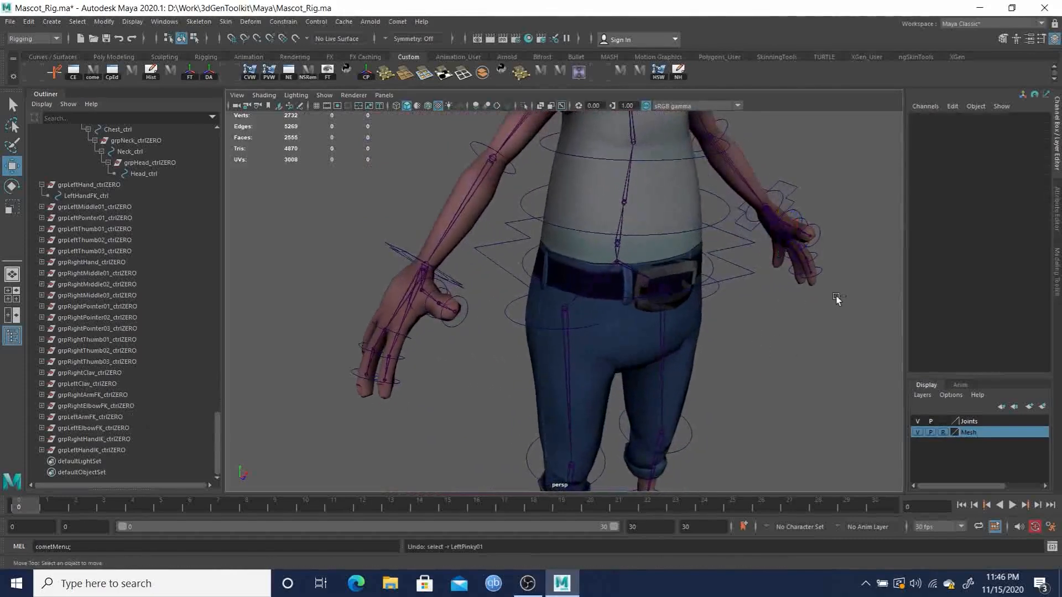
{"action": "key", "text": "ctrl+z"}
{"action": "left_click_drag", "start_coordinate": [829, 299], "coordinate": [594, 371], "text": "alt"}
{"action": "key", "text": "ctrl+z"}
Step: Delete the old RightPinky01 joint chain from the right hand
{"action": "key", "text": "q"}
{"action": "left_click", "coordinate": [585, 364]}
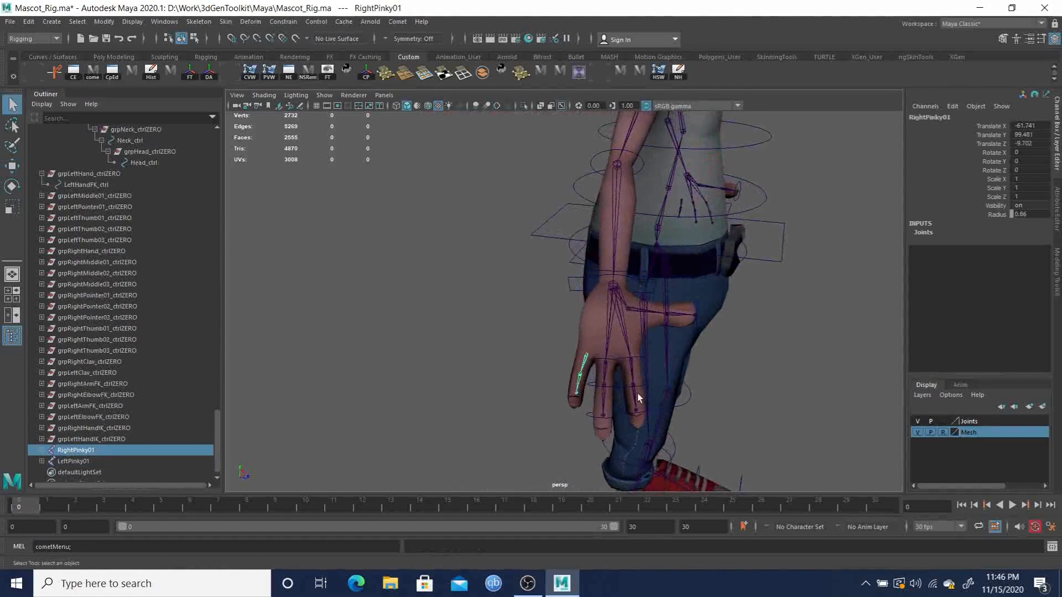
{"action": "key", "text": "Delete"}
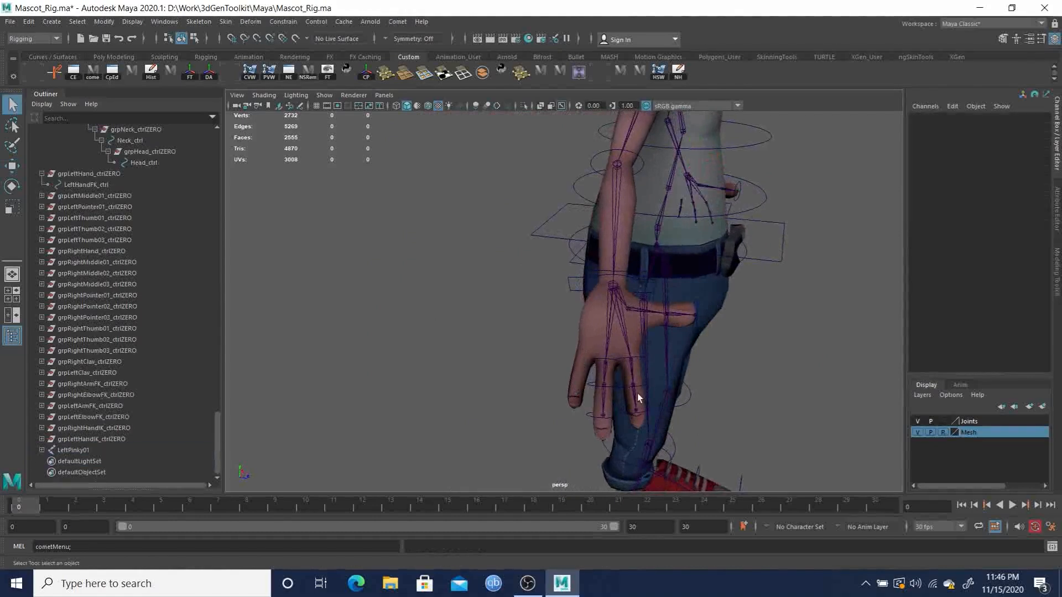
Step: Mirror the unparented LeftPinky01 joint chain across the body to create the right pinky joints
{"action": "left_click", "coordinate": [82, 449]}
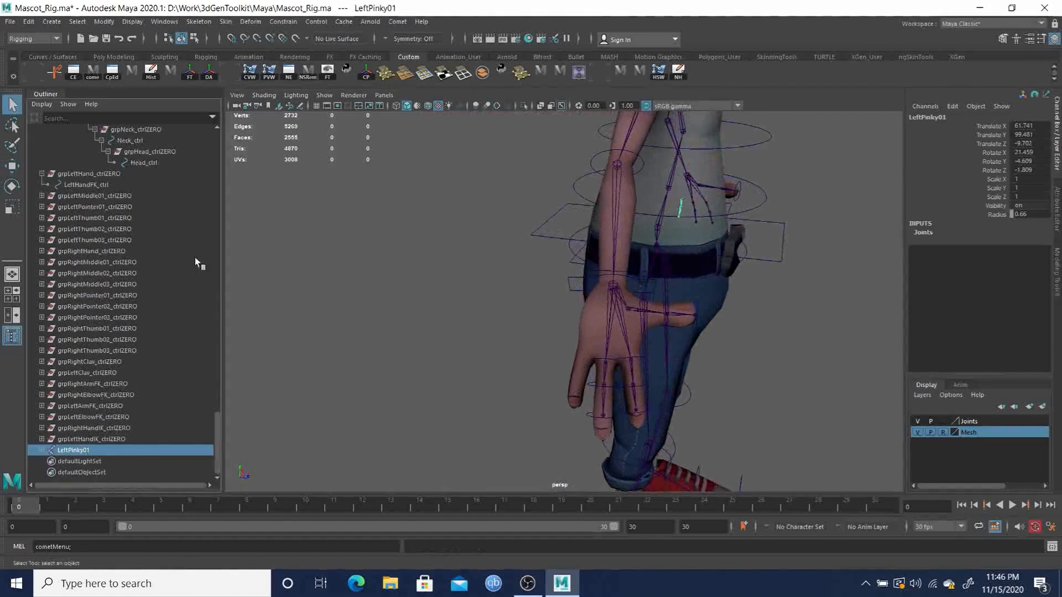
{"action": "left_click", "coordinate": [206, 22]}
{"action": "left_click", "coordinate": [231, 73]}
{"action": "left_click_drag", "start_coordinate": [591, 285], "coordinate": [601, 315], "text": "alt"}
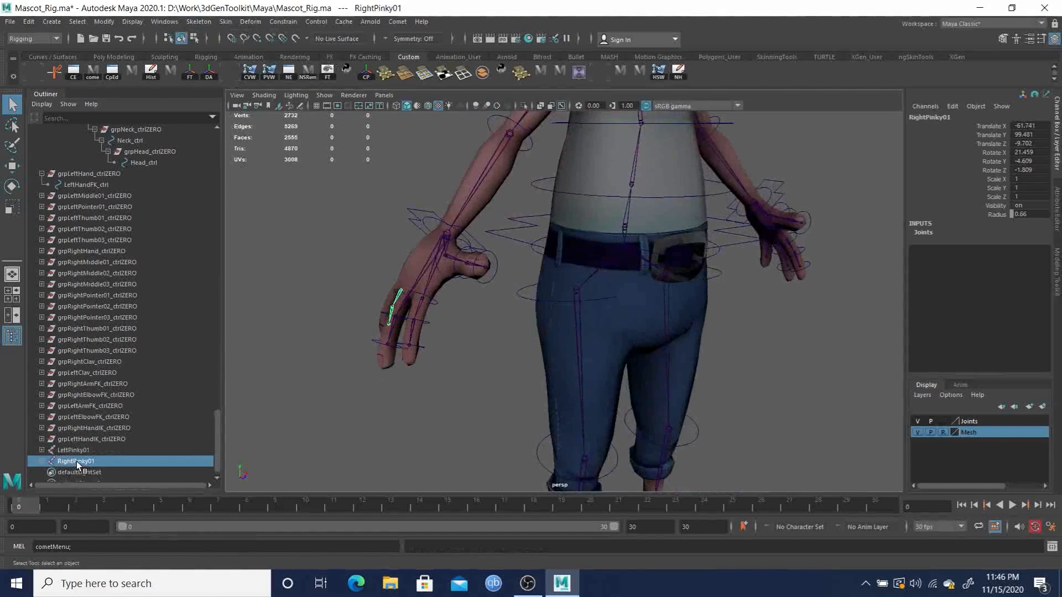
Step: Parent RightPinky01 to the RightHand joint and LeftPinky01 to the LeftHand joint
{"action": "left_click", "coordinate": [428, 266], "text": "shift"}
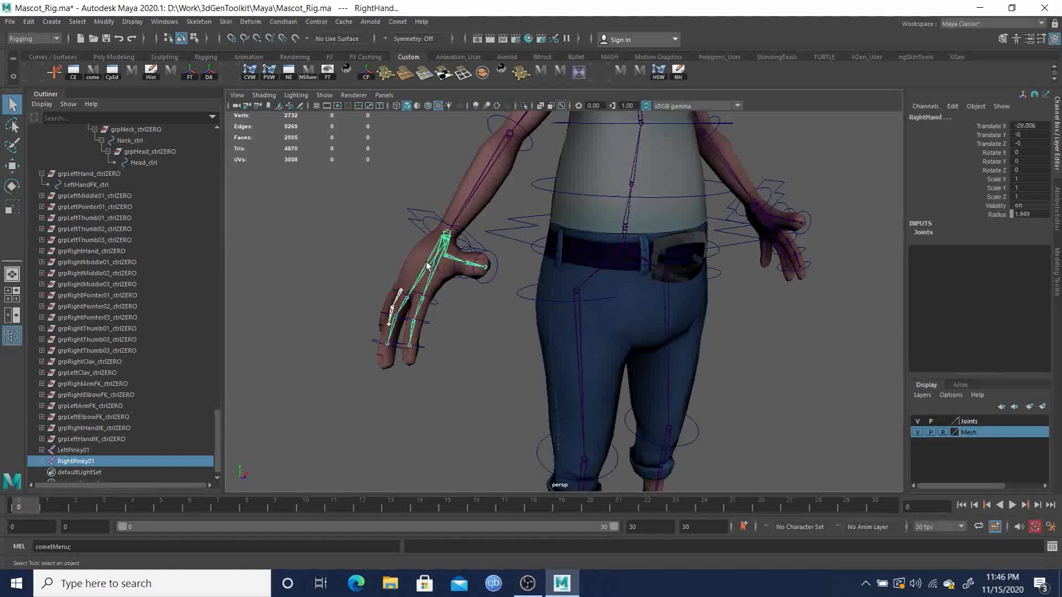
{"action": "key", "text": "p"}
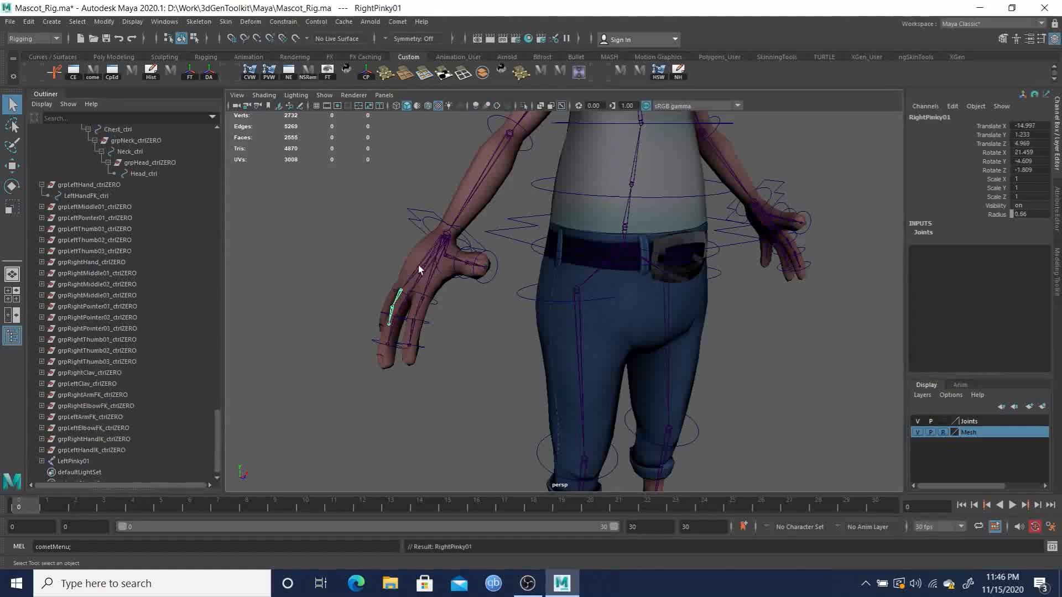
{"action": "left_click", "coordinate": [74, 461]}
{"action": "left_click_drag", "start_coordinate": [845, 266], "coordinate": [691, 276], "text": "alt"}
{"action": "left_click", "coordinate": [619, 345], "text": "shift"}
{"action": "key", "text": "p"}
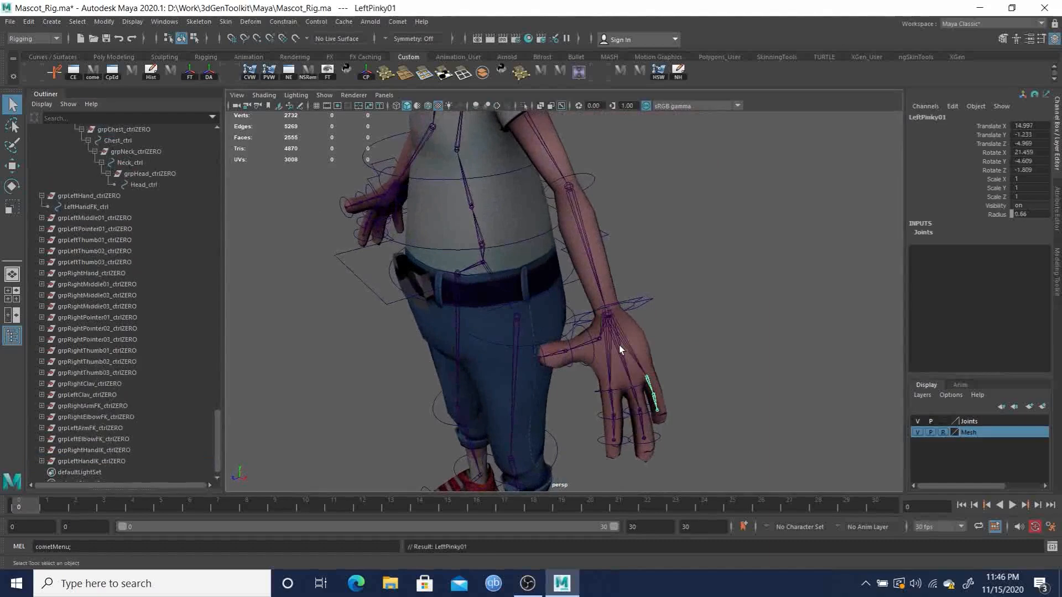
Step: Expand the RightPinky01 hierarchy under RightHand and select RightPinky01, RightPinky02 and RightPinky03
{"action": "left_click_drag", "start_coordinate": [635, 345], "coordinate": [538, 327], "text": "alt"}
{"action": "right_click_drag", "start_coordinate": [537, 328], "coordinate": [633, 370], "text": "alt"}
{"action": "left_click_drag", "start_coordinate": [633, 370], "coordinate": [676, 366], "text": "alt"}
{"action": "left_click_drag", "start_coordinate": [481, 320], "coordinate": [541, 322], "text": "alt"}
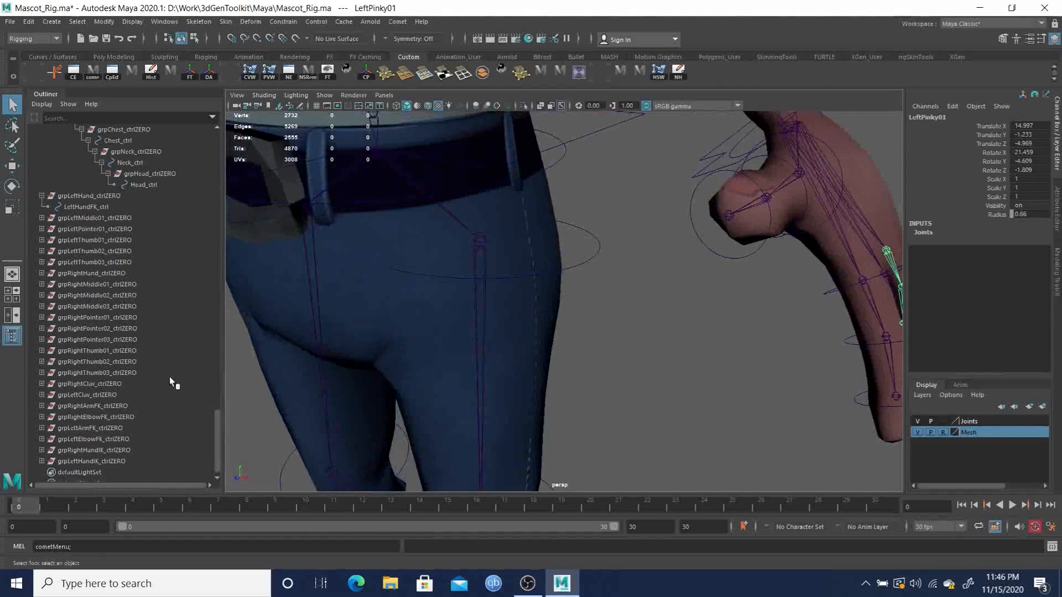
{"action": "right_click_drag", "start_coordinate": [747, 348], "coordinate": [533, 305], "text": "alt"}
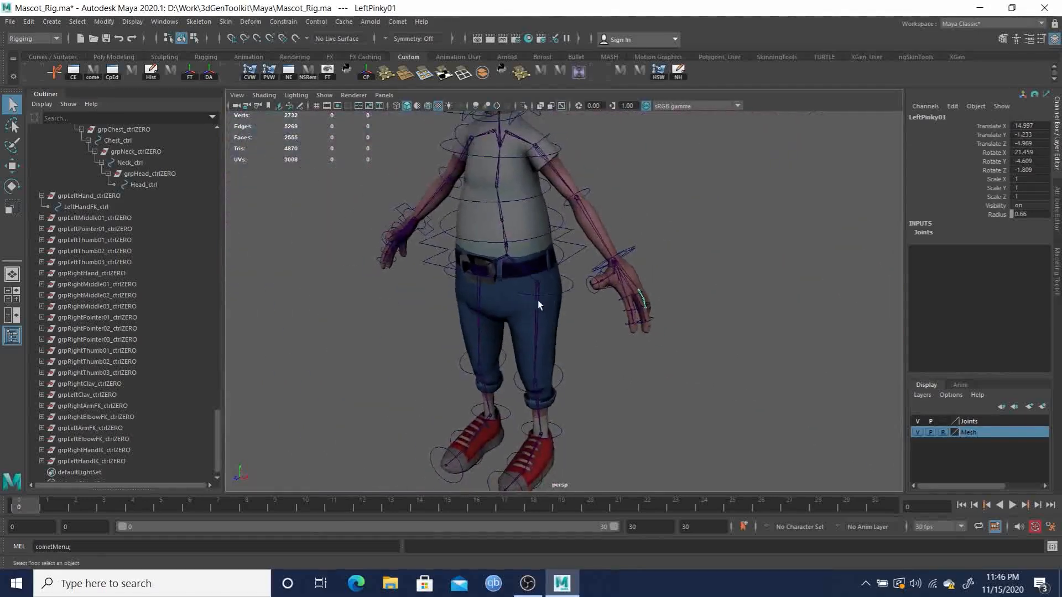
{"action": "left_click_drag", "start_coordinate": [522, 316], "coordinate": [652, 308], "text": "alt"}
{"action": "key", "text": "f"}
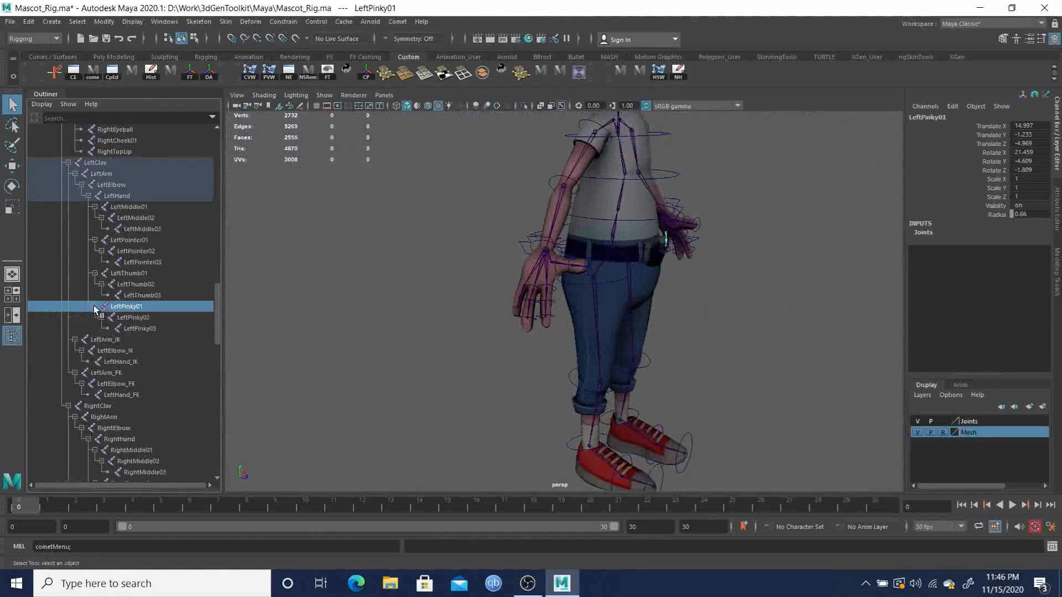
{"action": "scroll", "coordinate": [149, 397], "scroll_direction": "down", "scroll_amount": 7}
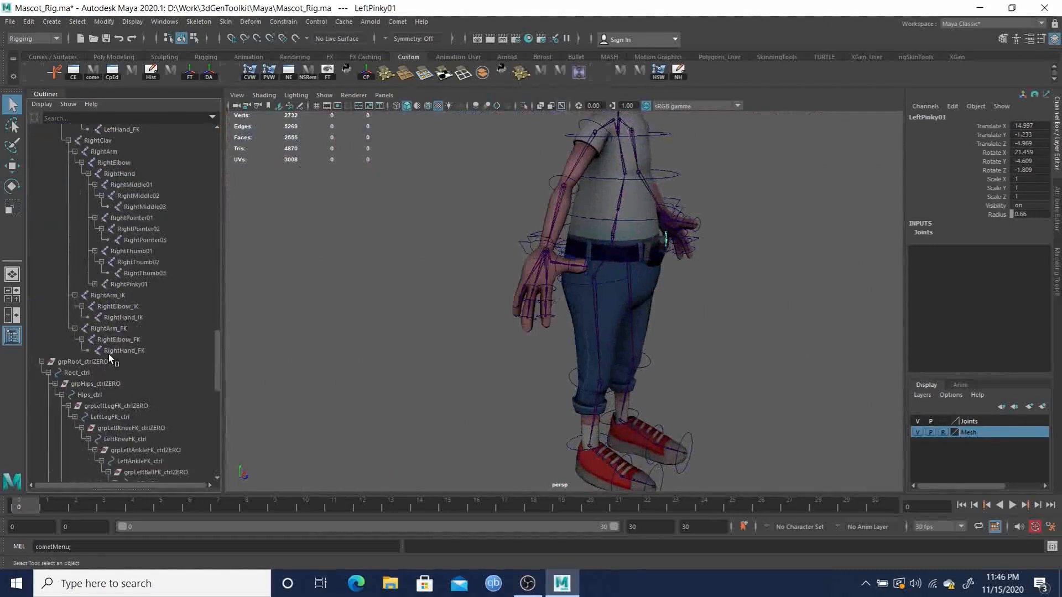
{"action": "left_click", "coordinate": [94, 284]}
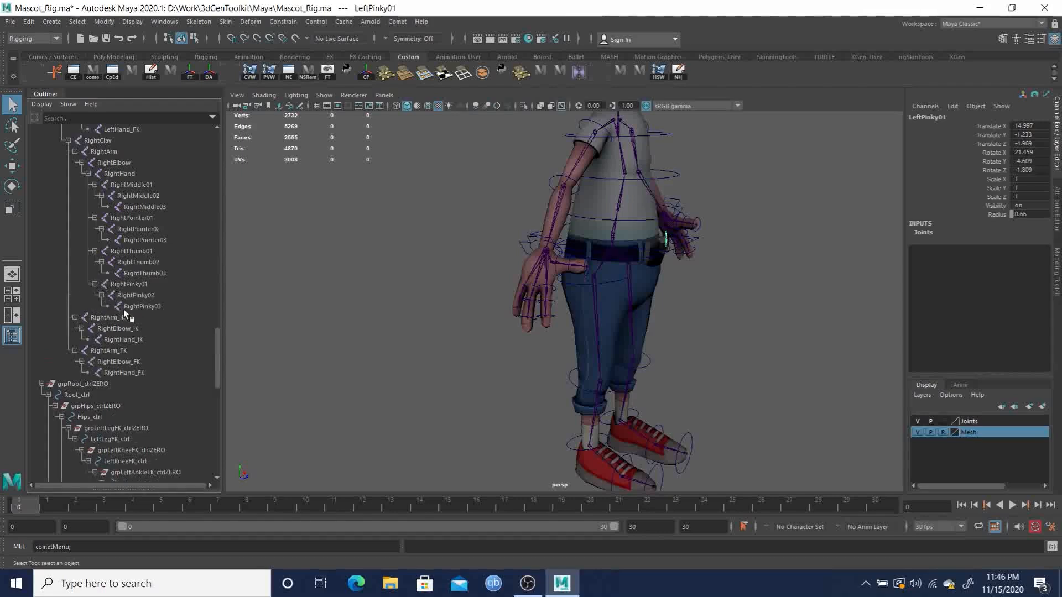
{"action": "left_click", "coordinate": [132, 286]}
{"action": "left_click", "coordinate": [148, 307], "text": "shift"}
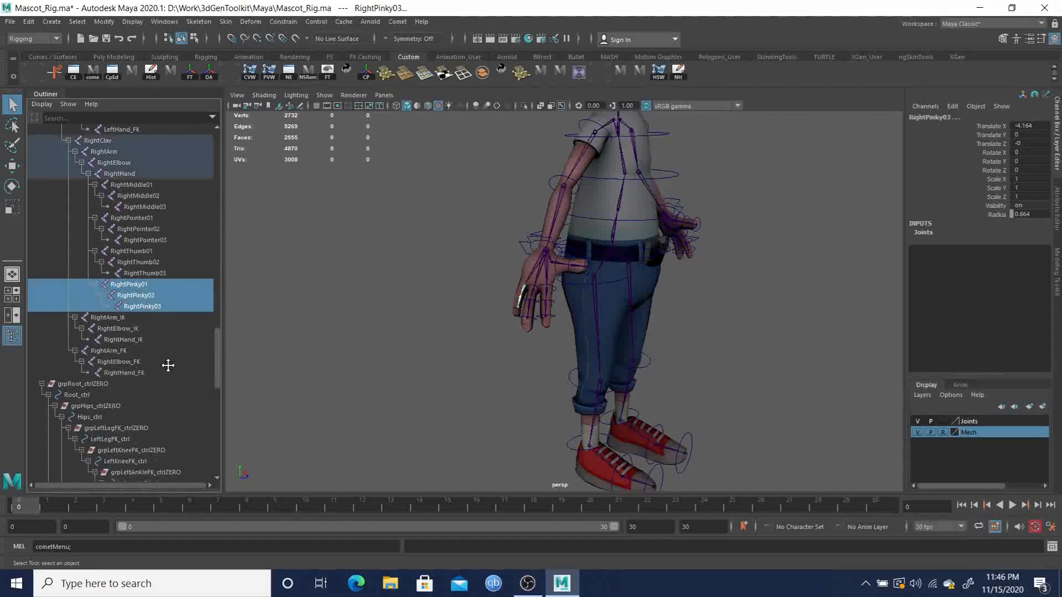
Step: Add LeftPinky01, LeftPinky02 and LeftPinky03 to the selection of right pinky joints and check them on the hands
{"action": "middle_click_drag", "start_coordinate": [168, 366], "coordinate": [160, 386], "text": "alt"}
{"action": "scroll", "coordinate": [159, 387], "scroll_direction": "up", "scroll_amount": 3}
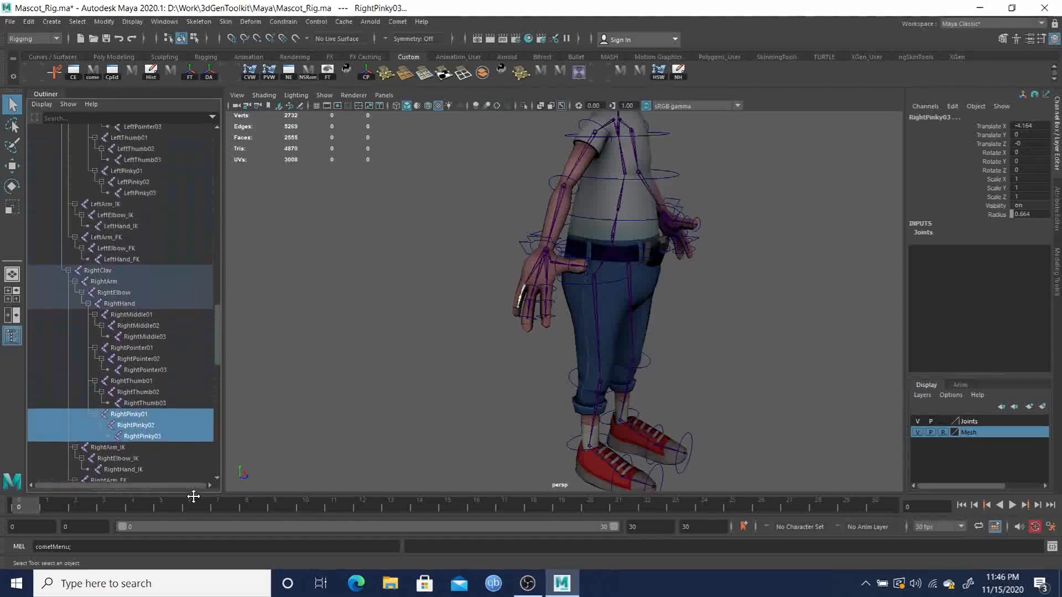
{"action": "left_click", "coordinate": [132, 177], "text": "ctrl"}
{"action": "left_click", "coordinate": [143, 198], "text": "ctrl+shift"}
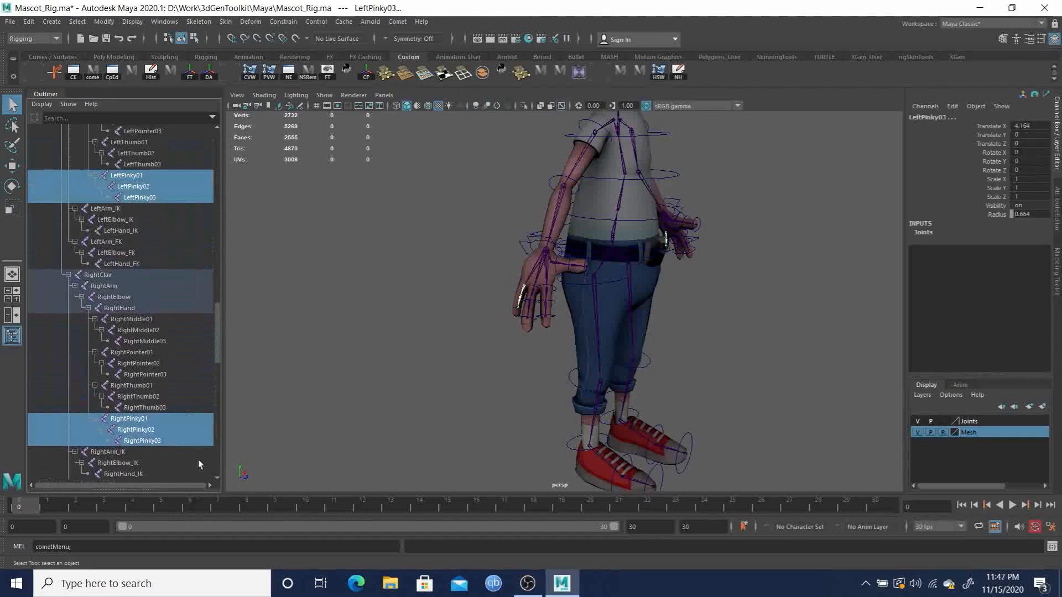
{"action": "left_click_drag", "start_coordinate": [633, 377], "coordinate": [443, 371], "text": "alt"}
{"action": "right_click_drag", "start_coordinate": [442, 233], "coordinate": [464, 293], "text": "alt"}
{"action": "left_click_drag", "start_coordinate": [464, 293], "coordinate": [459, 230], "text": "alt"}
{"action": "right_click_drag", "start_coordinate": [459, 230], "coordinate": [480, 331], "text": "alt"}
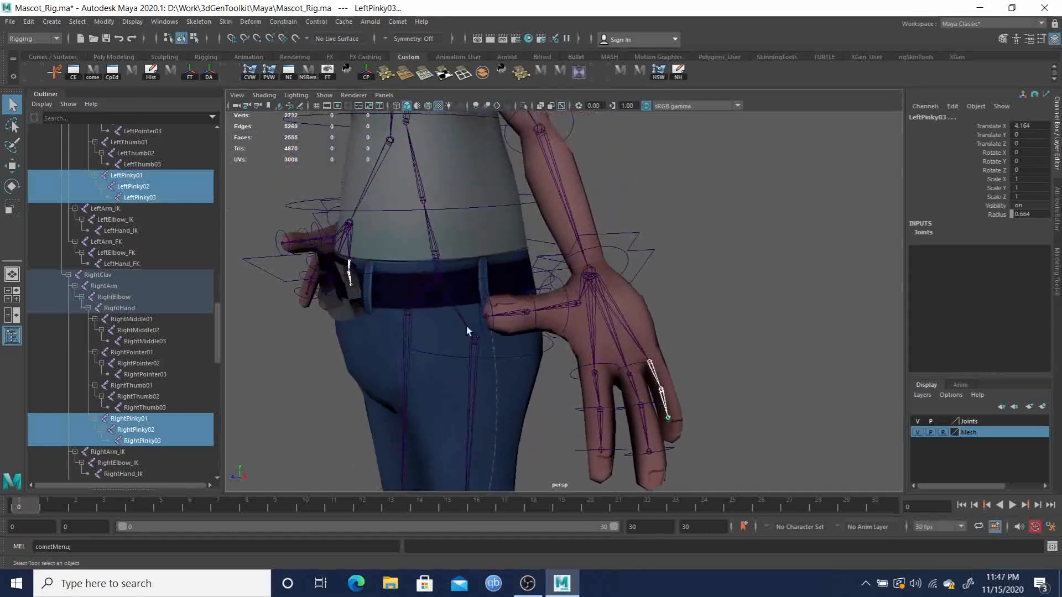
Step: Create a circleY control curve at each of the six selected left and right pinky joints
{"action": "left_click", "coordinate": [397, 21]}
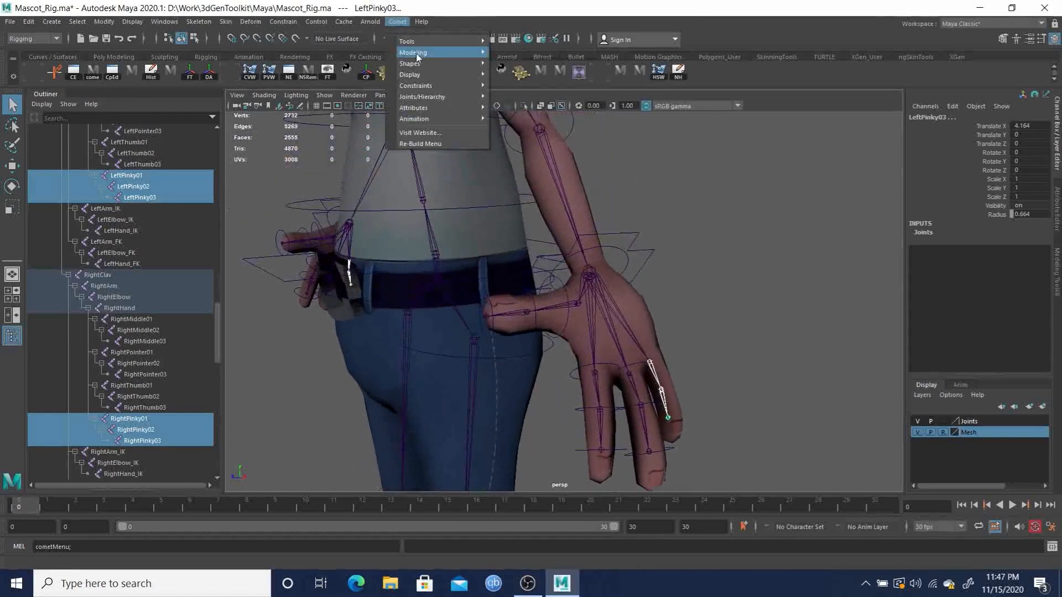
{"action": "mouse_move", "coordinate": [418, 63]}
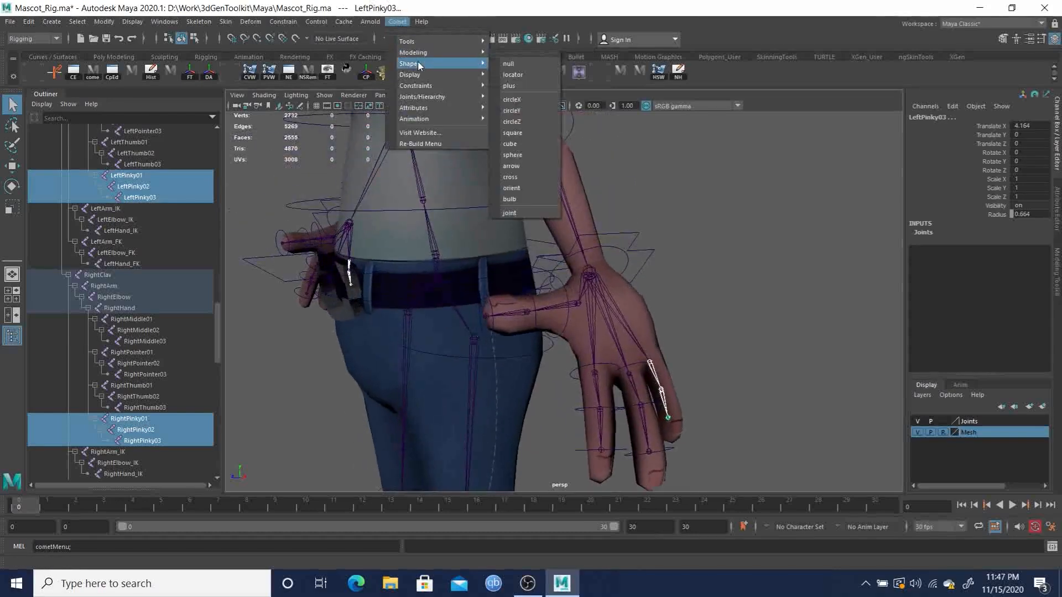
{"action": "left_click", "coordinate": [525, 110]}
Step: Select the control vertices of all six pinky circles and scale them up until the rings surround the fingers
{"action": "left_click_drag", "start_coordinate": [615, 256], "coordinate": [595, 253], "text": "alt"}
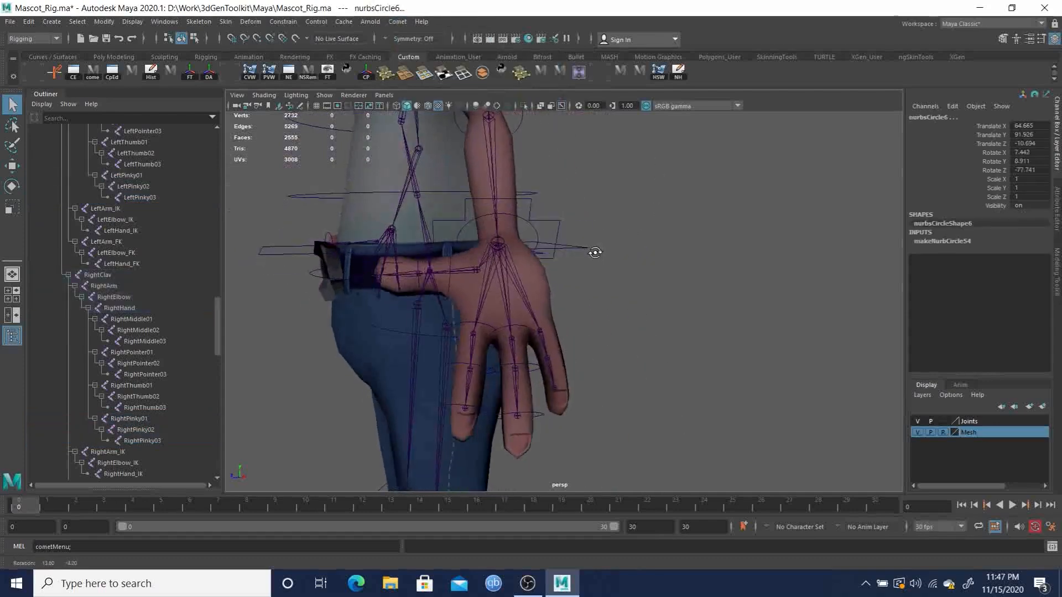
{"action": "key", "text": "4"}
{"action": "mouse_move", "coordinate": [625, 259]}
{"action": "right_mouse_down", "text": "alt"}
{"action": "mouse_move", "coordinate": [647, 255]}
{"action": "mouse_move", "coordinate": [625, 238]}
{"action": "right_mouse_up", "text": "alt"}
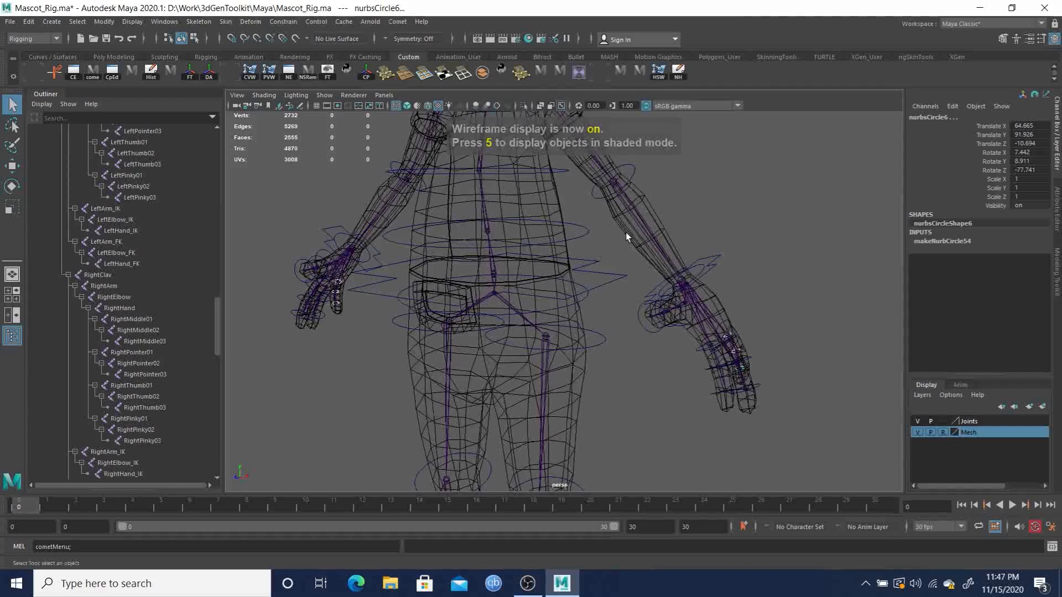
{"action": "key", "text": "F8"}
{"action": "left_click_drag", "start_coordinate": [264, 245], "coordinate": [821, 477]}
{"action": "key", "text": "r"}
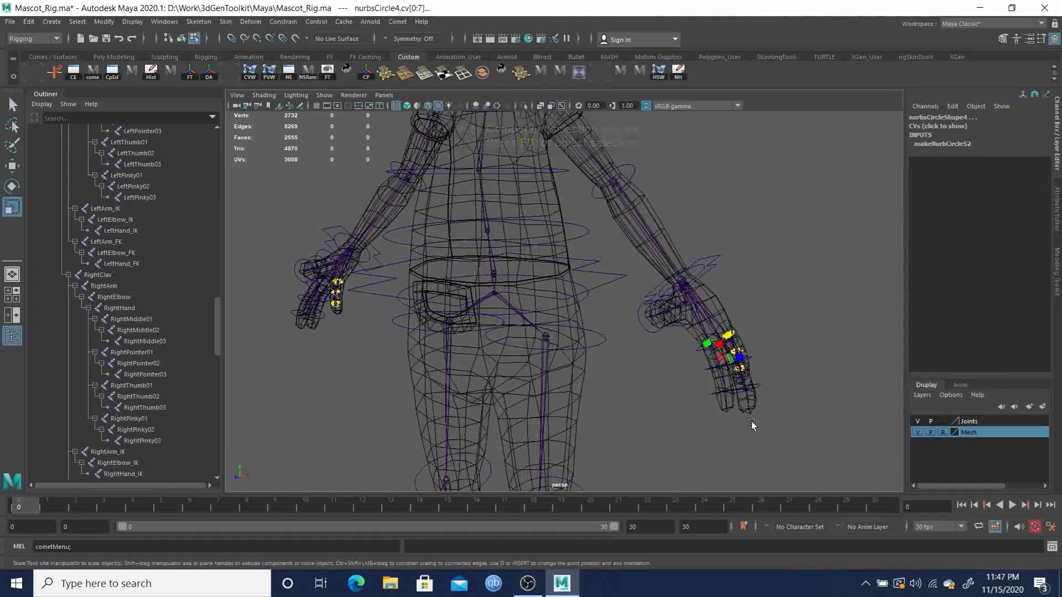
{"action": "key", "text": "6"}
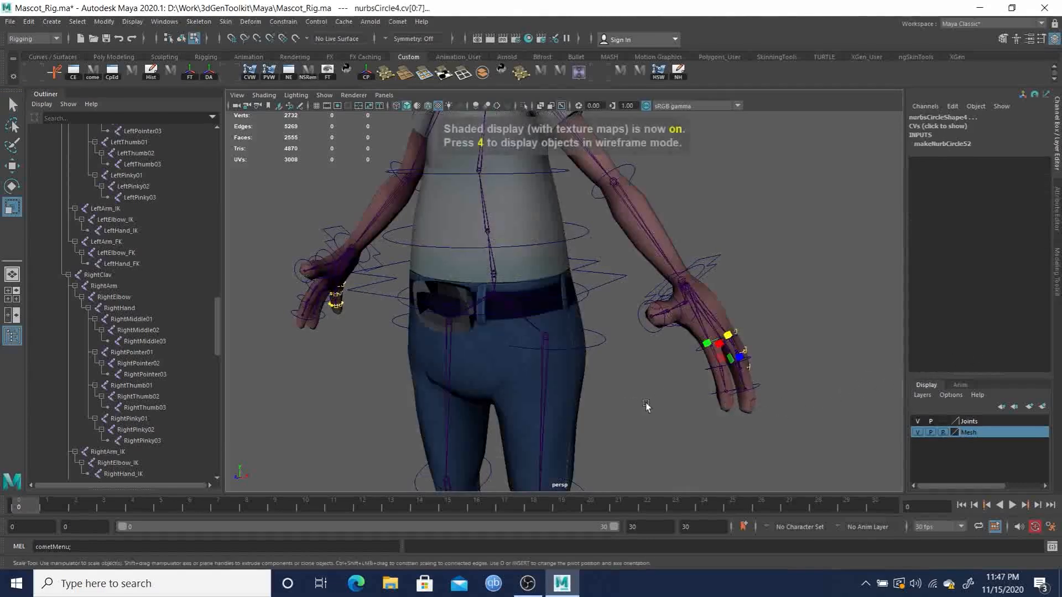
{"action": "left_click_drag", "start_coordinate": [649, 406], "coordinate": [607, 404], "text": "alt"}
{"action": "middle_click_drag", "start_coordinate": [725, 394], "coordinate": [837, 375]}
{"action": "left_click_drag", "start_coordinate": [711, 396], "coordinate": [599, 368], "text": "alt"}
{"action": "scroll", "coordinate": [592, 410], "scroll_direction": "up", "scroll_amount": 6}
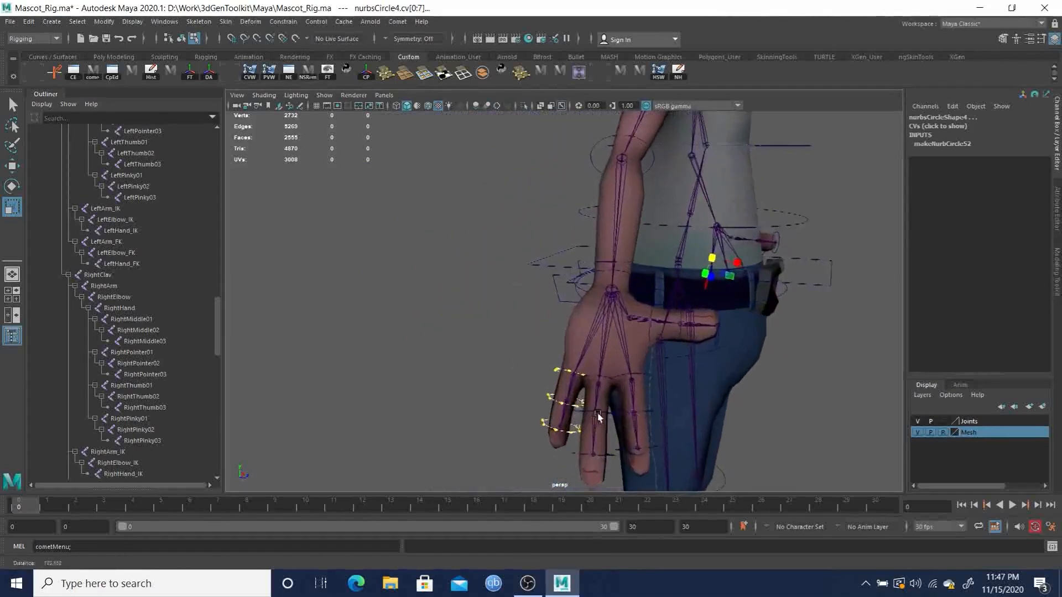
{"action": "left_click_drag", "start_coordinate": [629, 429], "coordinate": [522, 368], "text": "alt"}
{"action": "scroll", "coordinate": [719, 334], "scroll_direction": "down", "scroll_amount": 6}
{"action": "left_click_drag", "start_coordinate": [725, 334], "coordinate": [564, 322], "text": "alt"}
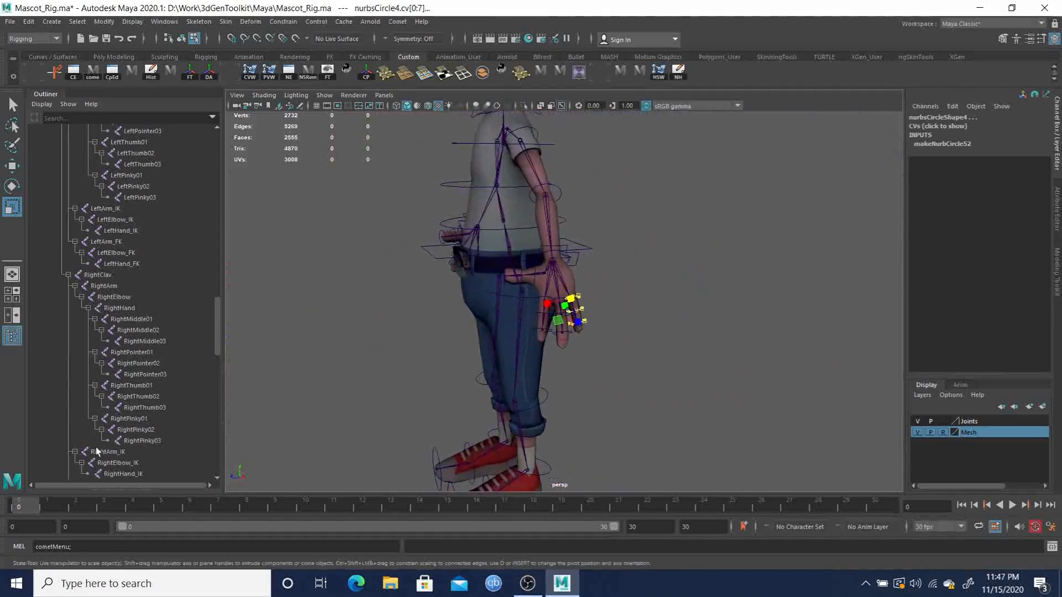
Step: Select nurbsCircle1, nurbsCircle2 and nurbsCircle3 on the right pinky and open the cometRename tool
{"action": "scroll", "coordinate": [95, 447], "scroll_direction": "down", "scroll_amount": 12}
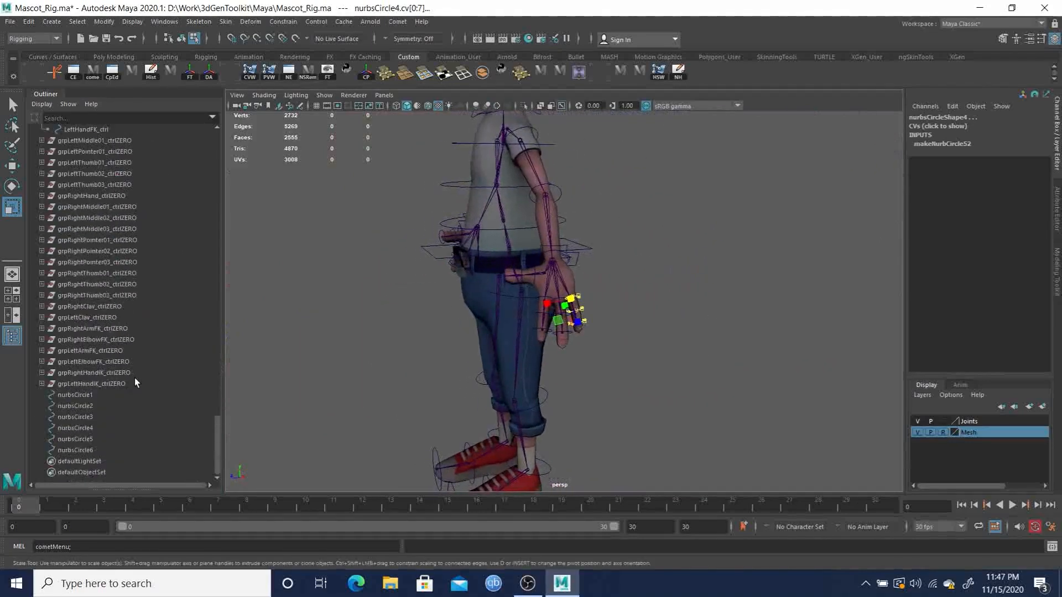
{"action": "left_click", "coordinate": [72, 393]}
{"action": "left_click", "coordinate": [82, 419], "text": "shift"}
{"action": "left_click_drag", "start_coordinate": [520, 289], "coordinate": [676, 309], "text": "alt"}
{"action": "key", "text": "f"}
{"action": "right_click_drag", "start_coordinate": [620, 317], "coordinate": [378, 275], "text": "alt"}
{"action": "left_click", "coordinate": [397, 24]}
{"action": "mouse_move", "coordinate": [430, 42]}
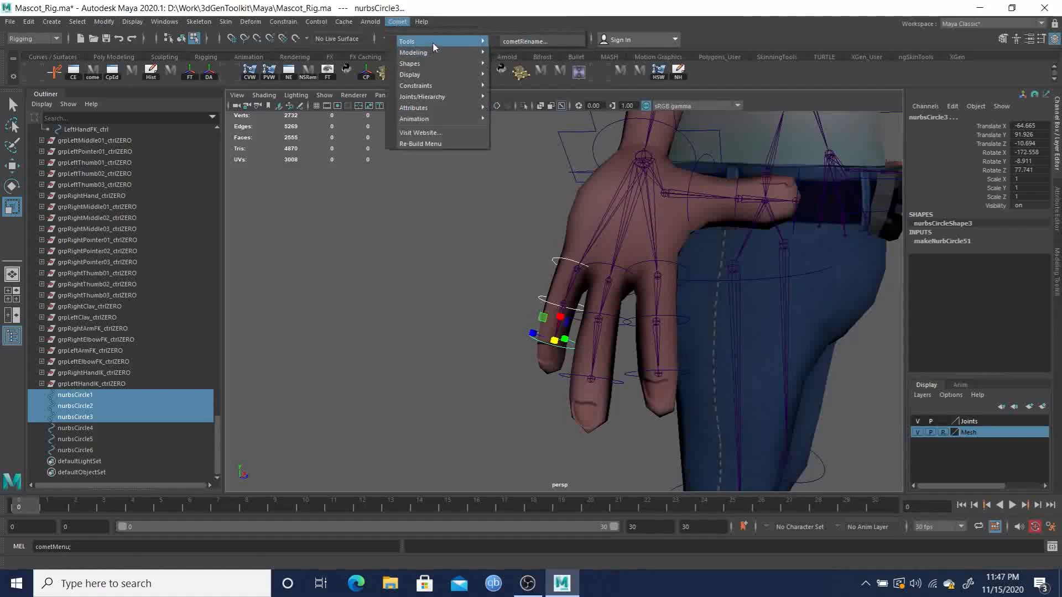
{"action": "left_click", "coordinate": [526, 44]}
{"action": "left_click_drag", "start_coordinate": [815, 126], "coordinate": [315, 192]}
Step: Rename the selected circles as Pinky, numbered from 1 with padding 02, and add the prefix Right and the suffix _ctrl
{"action": "left_click", "coordinate": [293, 267]}
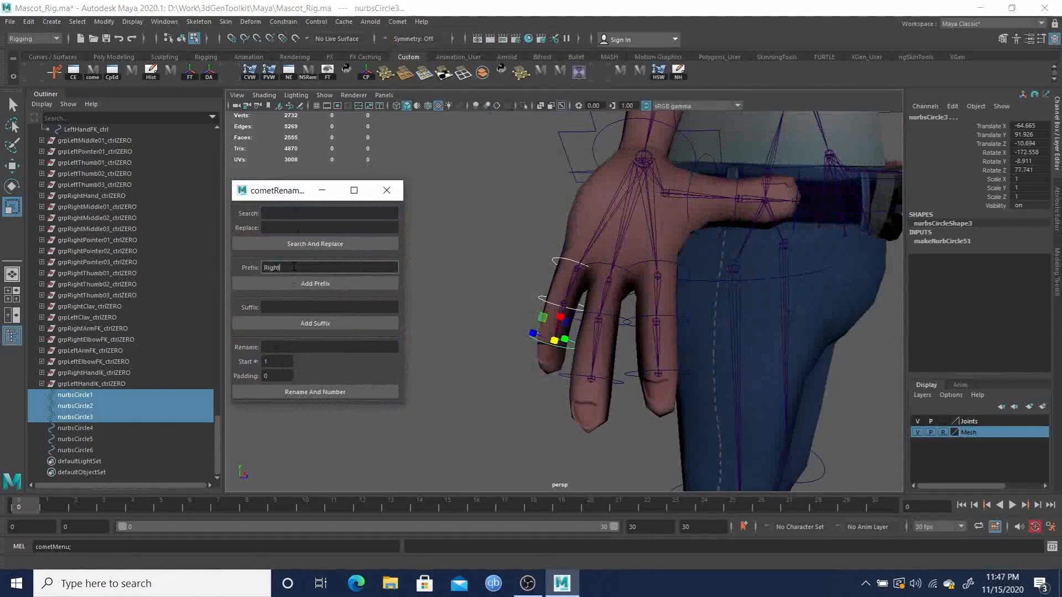
{"action": "key", "text": "Tab"}
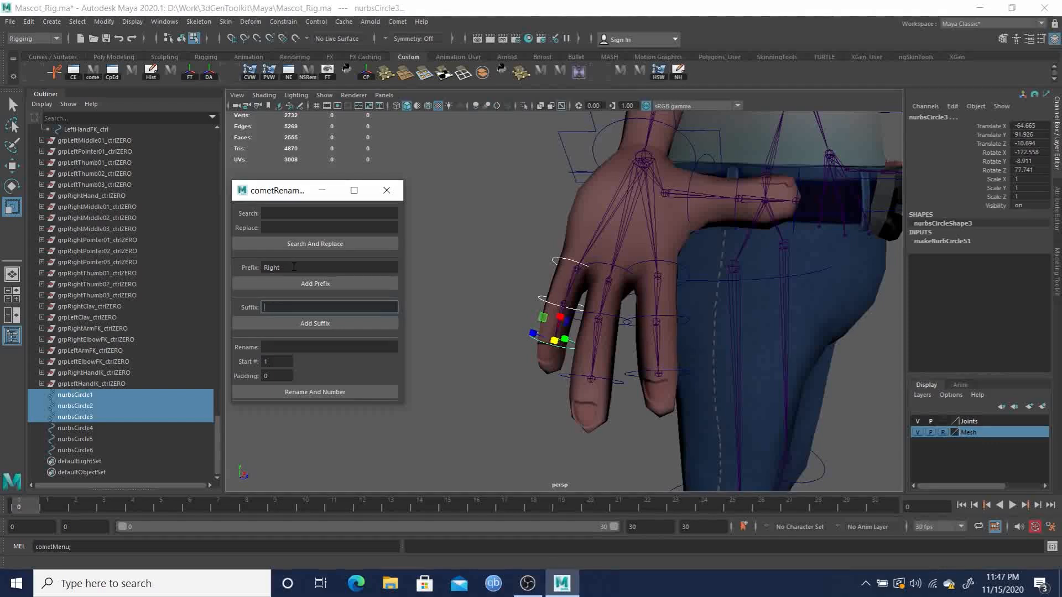
{"action": "type", "text": "_ctrl"}
{"action": "left_click", "coordinate": [288, 348]}
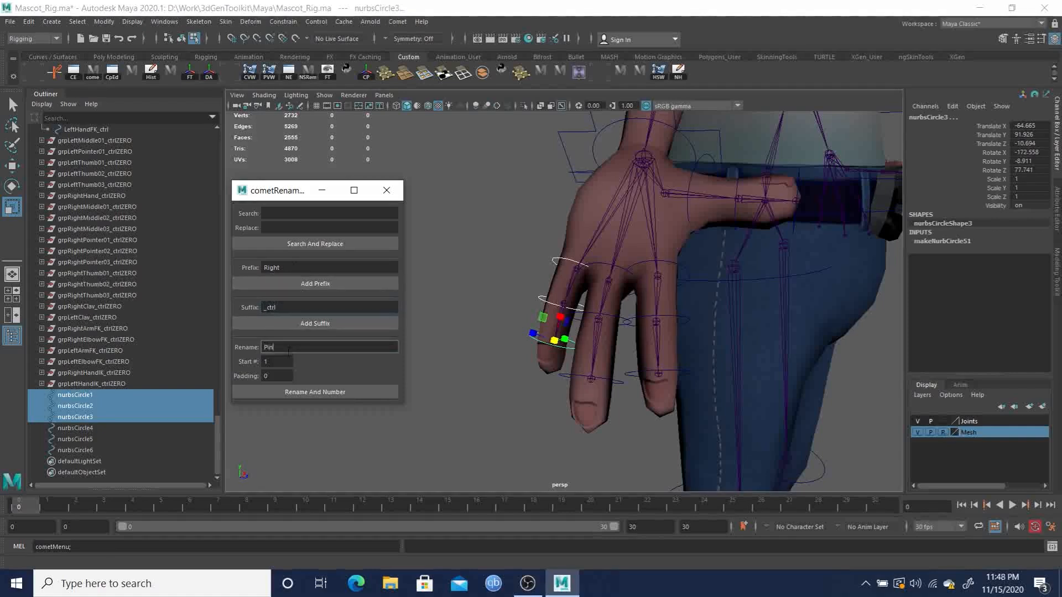
{"action": "left_click", "coordinate": [279, 376]}
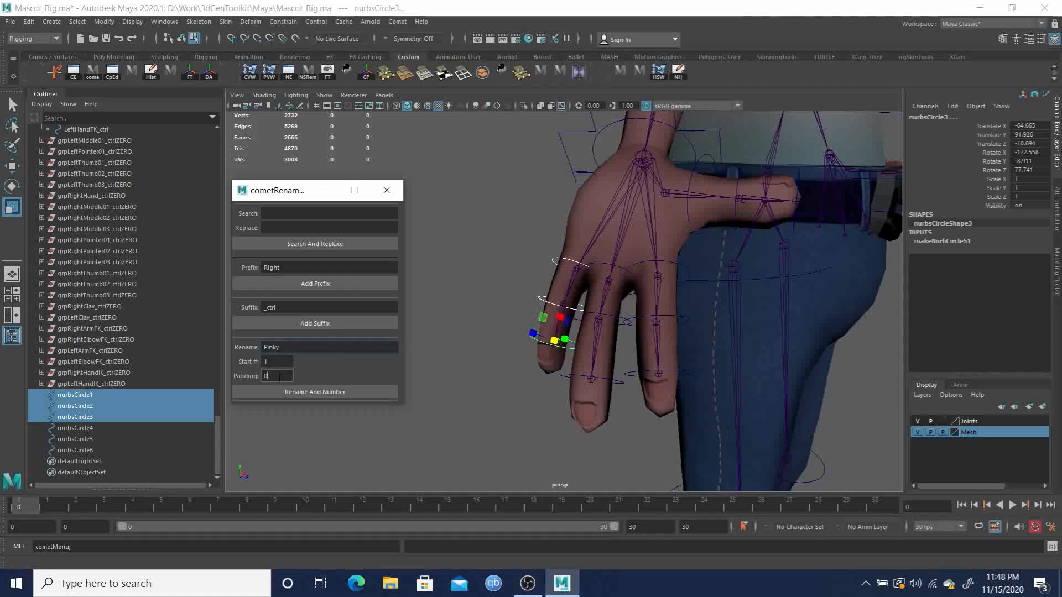
{"action": "left_click", "coordinate": [309, 390]}
{"action": "left_click", "coordinate": [317, 283]}
{"action": "left_click", "coordinate": [311, 324]}
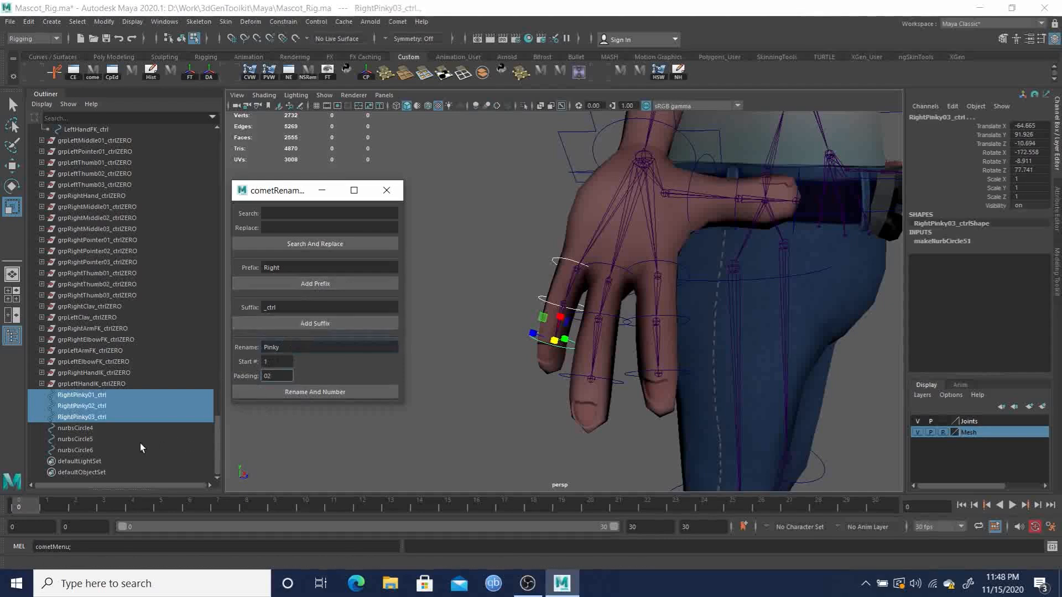
Step: Rename nurbsCircle4, nurbsCircle5 and nurbsCircle6 as numbered Pinky controls with the prefix Left and the suffix _ctrl
{"action": "left_click", "coordinate": [78, 428]}
{"action": "left_click", "coordinate": [81, 449], "text": "shift"}
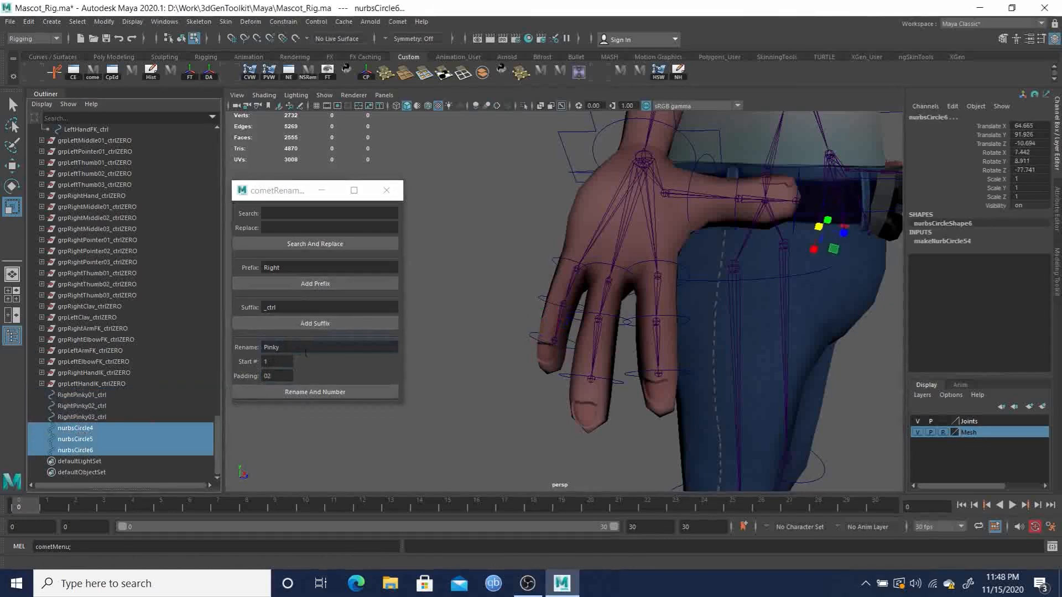
{"action": "left_click", "coordinate": [320, 393]}
{"action": "left_click_drag", "start_coordinate": [287, 270], "coordinate": [224, 262]}
{"action": "type", "text": "Left"}
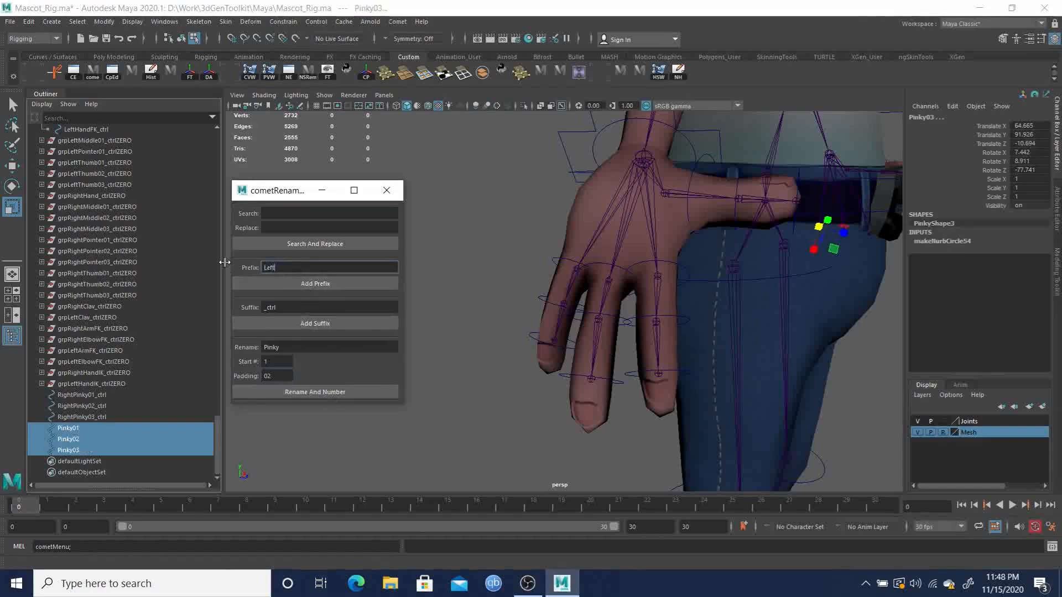
{"action": "left_click", "coordinate": [337, 282]}
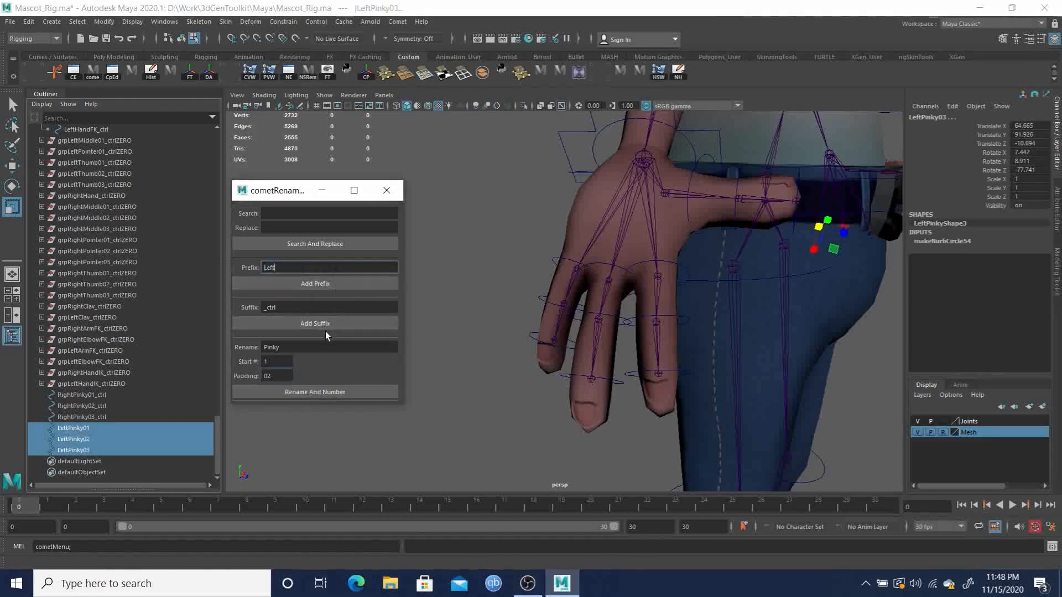
{"action": "left_click", "coordinate": [326, 326]}
Step: Close cometRename and put each of the six right and left pinky controls under its own ZERO group
{"action": "left_click", "coordinate": [90, 395]}
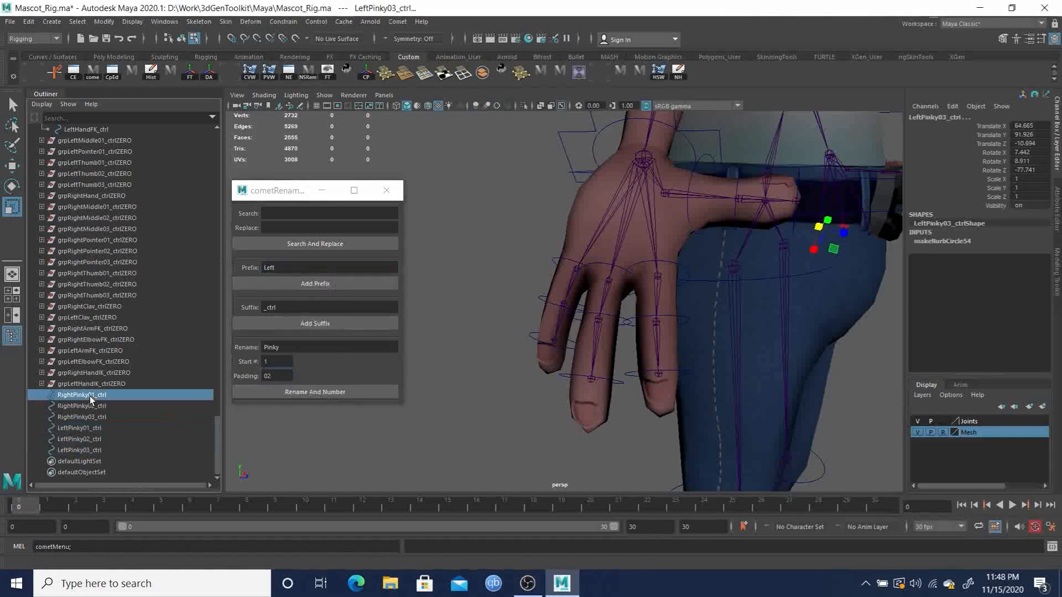
{"action": "left_click", "coordinate": [84, 450], "text": "shift"}
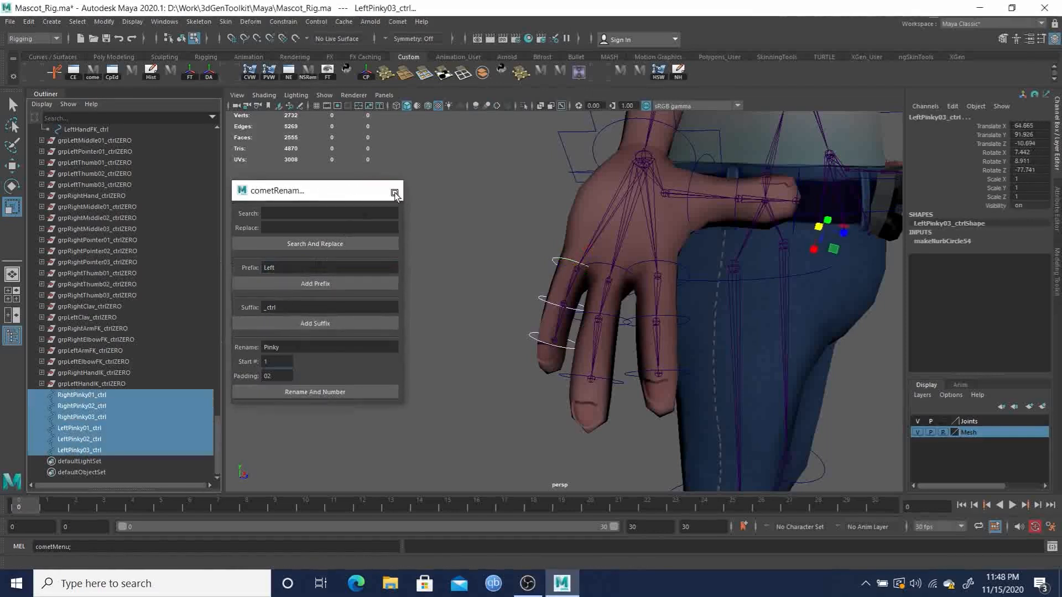
{"action": "left_click", "coordinate": [386, 190]}
{"action": "left_click", "coordinate": [397, 21]}
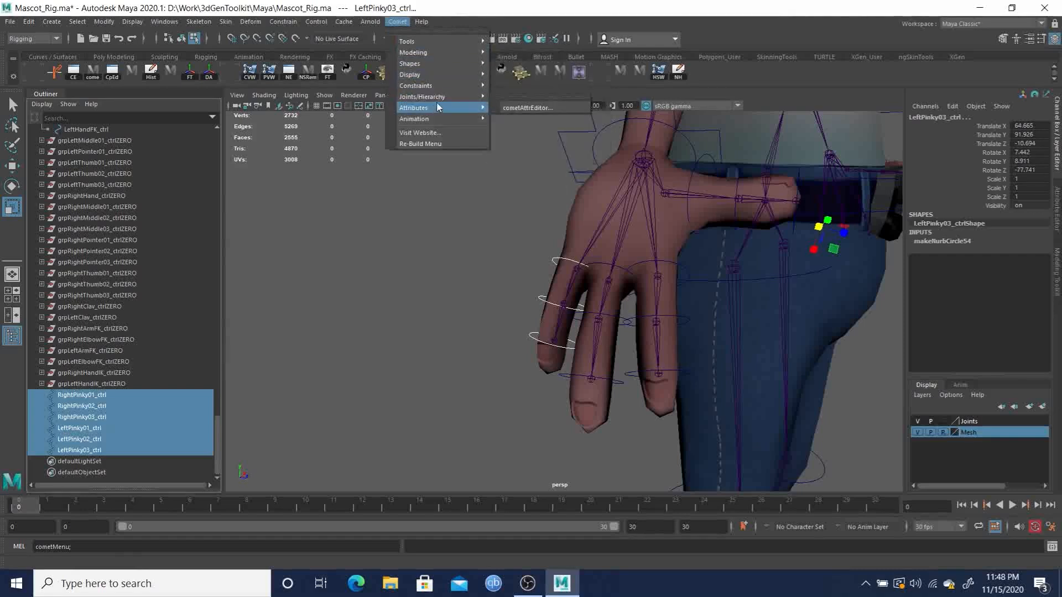
{"action": "mouse_move", "coordinate": [443, 99]}
{"action": "left_click", "coordinate": [513, 122]}
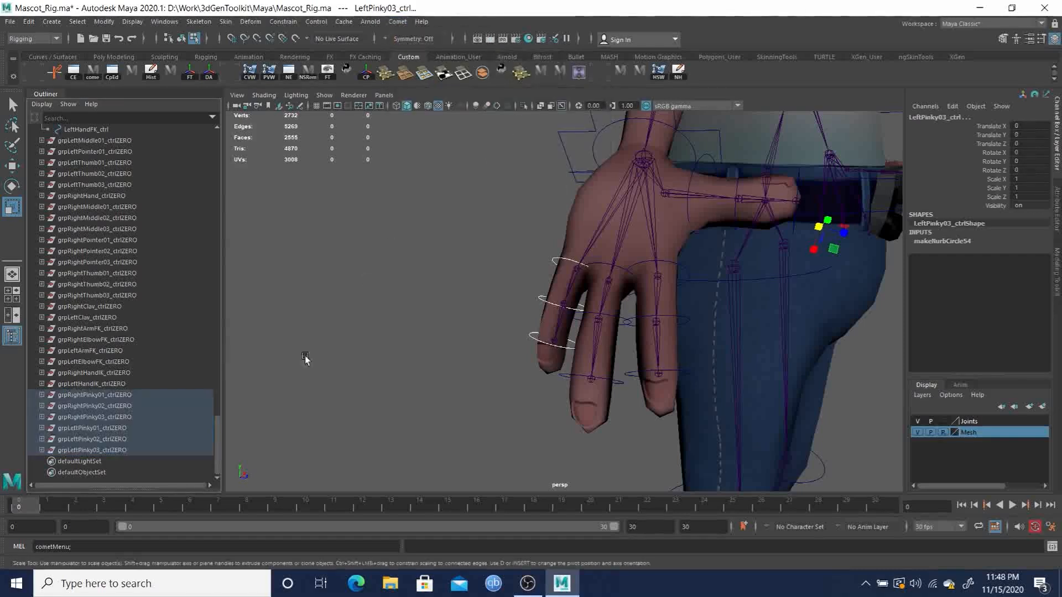
Step: Expand the ZERO groups of the right and left pinky controls to list the control under each one
{"action": "left_click", "coordinate": [41, 395]}
{"action": "left_click", "coordinate": [41, 417]}
{"action": "left_click", "coordinate": [42, 439]}
{"action": "scroll", "coordinate": [71, 404], "scroll_direction": "down", "scroll_amount": 1}
{"action": "left_click", "coordinate": [42, 428]}
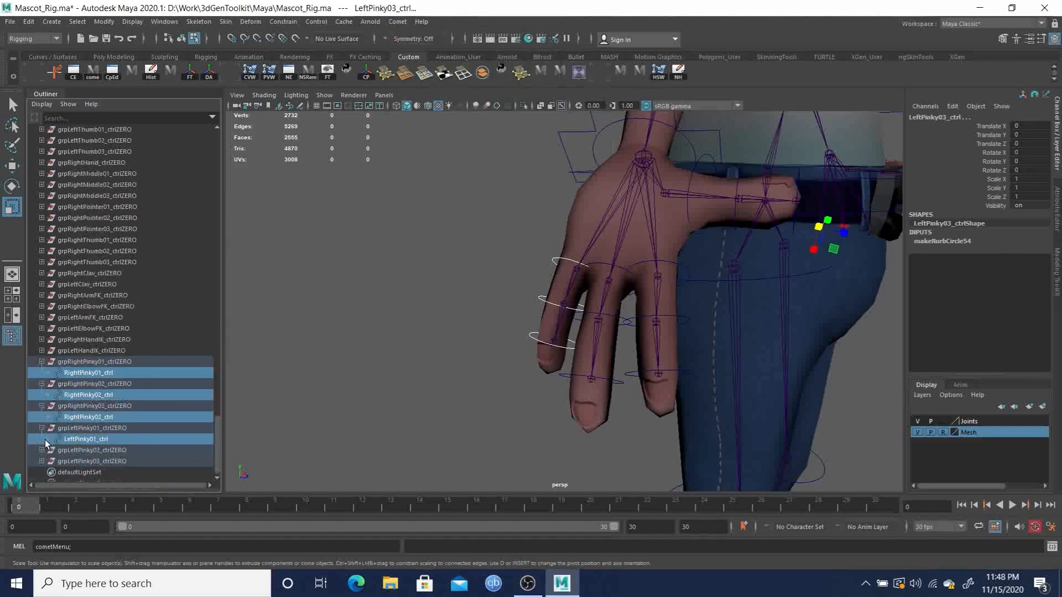
{"action": "left_click", "coordinate": [42, 450]}
{"action": "left_click", "coordinate": [42, 472]}
{"action": "scroll", "coordinate": [89, 380], "scroll_direction": "down", "scroll_amount": 1}
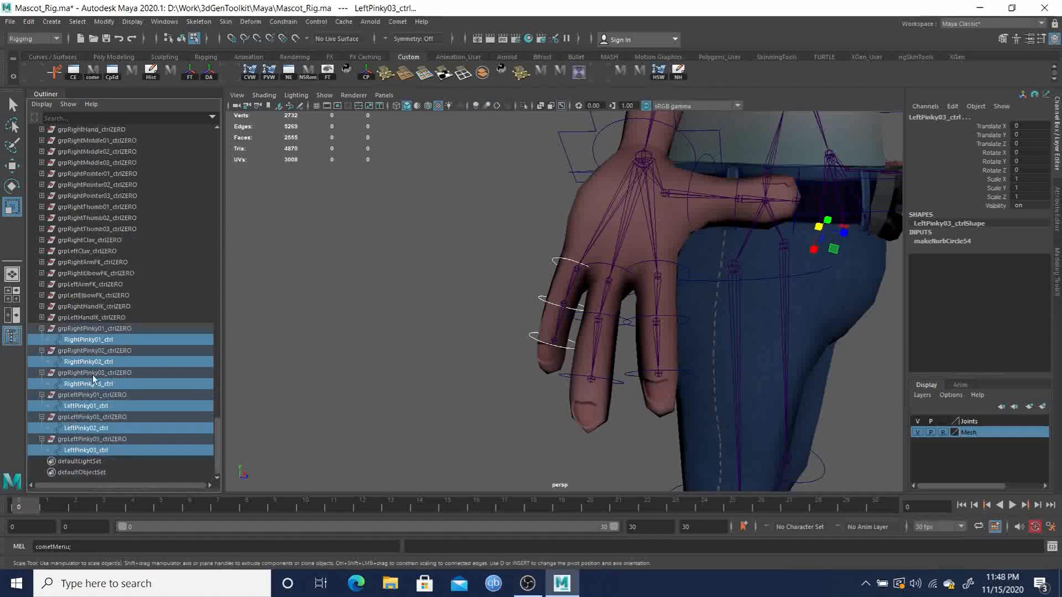
Step: Parent grpRightPinky03_ctrlZERO to RightPinky02_ctrl and grpRightPinky02_ctrlZERO to RightPinky01_ctrl, collapsing the right pinky hierarchy
{"action": "left_click", "coordinate": [100, 384]}
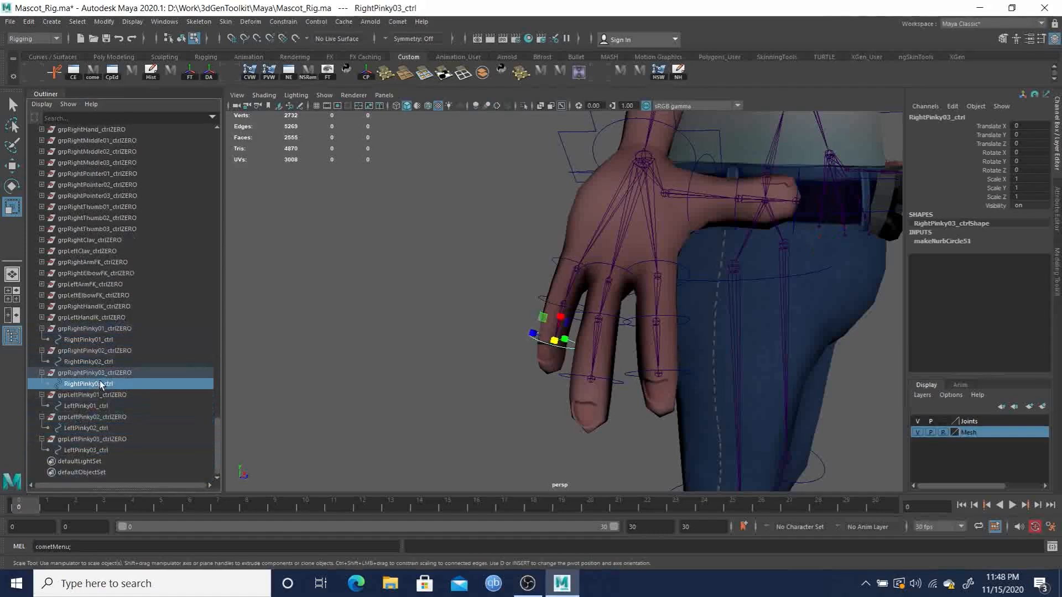
{"action": "left_click", "coordinate": [105, 373]}
{"action": "left_click", "coordinate": [95, 362], "text": "ctrl"}
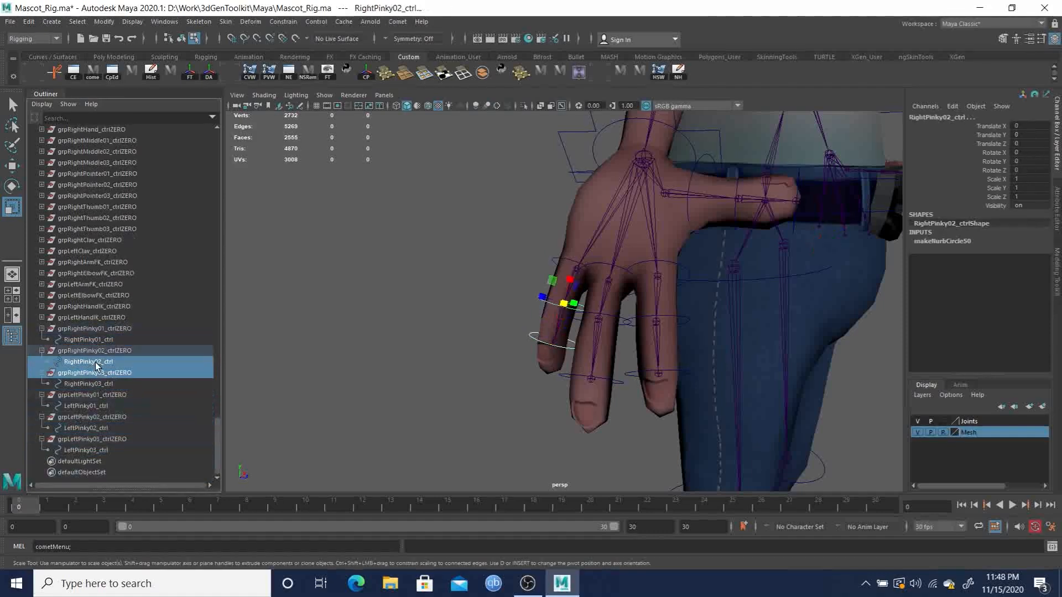
{"action": "key", "text": "p"}
{"action": "left_click", "coordinate": [97, 372]}
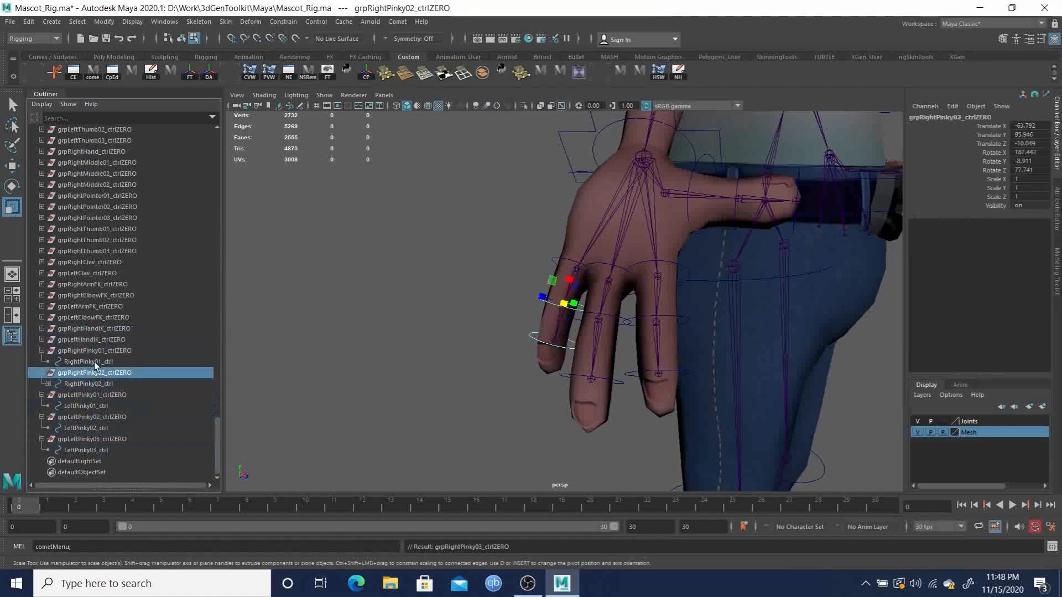
{"action": "left_click", "coordinate": [94, 363], "text": "ctrl"}
{"action": "key", "text": "p"}
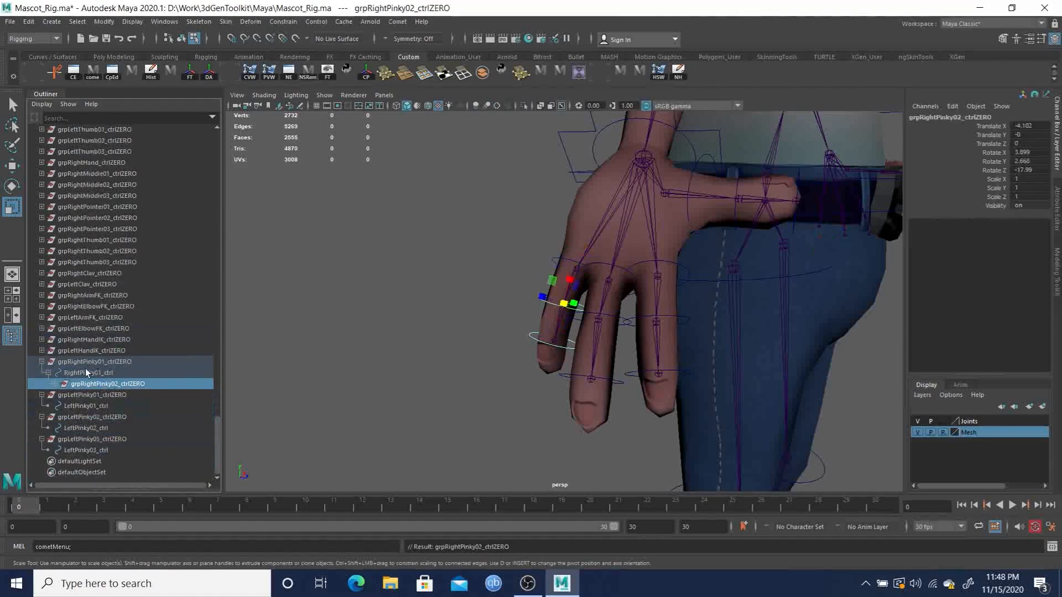
{"action": "left_click", "coordinate": [42, 362]}
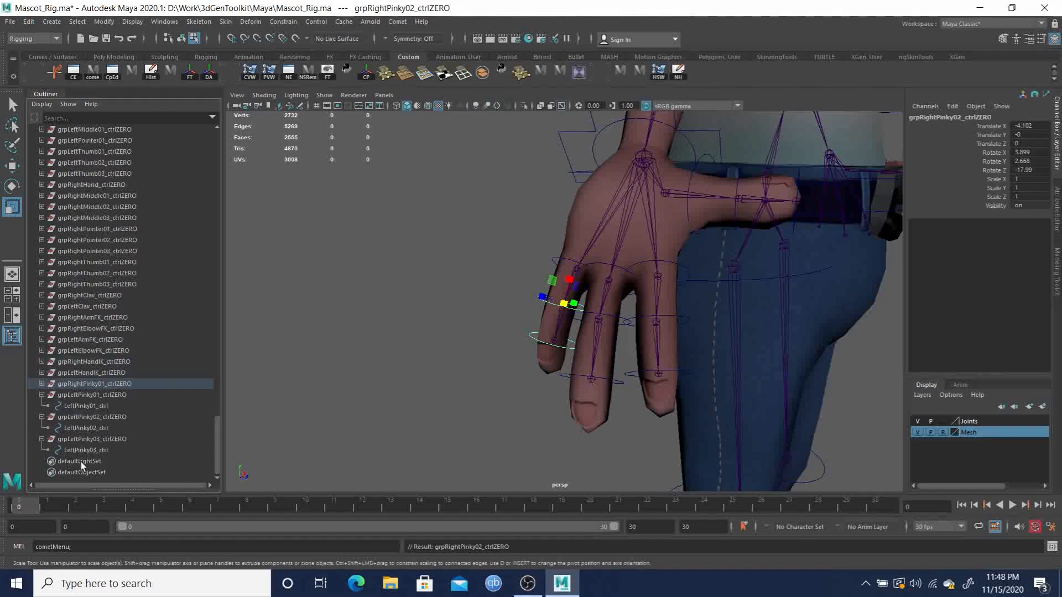
Step: Parent grpLeftPinky03_ctrlZERO to LeftPinky02_ctrl and grpLeftPinky02_ctrlZERO to LeftPinky01_ctrl, collapsing the left pinky hierarchy
{"action": "left_click", "coordinate": [91, 439]}
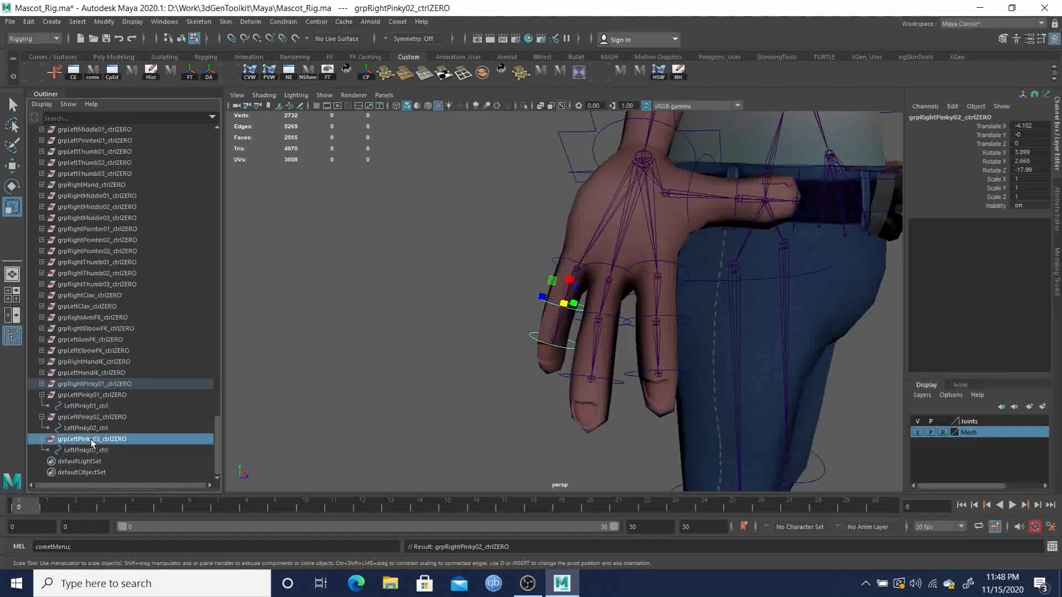
{"action": "left_click", "coordinate": [95, 429], "text": "ctrl"}
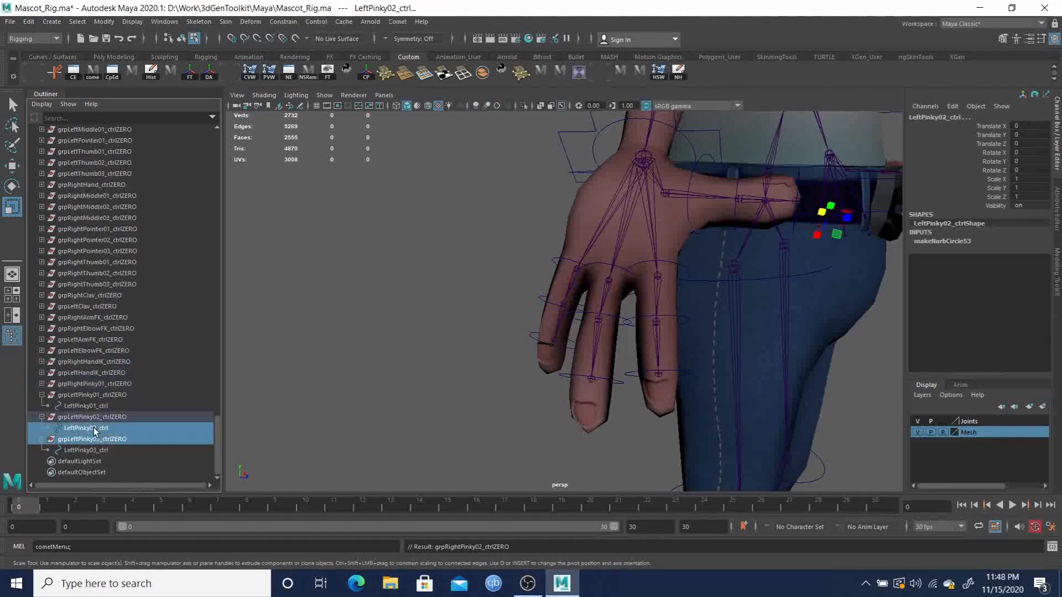
{"action": "key", "text": "p"}
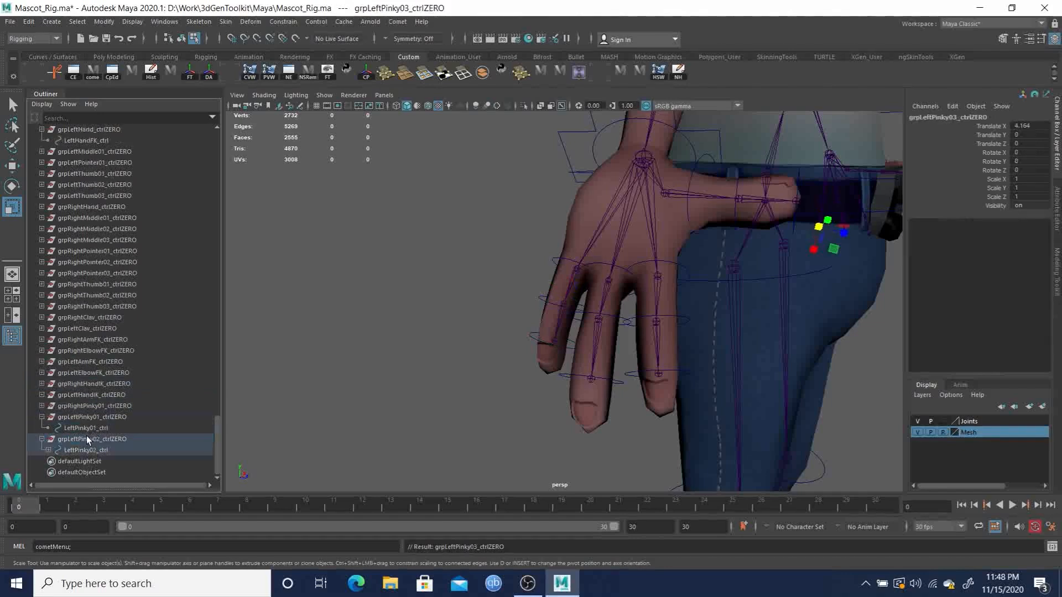
{"action": "left_click", "coordinate": [88, 438]}
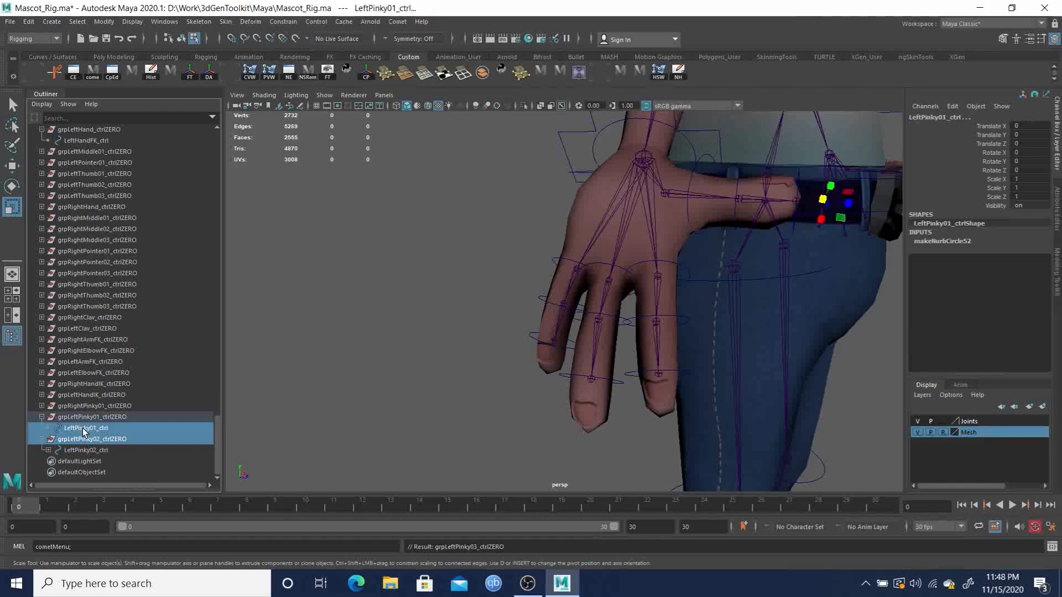
{"action": "key", "text": "p"}
{"action": "left_click", "coordinate": [42, 439]}
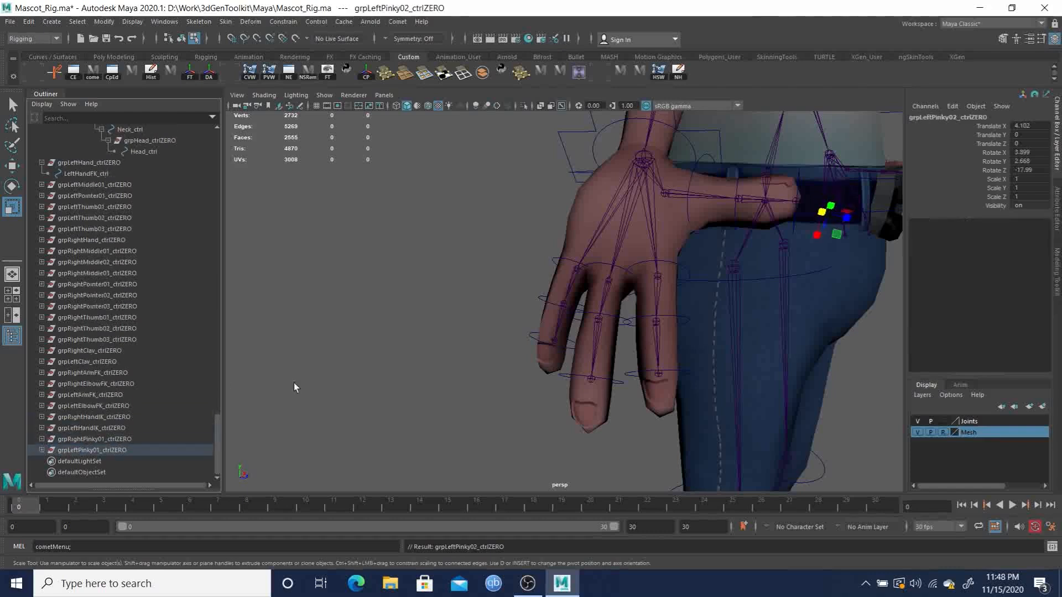
Step: Switch to object selection, test-rotate the three right pinky controls together to curl the finger, and undo the rotation
{"action": "right_click_drag", "start_coordinate": [556, 261], "coordinate": [557, 309]}
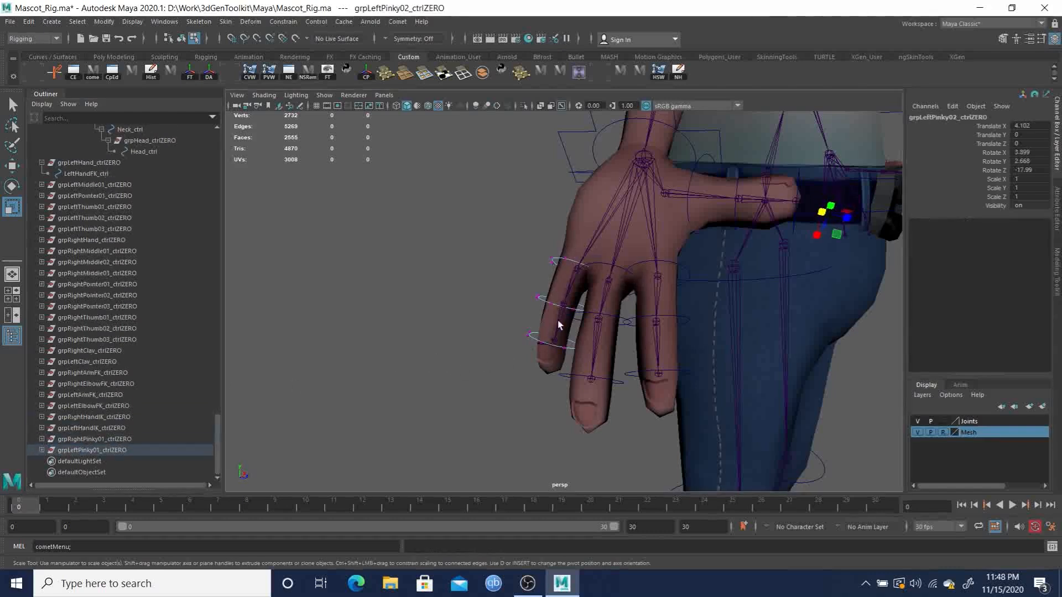
{"action": "key", "text": "F8"}
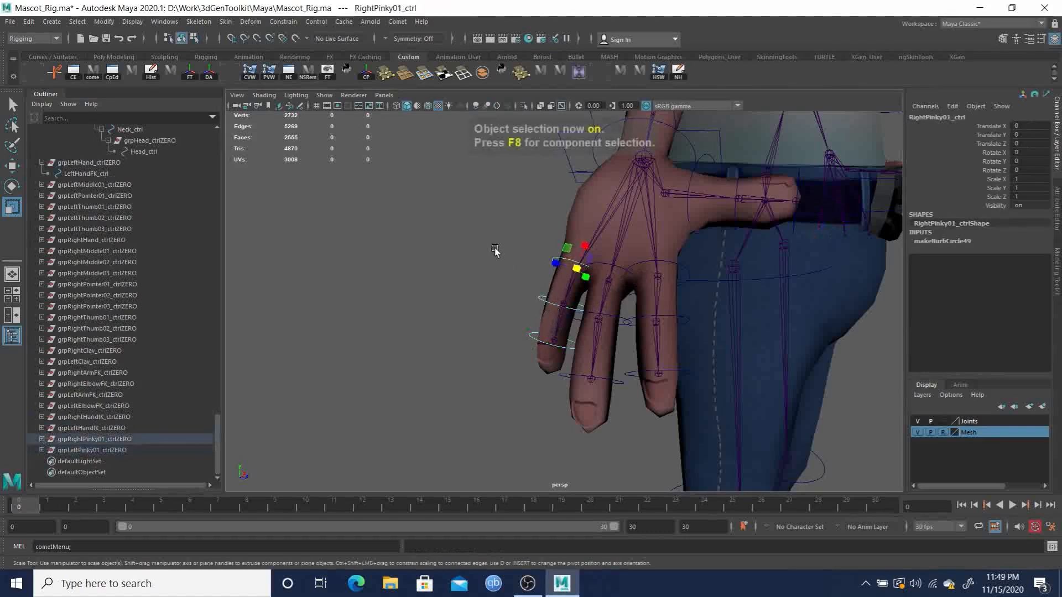
{"action": "left_click", "coordinate": [543, 302]}
{"action": "left_click", "coordinate": [534, 338]}
{"action": "left_click_drag", "start_coordinate": [604, 360], "coordinate": [669, 362], "text": "alt"}
{"action": "key", "text": "e"}
{"action": "key", "text": "ctrl+z"}
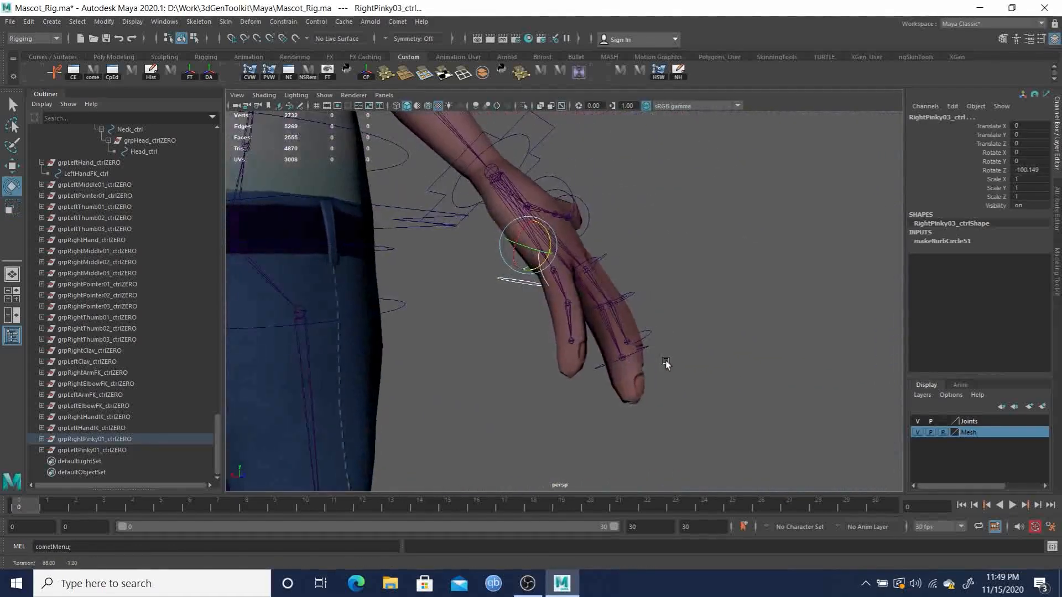
{"action": "middle_click_drag", "start_coordinate": [714, 343], "coordinate": [646, 358]}
{"action": "key", "text": "ctrl+z"}
Step: Examine the control curves around both hands, the arms and the shoulders of the mascot
{"action": "left_click_drag", "start_coordinate": [611, 361], "coordinate": [459, 360], "text": "alt"}
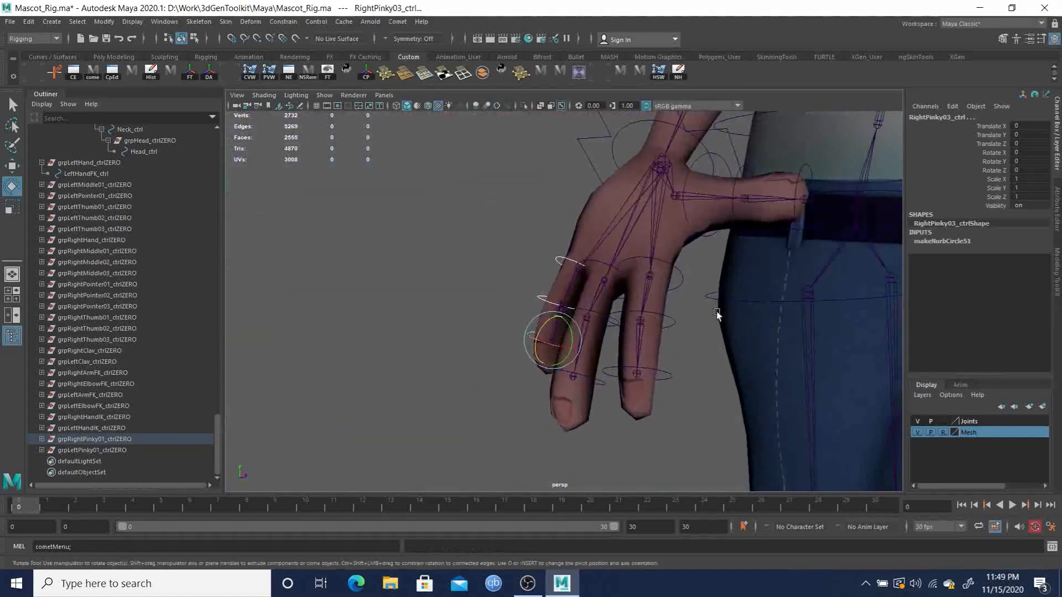
{"action": "right_click_drag", "start_coordinate": [706, 315], "coordinate": [569, 280], "text": "alt"}
{"action": "left_click_drag", "start_coordinate": [569, 280], "coordinate": [550, 277], "text": "alt"}
{"action": "middle_click_drag", "start_coordinate": [686, 282], "coordinate": [422, 263], "text": "alt"}
{"action": "left_click_drag", "start_coordinate": [710, 311], "coordinate": [552, 320], "text": "alt"}
{"action": "right_click_drag", "start_coordinate": [500, 307], "coordinate": [608, 311], "text": "alt"}
{"action": "middle_click_drag", "start_coordinate": [478, 310], "coordinate": [632, 316], "text": "alt"}
{"action": "left_click_drag", "start_coordinate": [487, 311], "coordinate": [572, 319], "text": "alt"}
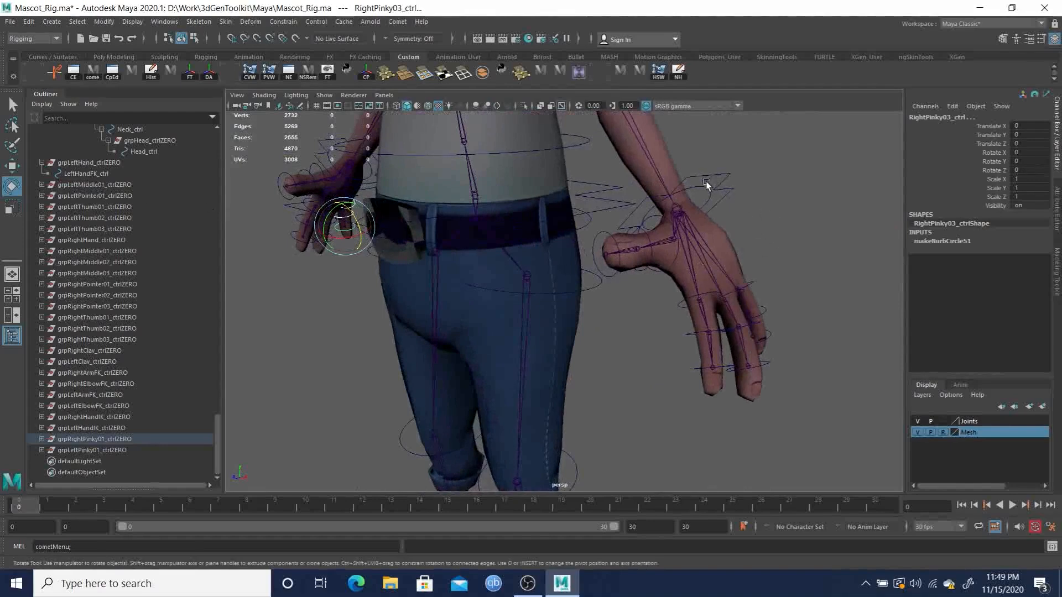
{"action": "left_click_drag", "start_coordinate": [773, 244], "coordinate": [664, 228], "text": "alt"}
{"action": "right_click_drag", "start_coordinate": [663, 228], "coordinate": [713, 273], "text": "alt"}
{"action": "right_click_drag", "start_coordinate": [745, 196], "coordinate": [618, 238], "text": "alt"}
{"action": "left_click_drag", "start_coordinate": [589, 237], "coordinate": [585, 207], "text": "alt"}
{"action": "middle_click_drag", "start_coordinate": [585, 207], "coordinate": [664, 248], "text": "alt"}
{"action": "right_click_drag", "start_coordinate": [521, 182], "coordinate": [564, 226], "text": "alt"}
{"action": "left_click_drag", "start_coordinate": [565, 225], "coordinate": [597, 231], "text": "alt"}
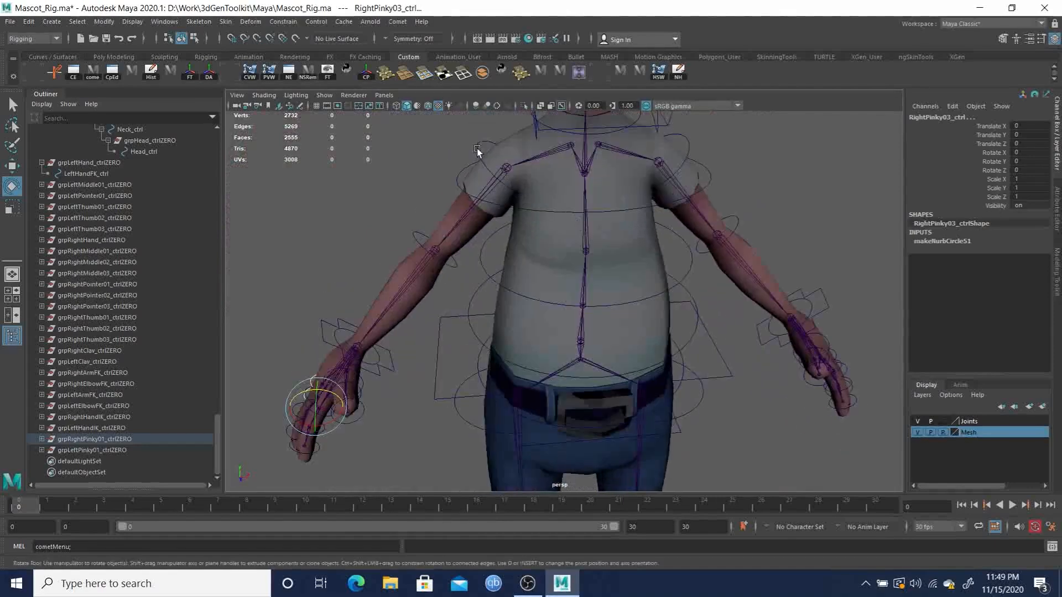
Step: Parent grpRightElbowFK_ctrlZERO to RightArmFK_ctrl in the right arm's FK hierarchy
{"action": "left_click", "coordinate": [483, 147]}
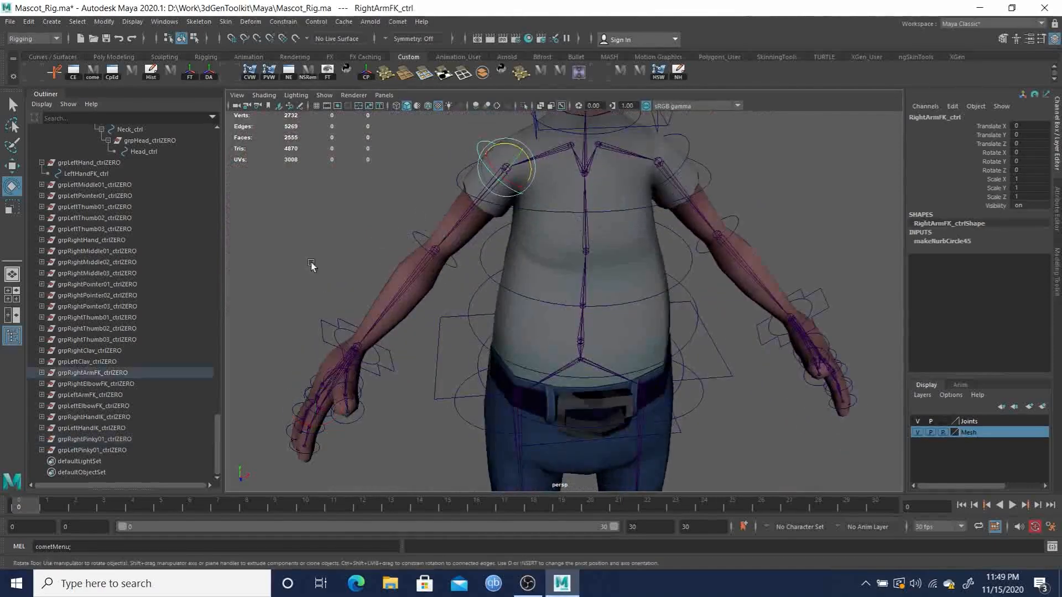
{"action": "left_click", "coordinate": [42, 373]}
{"action": "left_click", "coordinate": [42, 395]}
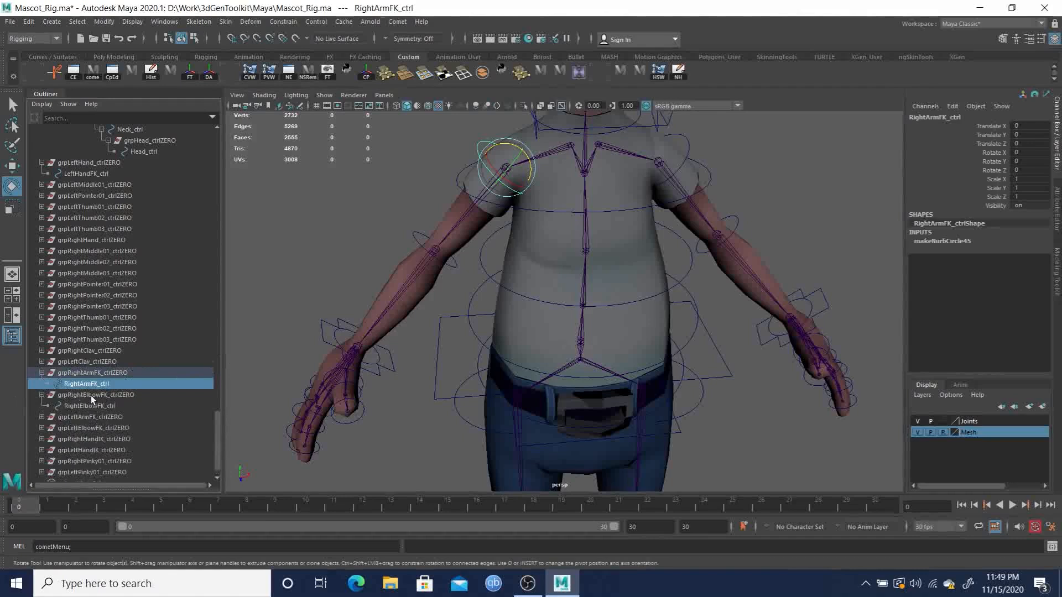
{"action": "left_click", "coordinate": [113, 394]}
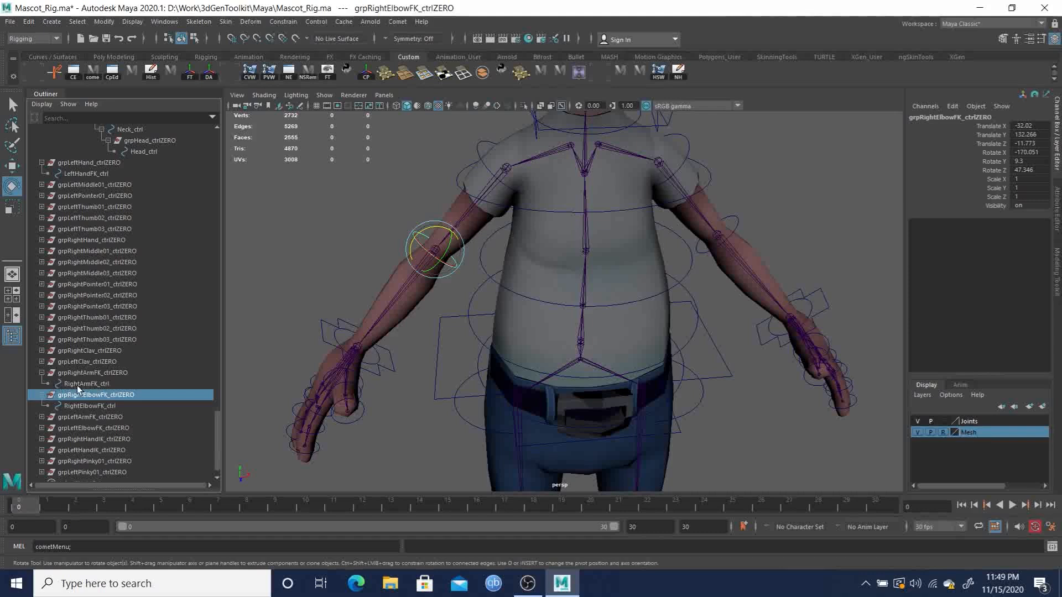
{"action": "left_click", "coordinate": [105, 385]}
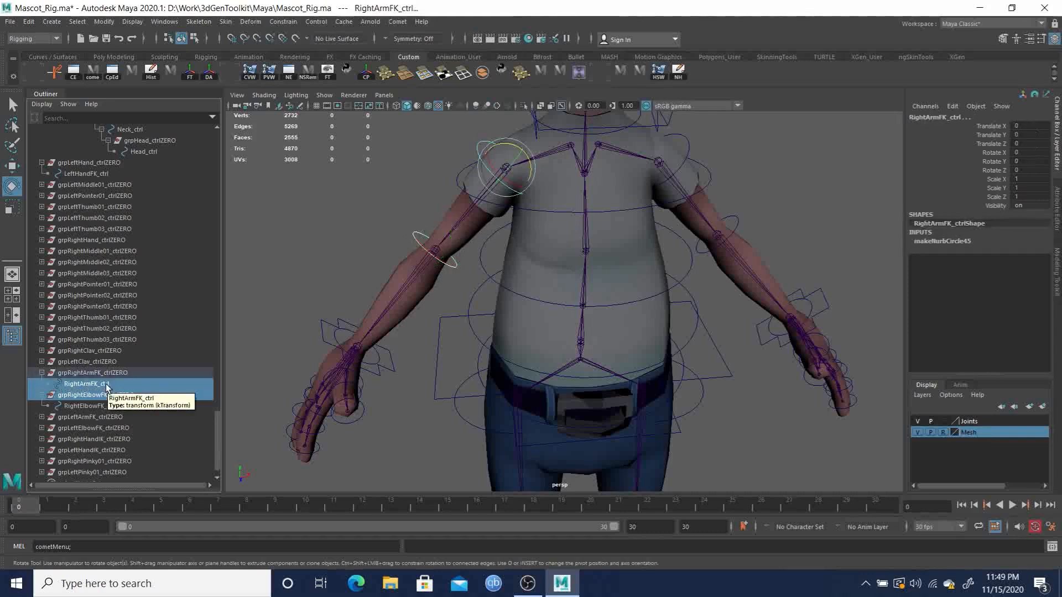
{"action": "key", "text": "p"}
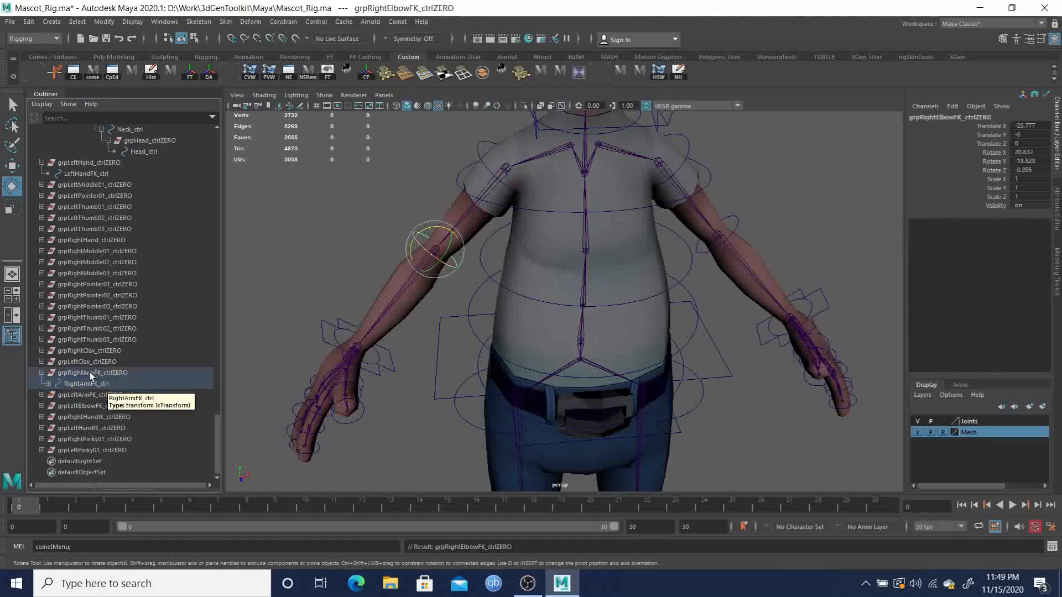
Step: Parent grpRightArmFK_ctrlZERO to the right clavicle control, RightClav_ctrl
{"action": "left_click", "coordinate": [84, 373]}
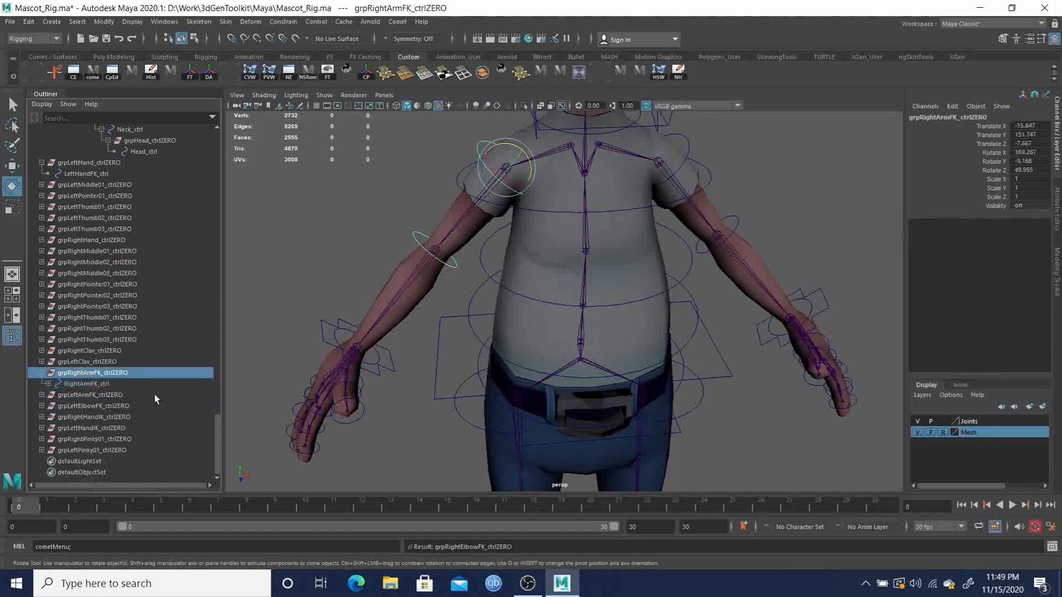
{"action": "middle_click_drag", "start_coordinate": [572, 157], "coordinate": [571, 242], "text": "alt"}
{"action": "left_click_drag", "start_coordinate": [498, 241], "coordinate": [540, 208], "text": "alt"}
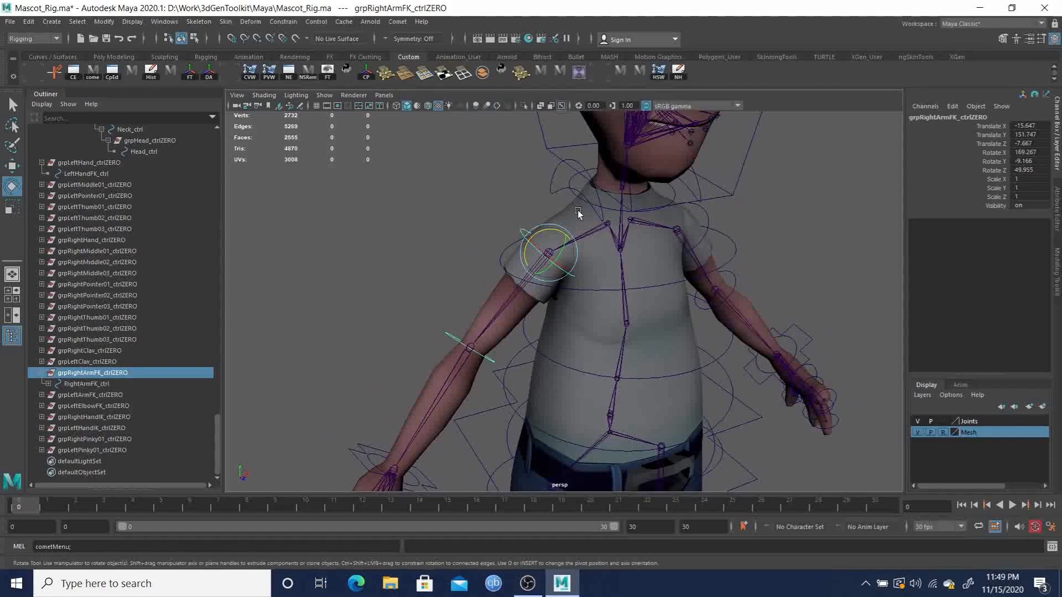
{"action": "left_click", "coordinate": [557, 177]}
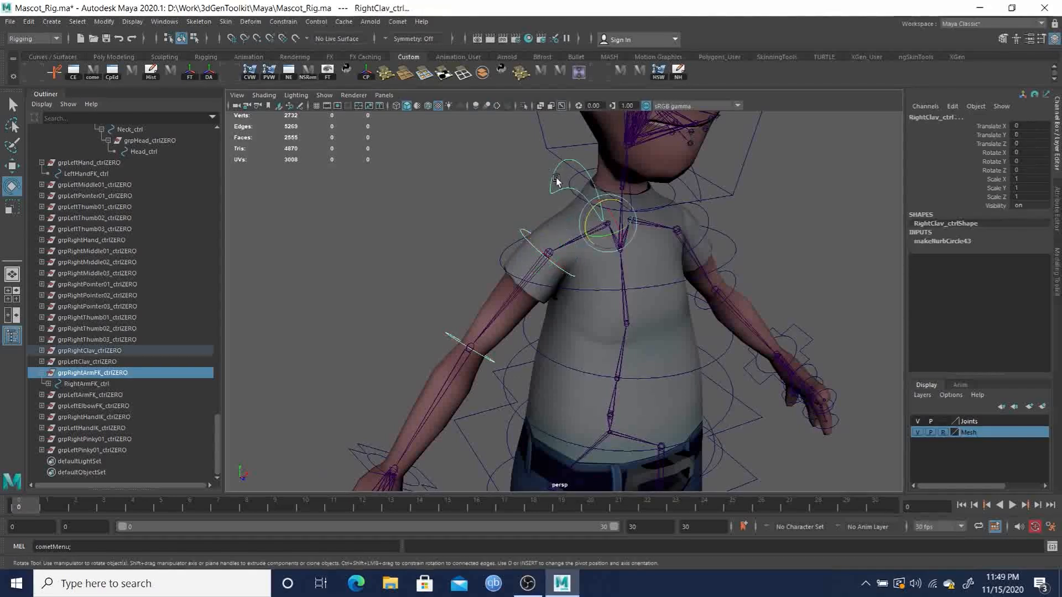
{"action": "key", "text": "p"}
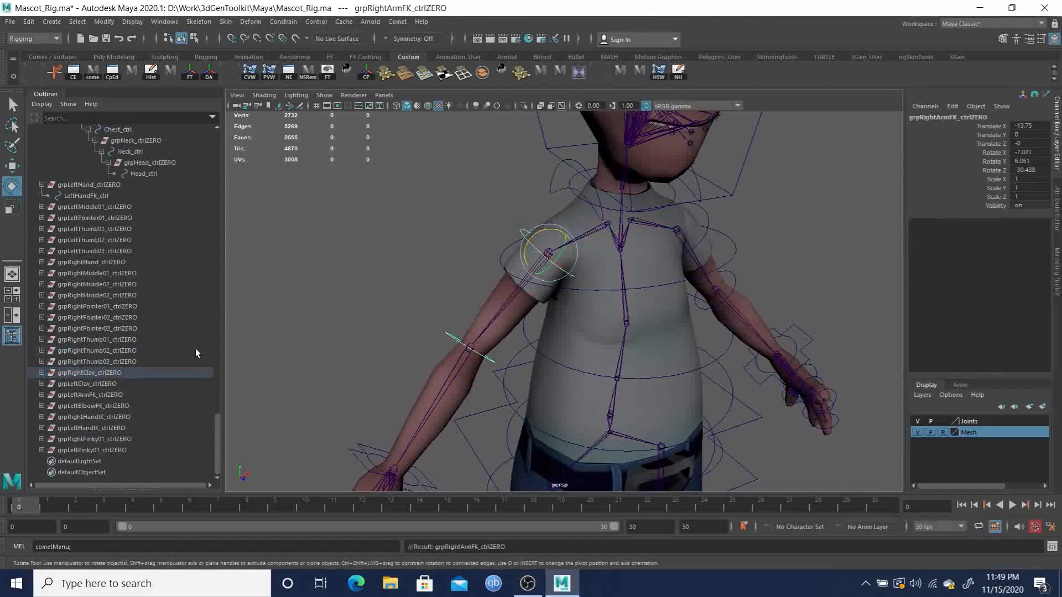
Step: Parent grpLeftElbowFK_ctrlZERO to LeftArmFK_ctrl in the left arm's FK hierarchy
{"action": "left_click_drag", "start_coordinate": [640, 258], "coordinate": [718, 286], "text": "alt"}
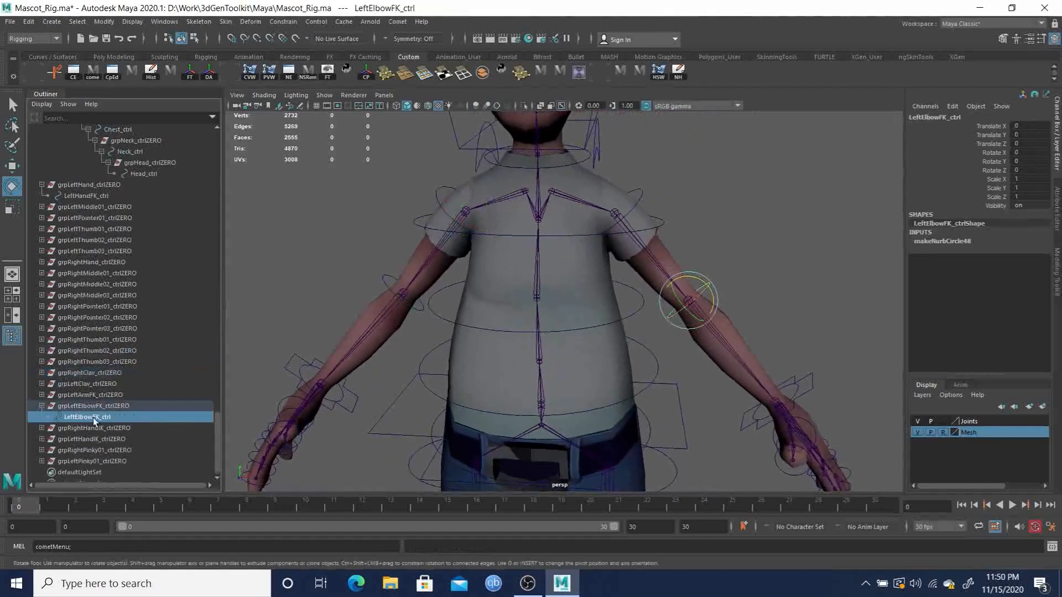
{"action": "left_click", "coordinate": [41, 395]}
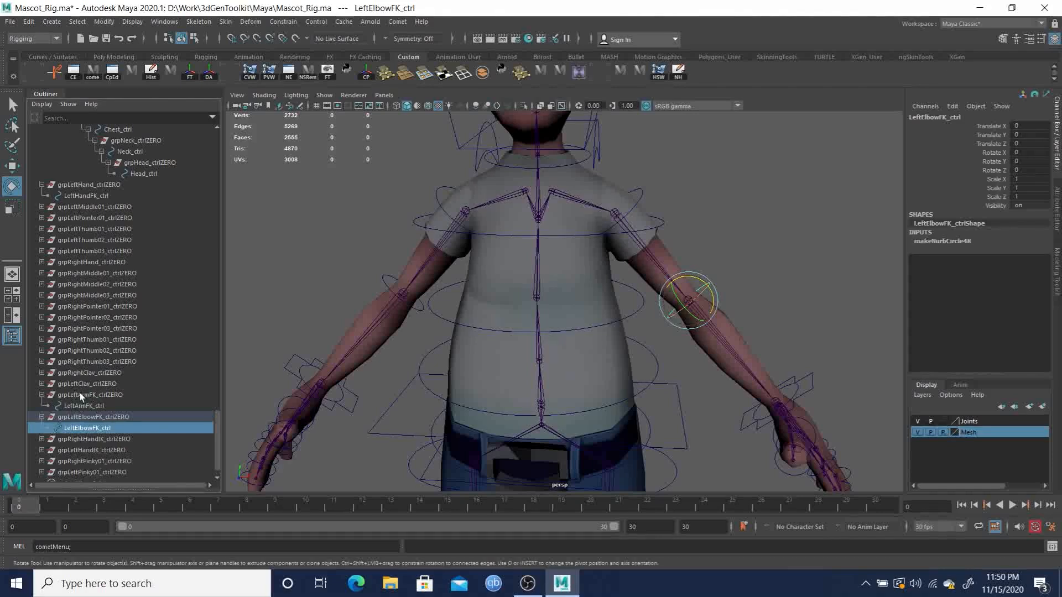
{"action": "left_click", "coordinate": [113, 417]}
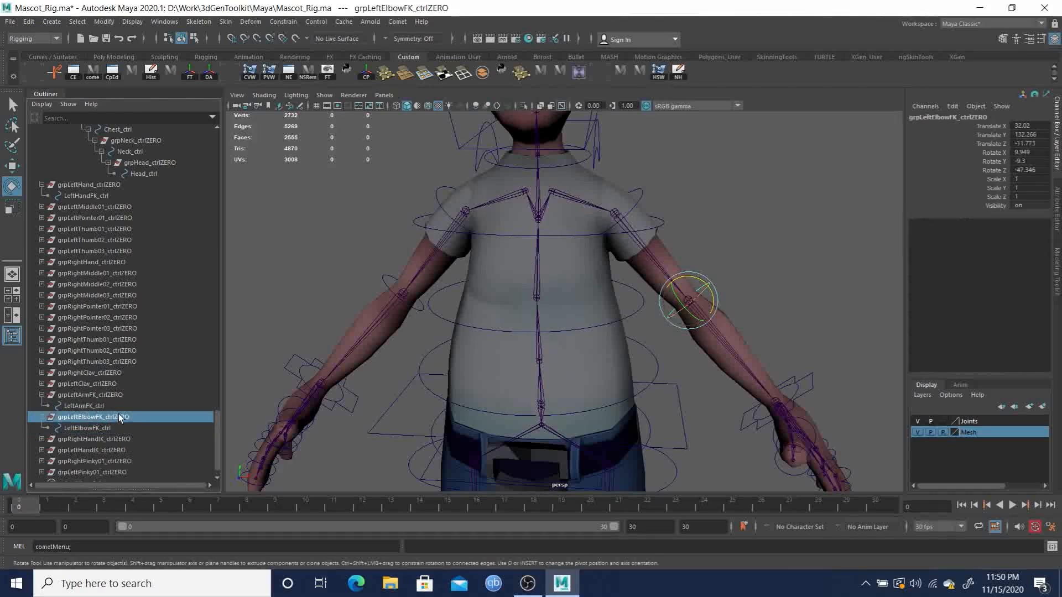
{"action": "left_click", "coordinate": [86, 405], "text": "ctrl"}
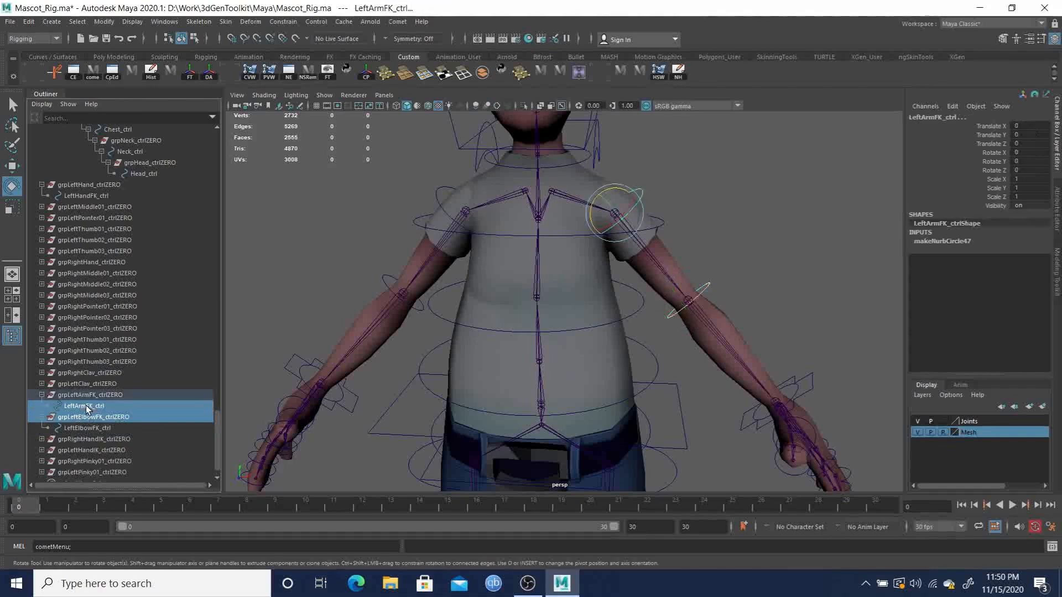
{"action": "key", "text": "p"}
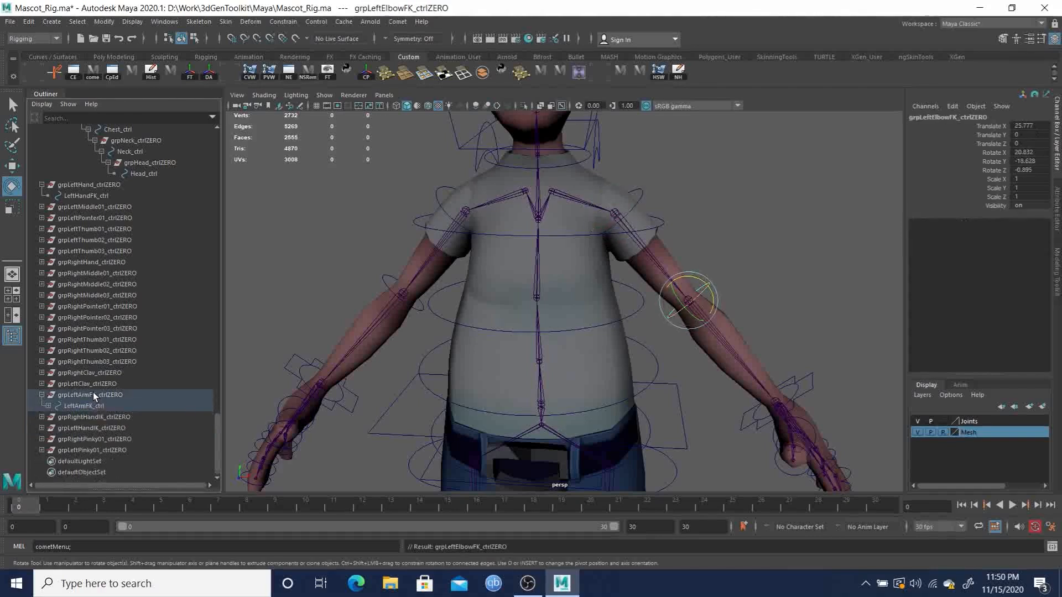
Step: Parent grpLeftArmFK_ctrlZERO to the left clavicle control, LeftClav_ctrl
{"action": "left_click", "coordinate": [93, 394]}
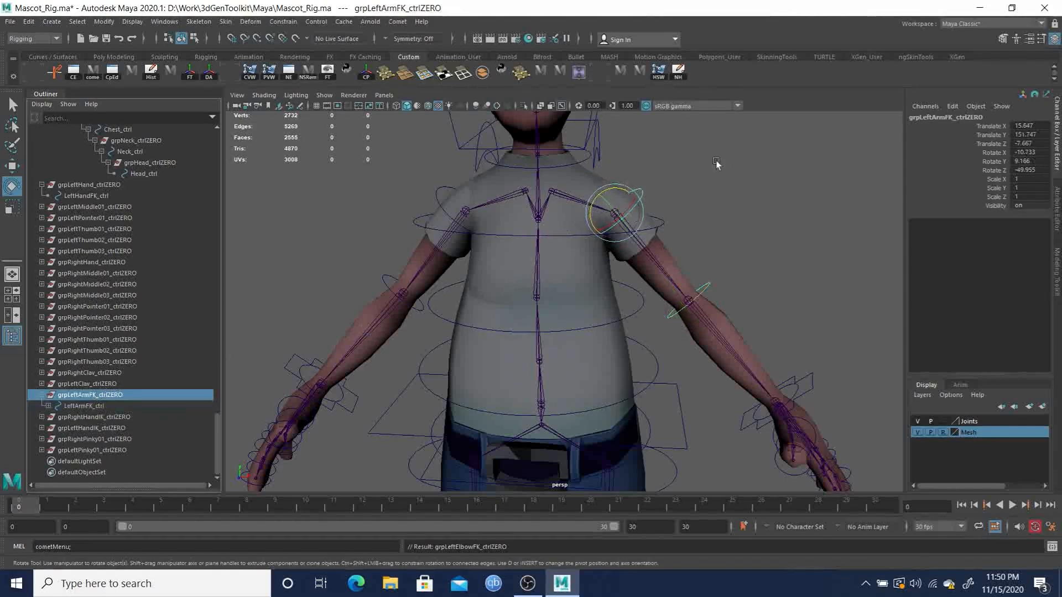
{"action": "left_click", "coordinate": [636, 193]}
{"action": "key", "text": "Down"}
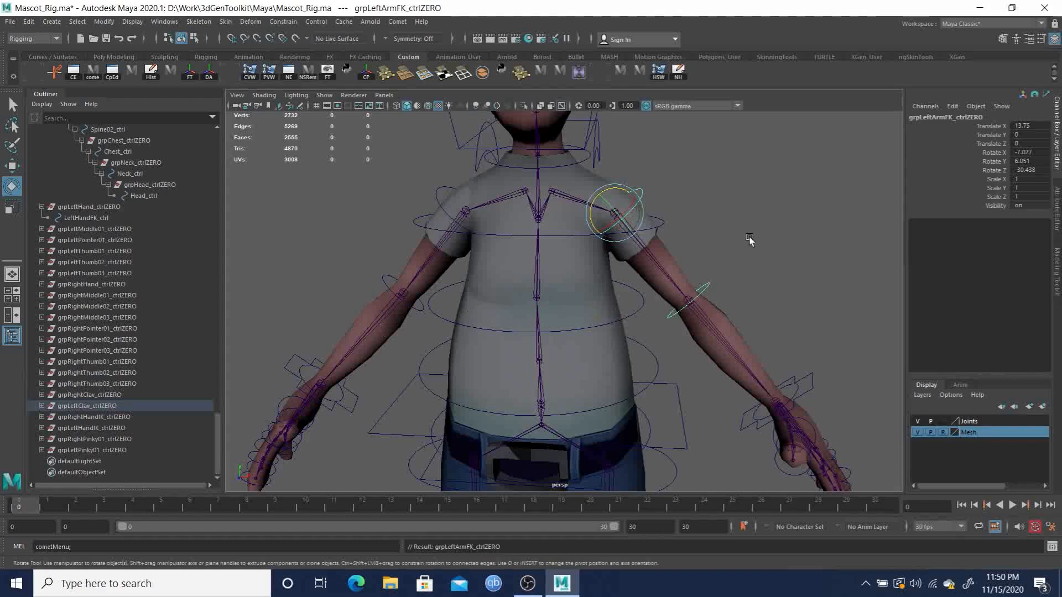
Step: Test-rotate LeftClav_ctrl to check that the left arm controls follow it, and undo the rotation
{"action": "key", "text": "Up"}
{"action": "mouse_move", "coordinate": [579, 185]}
{"action": "left_mouse_down"}
{"action": "mouse_move", "coordinate": [582, 192]}
{"action": "mouse_move", "coordinate": [569, 161]}
{"action": "mouse_move", "coordinate": [578, 172]}
{"action": "left_mouse_up"}
{"action": "key", "text": "ctrl+z"}
{"action": "middle_click_drag", "start_coordinate": [662, 271], "coordinate": [692, 240], "text": "alt"}
{"action": "right_click_drag", "start_coordinate": [692, 240], "coordinate": [597, 288], "text": "alt"}
{"action": "left_click_drag", "start_coordinate": [597, 288], "coordinate": [559, 253], "text": "alt"}
{"action": "right_click_drag", "start_coordinate": [559, 253], "coordinate": [588, 294], "text": "alt"}
{"action": "left_click_drag", "start_coordinate": [587, 295], "coordinate": [526, 290], "text": "alt"}
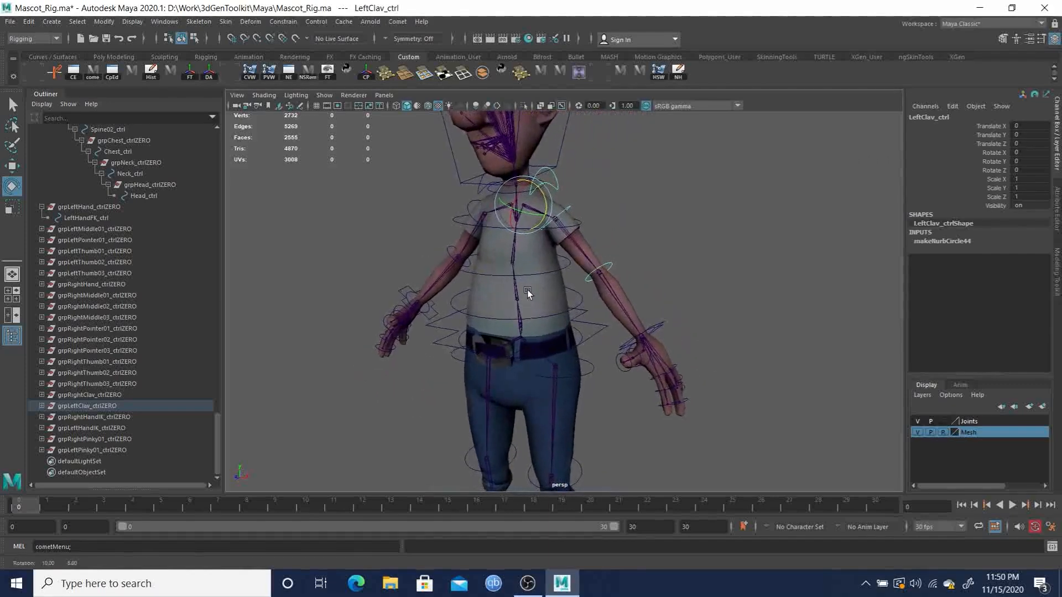